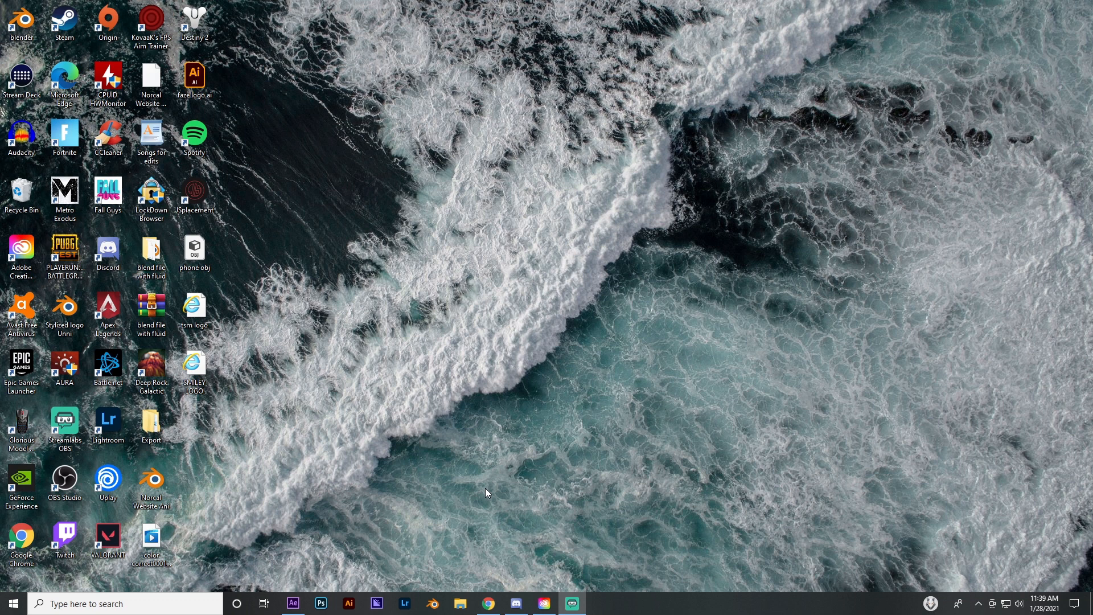
# - Switch to After Effects and create a new 1920 x 1080 px composition at 30 frames per second, lasting 8 seconds
pyautogui.moveTo(298, 604)
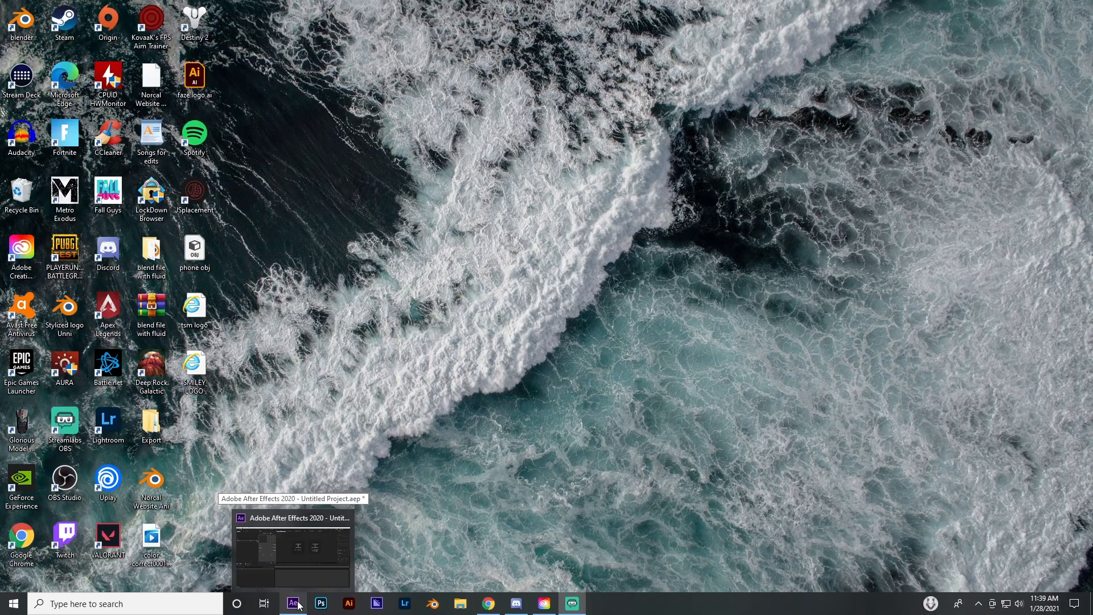
pyautogui.click(299, 604)
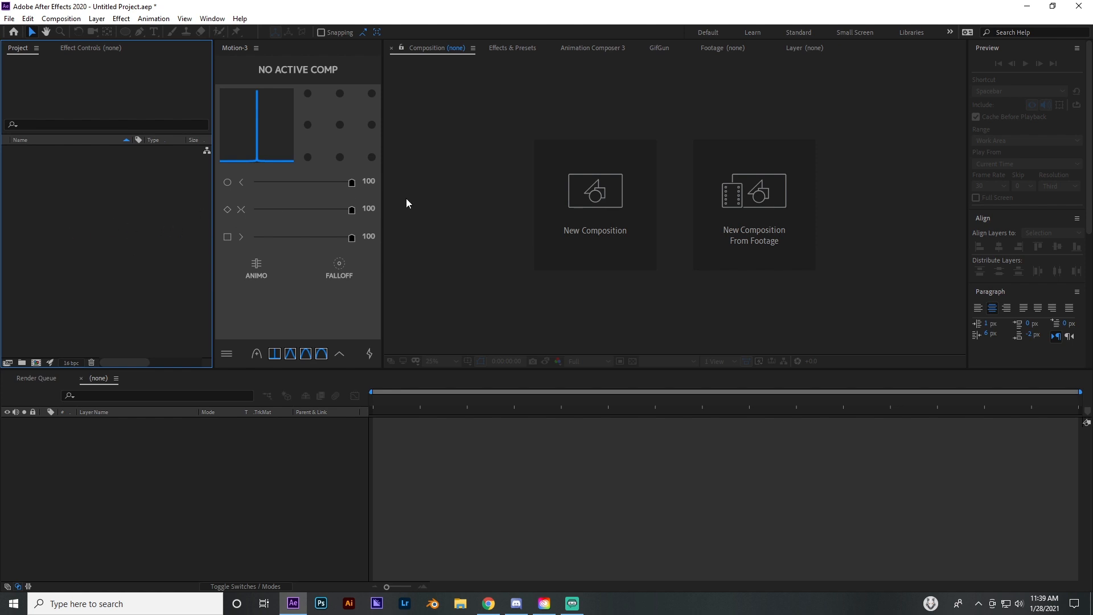
pyautogui.click(36, 363)
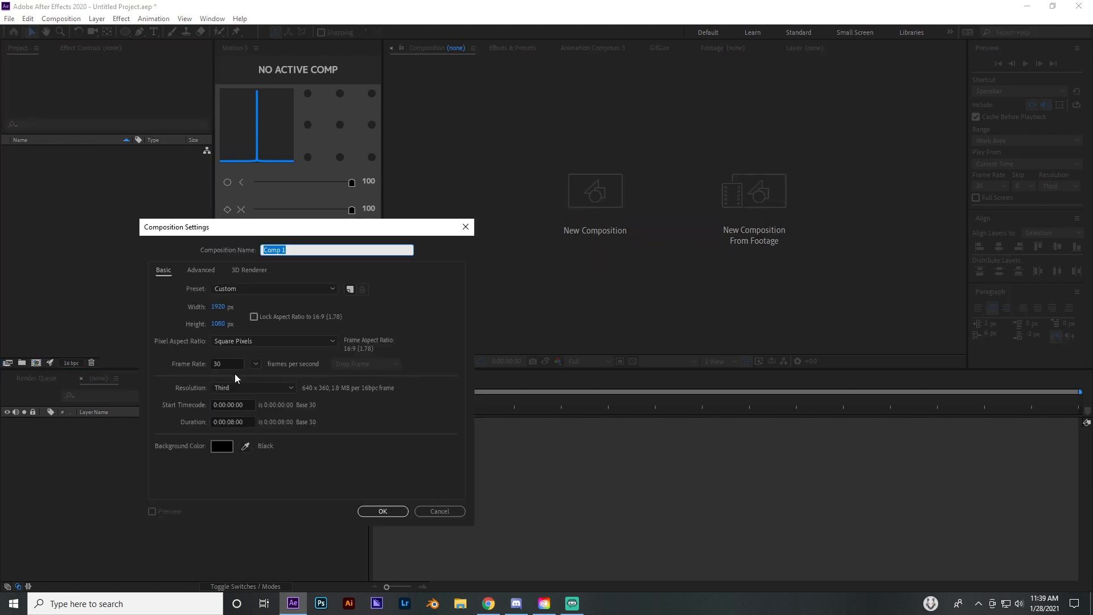
pyautogui.click(397, 511)
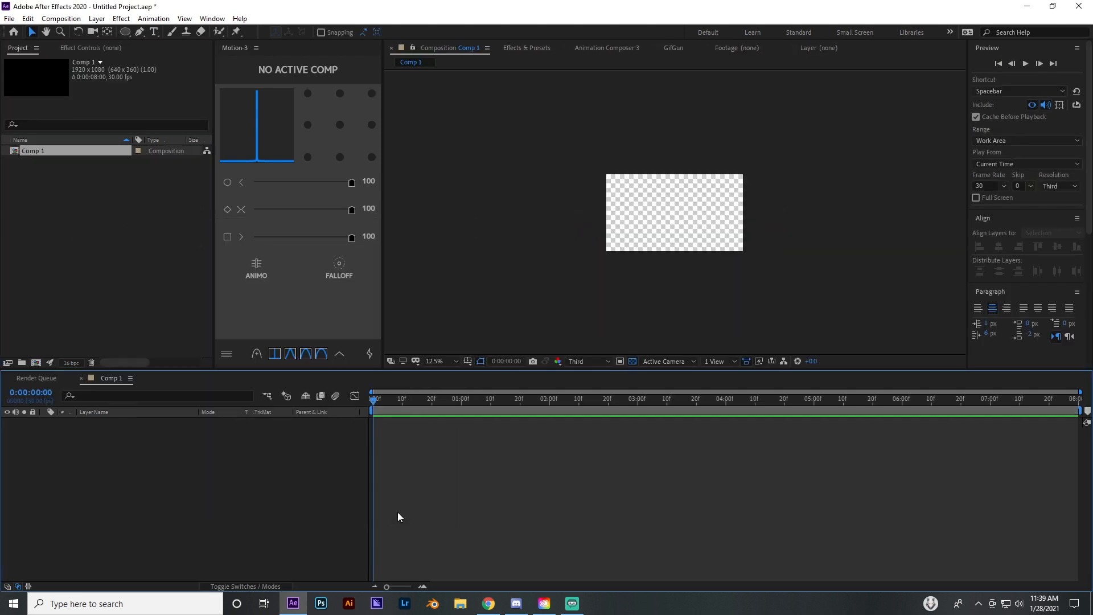
# - Fit the composition to the viewer and turn off its transparency grid
pyautogui.click(439, 364)
pyautogui.click(439, 372)
pyautogui.click(632, 361)
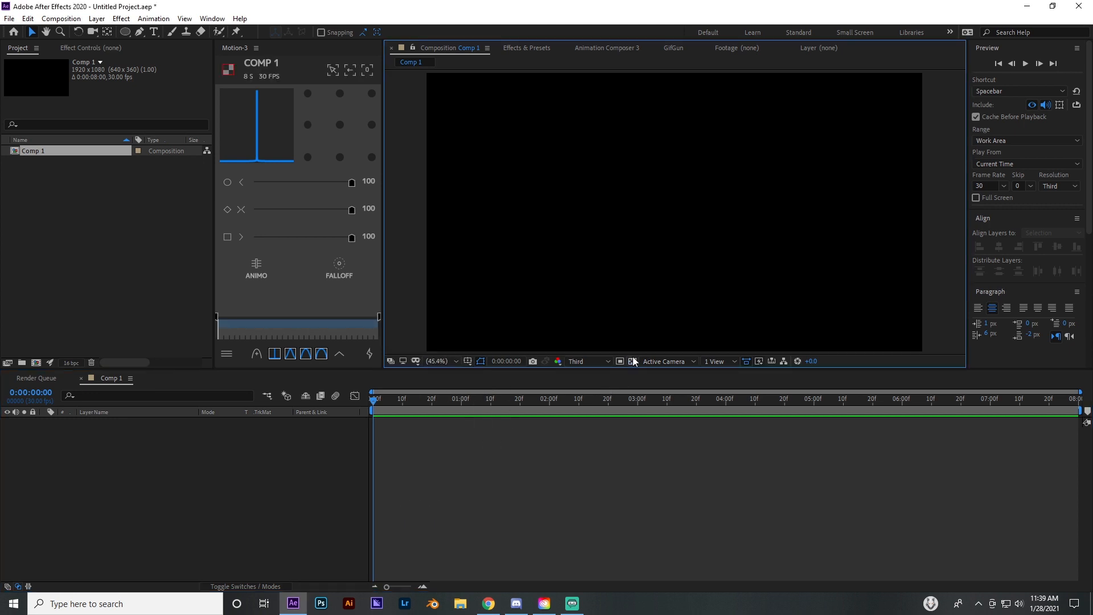
pyautogui.click(154, 32)
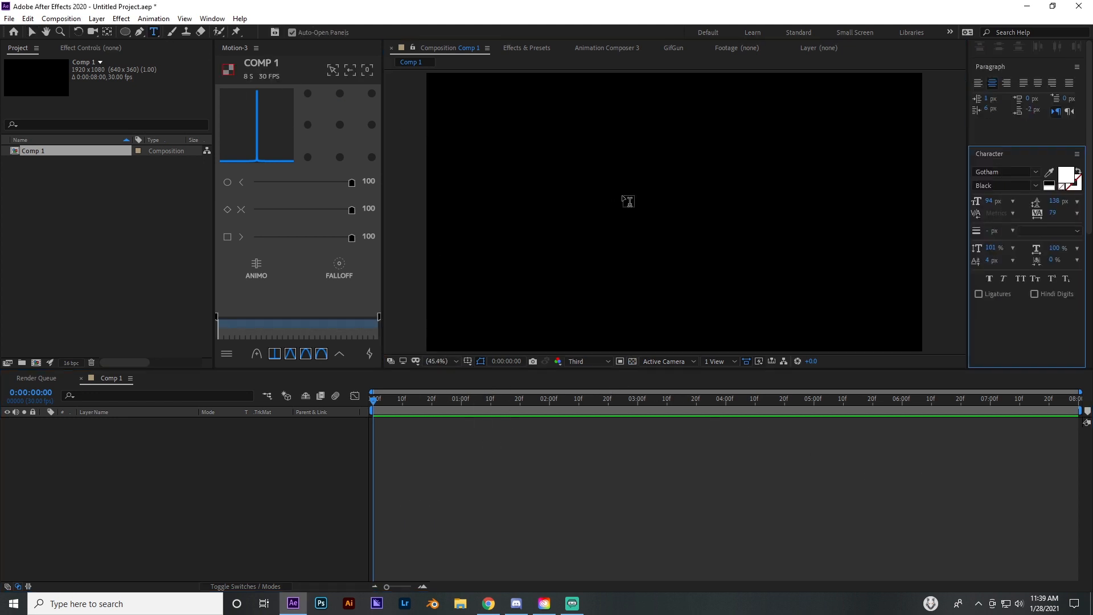
pyautogui.click(611, 200)
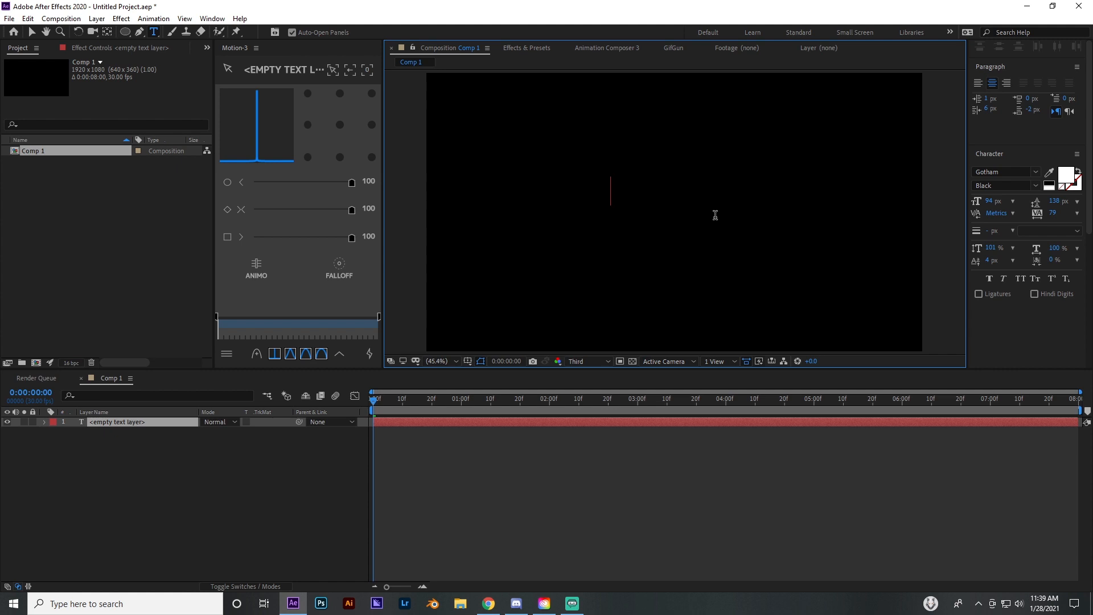
pyautogui.click(519, 470)
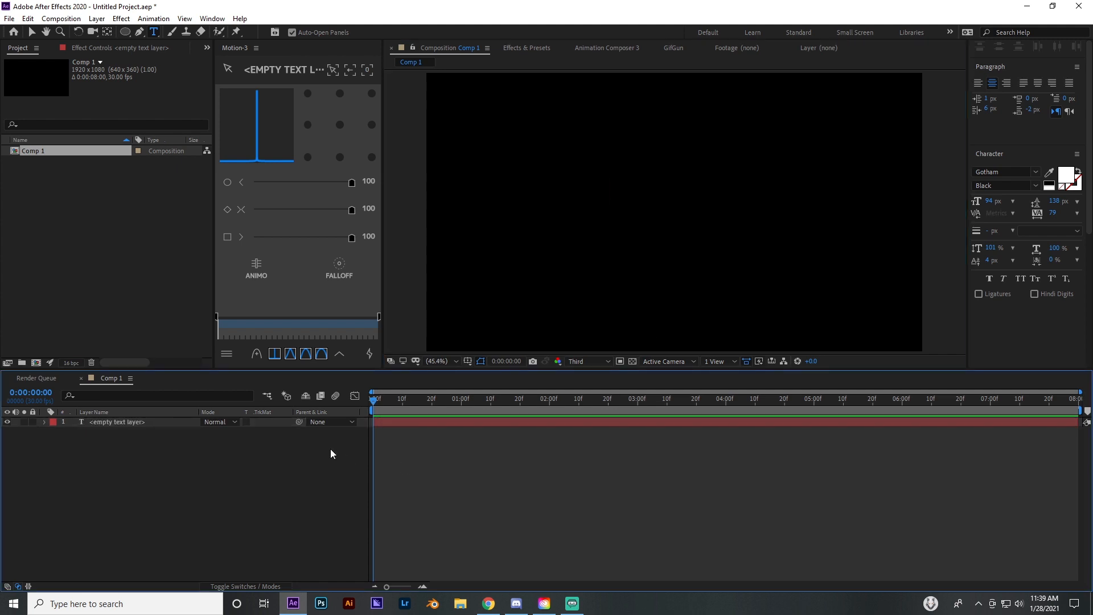
# - Add a white 1920 x 1080 px solid as the background and delete the empty text layer
pyautogui.hotkey('ctrl', 'y')
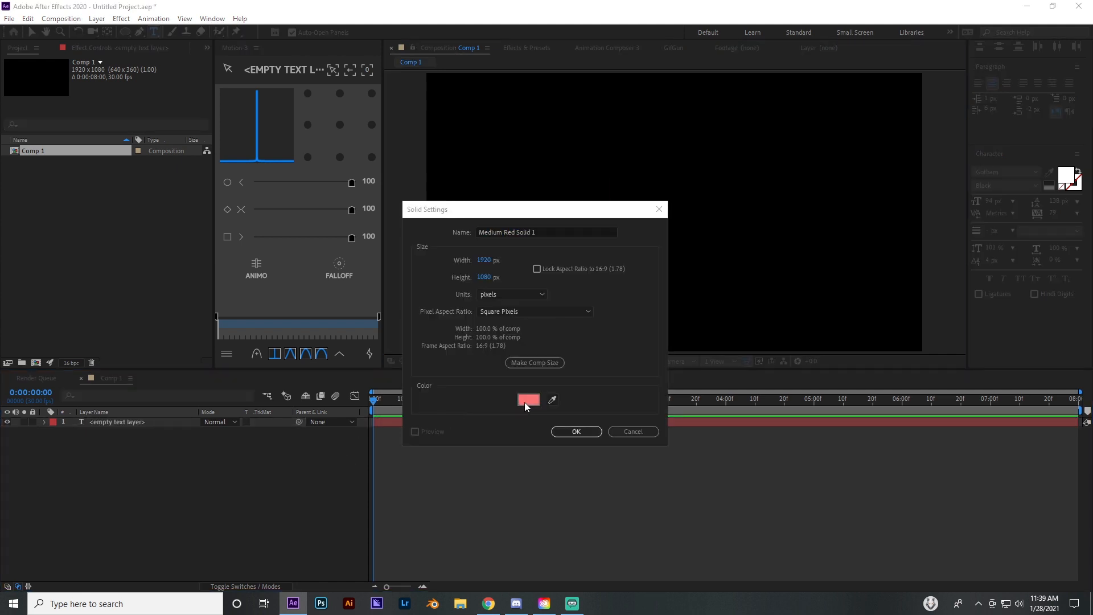
pyautogui.click(526, 400)
pyautogui.moveTo(416, 586); pyautogui.dragTo(383, 382)
pyautogui.click(697, 424)
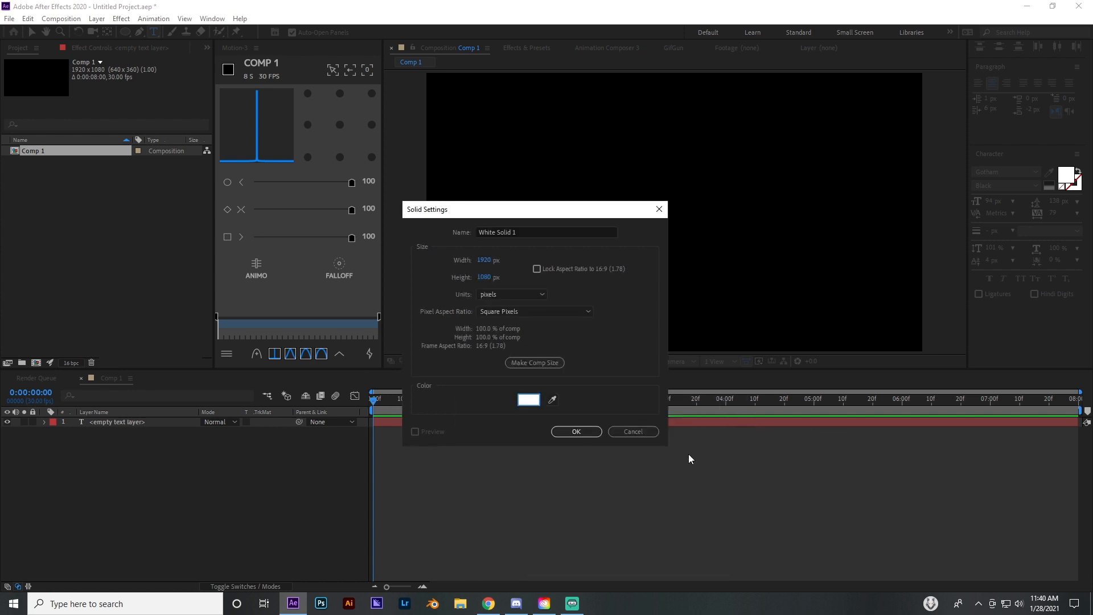
pyautogui.click(590, 432)
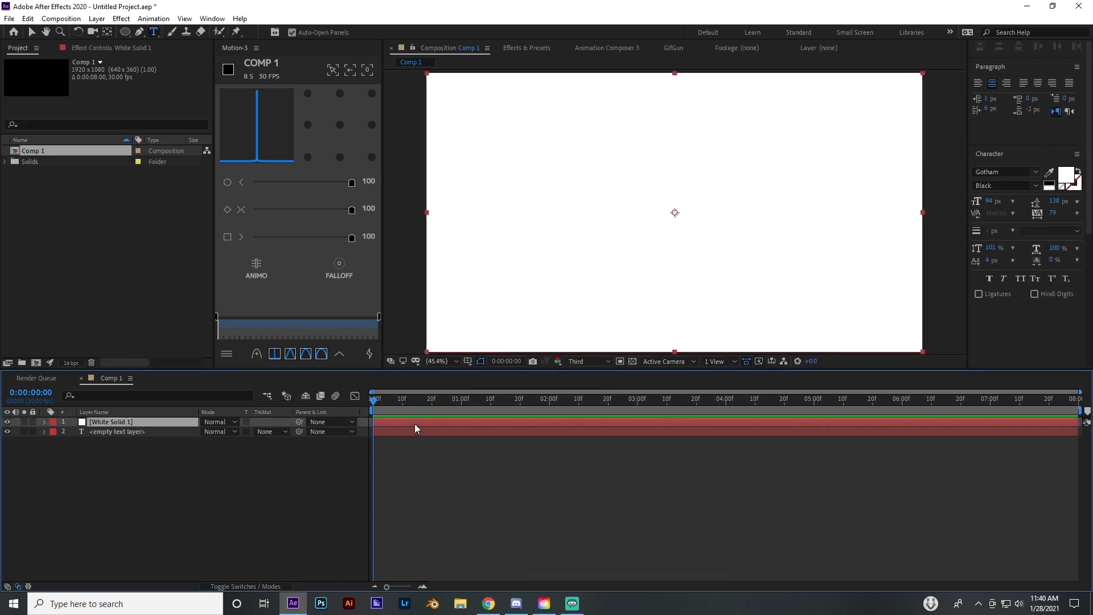
pyautogui.click(408, 431)
pyautogui.press('Delete')
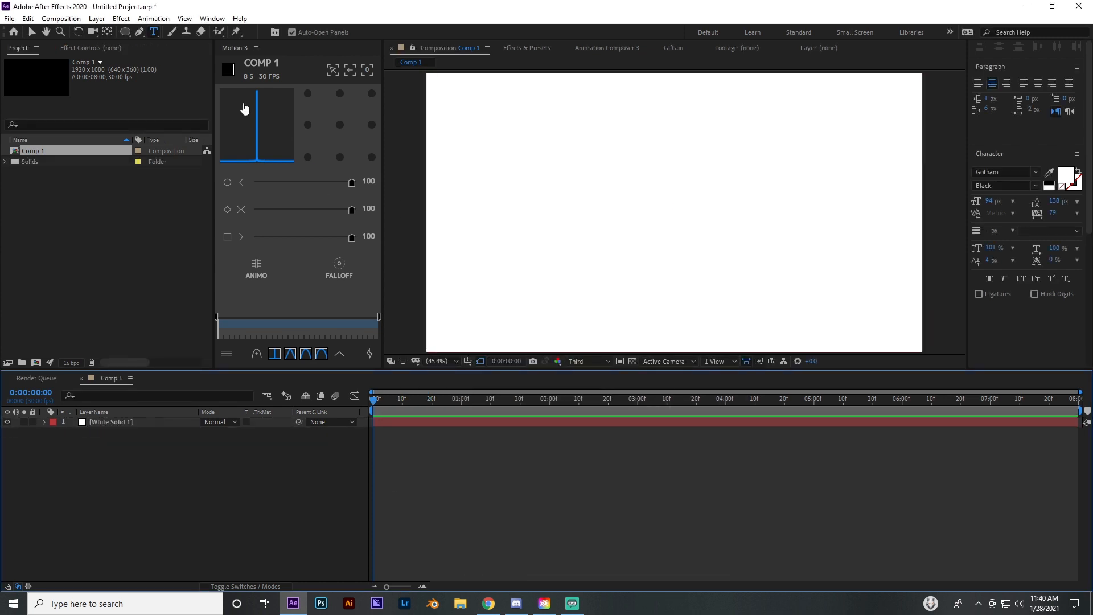
# - Add a text layer reading SCRIPT above the white solid and set its fill color to black
pyautogui.click(601, 191)
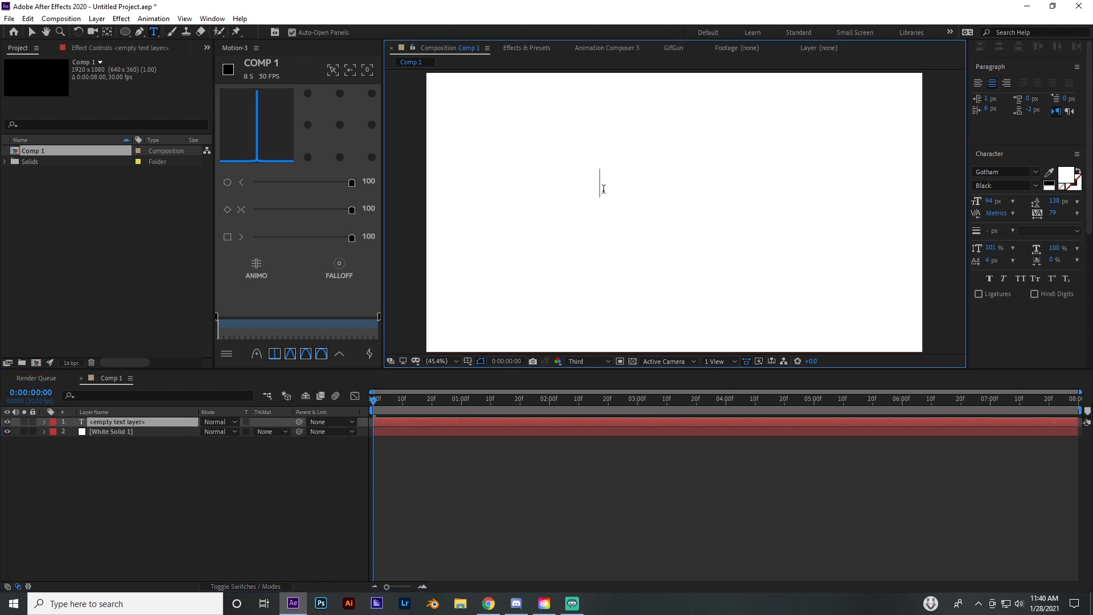
pyautogui.write('SCRIPT')
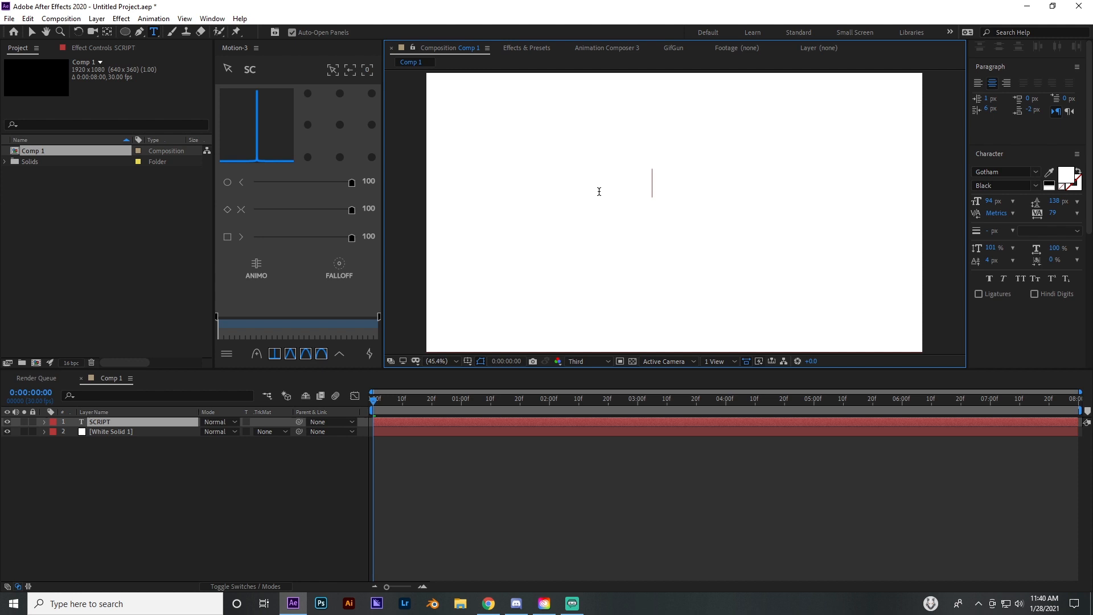
pyautogui.doubleClick(597, 190)
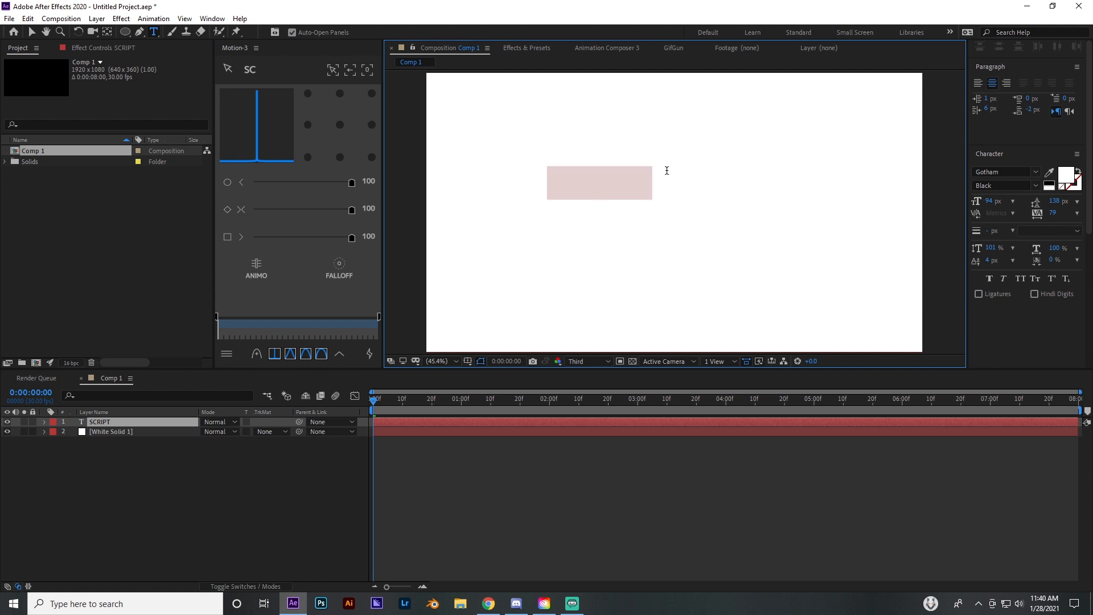
pyautogui.click(1062, 179)
pyautogui.moveTo(469, 426); pyautogui.dragTo(403, 587)
pyautogui.click(715, 426)
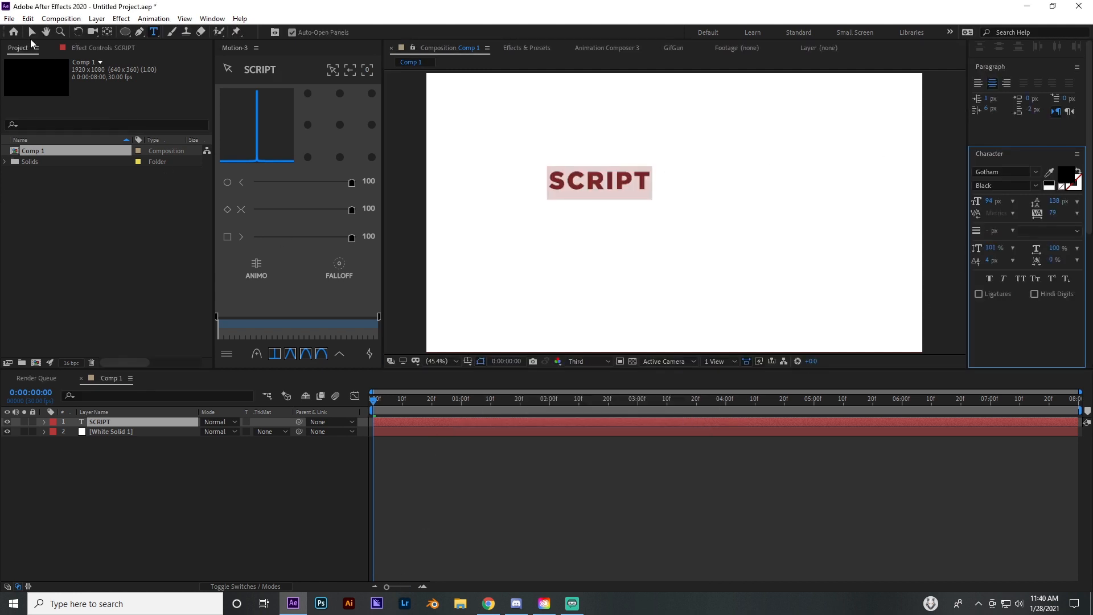
# - Center the SCRIPT text's anchor point and align the layer to the composition's horizontal and vertical center
pyautogui.click(32, 32)
pyautogui.click(579, 189)
pyautogui.click(340, 125)
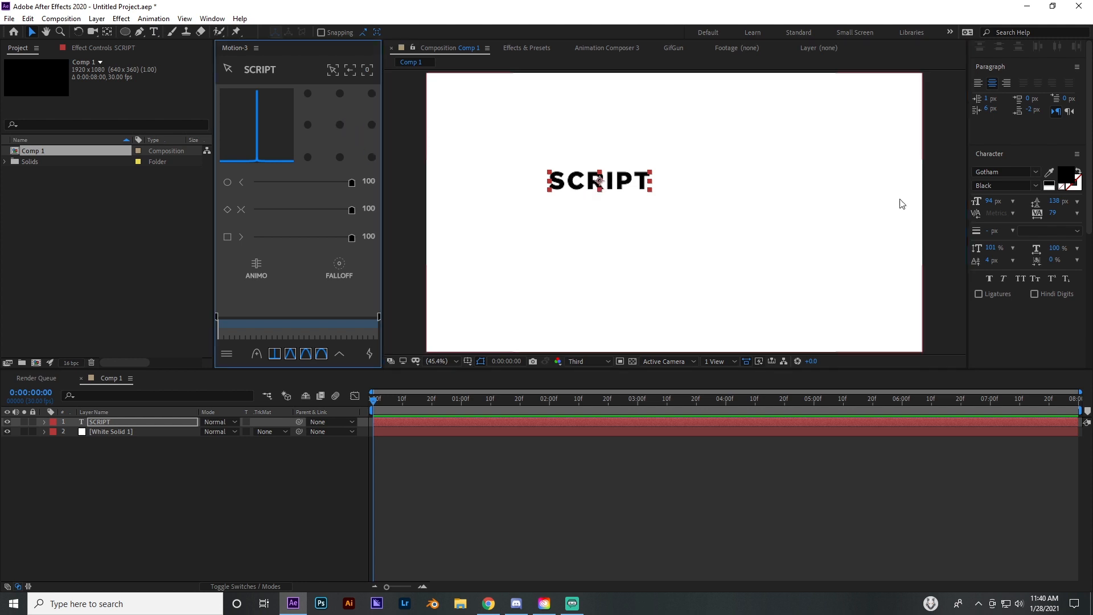
pyautogui.scroll(5, 1013, 336)
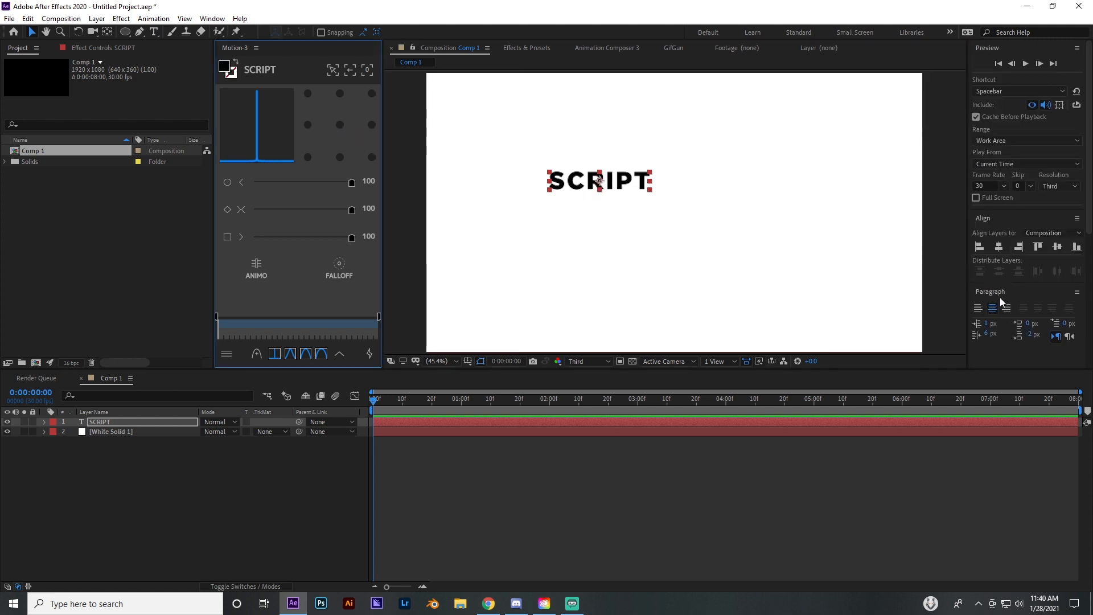
pyautogui.click(999, 246)
pyautogui.click(1057, 247)
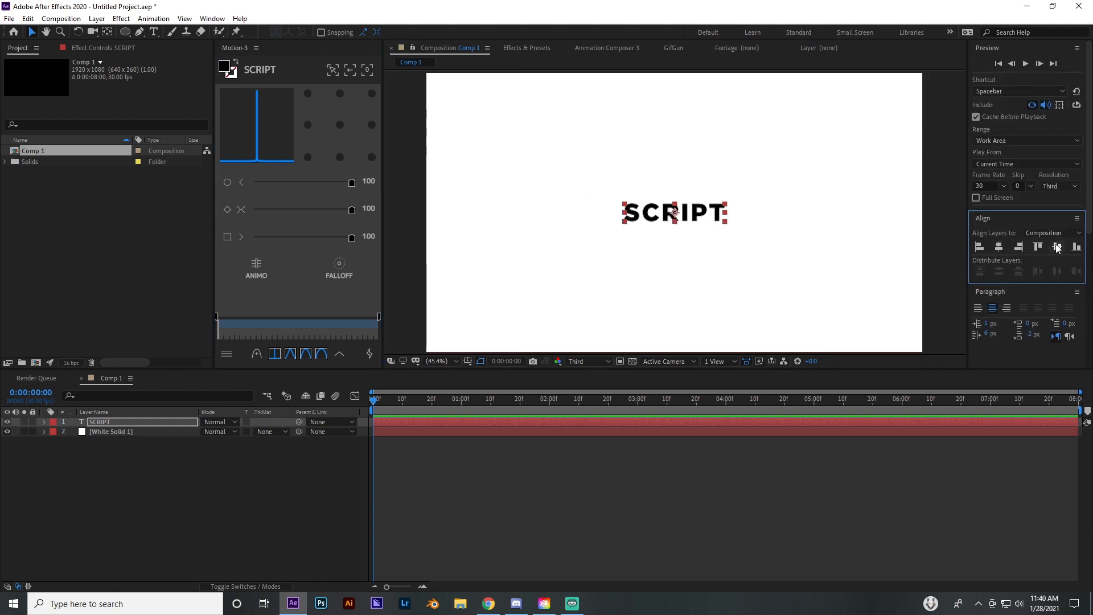
pyautogui.click(750, 534)
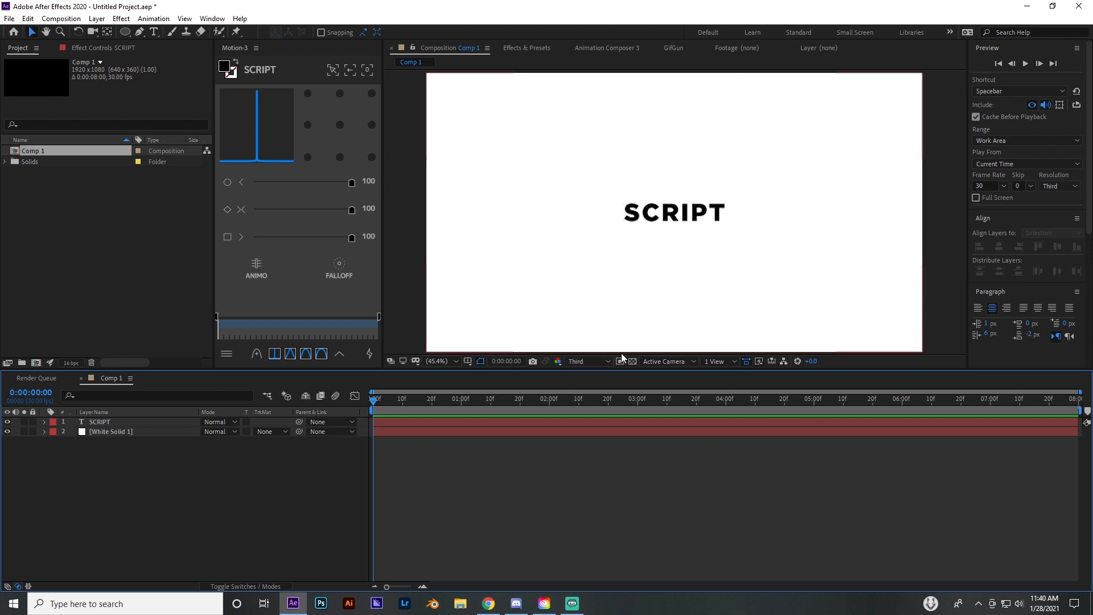
# - Set the preview resolution to Full and scale the SCRIPT layer up to about 186%
pyautogui.click(606, 361)
pyautogui.click(598, 388)
pyautogui.click(566, 422)
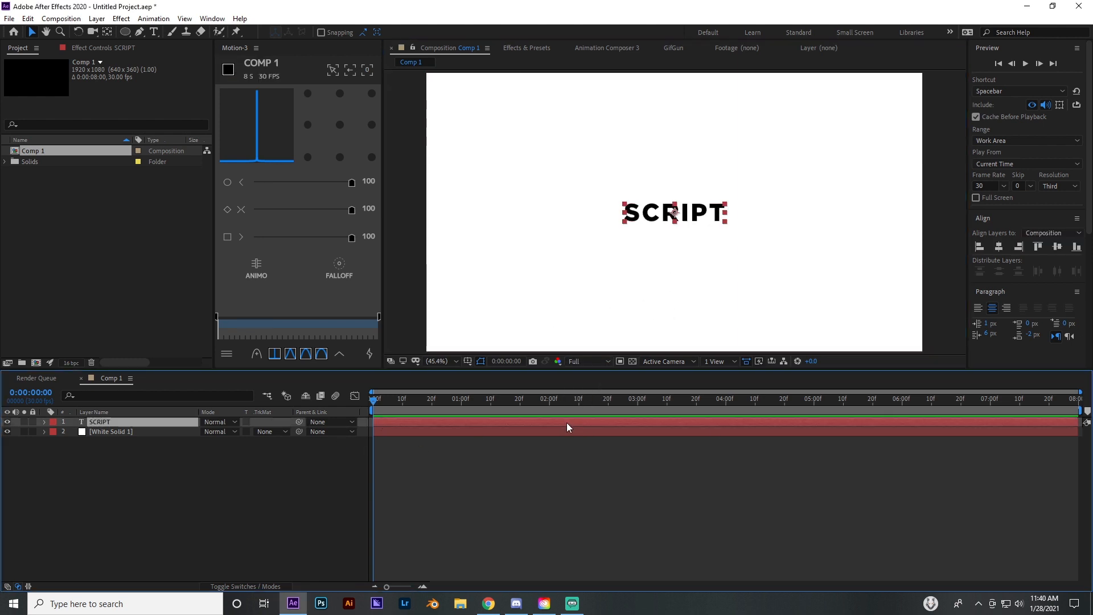
pyautogui.press('s')
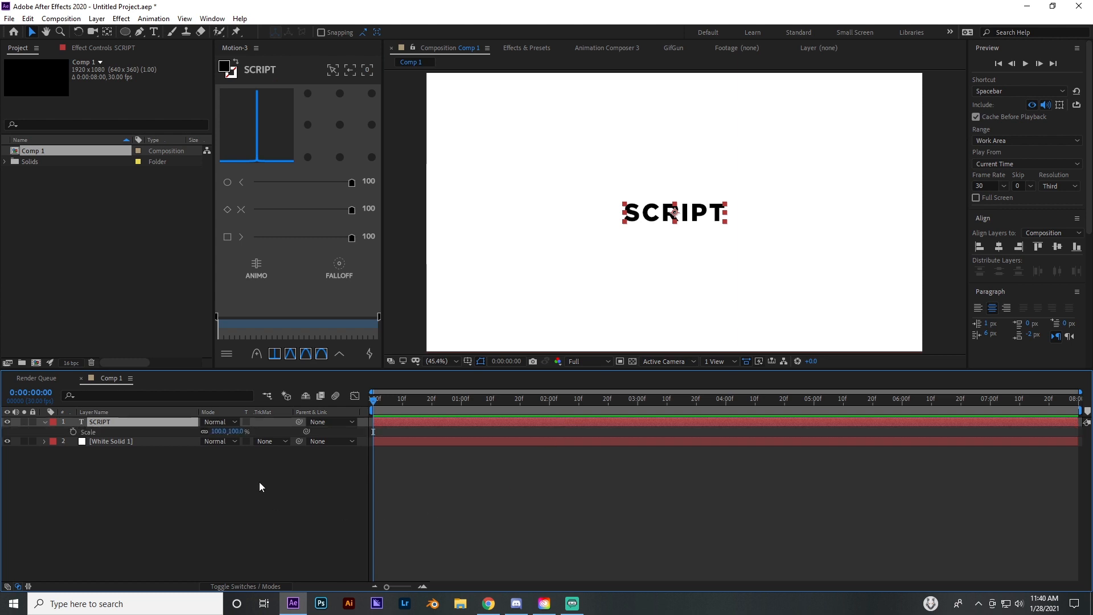
pyautogui.moveTo(238, 433); pyautogui.dragTo(287, 432)
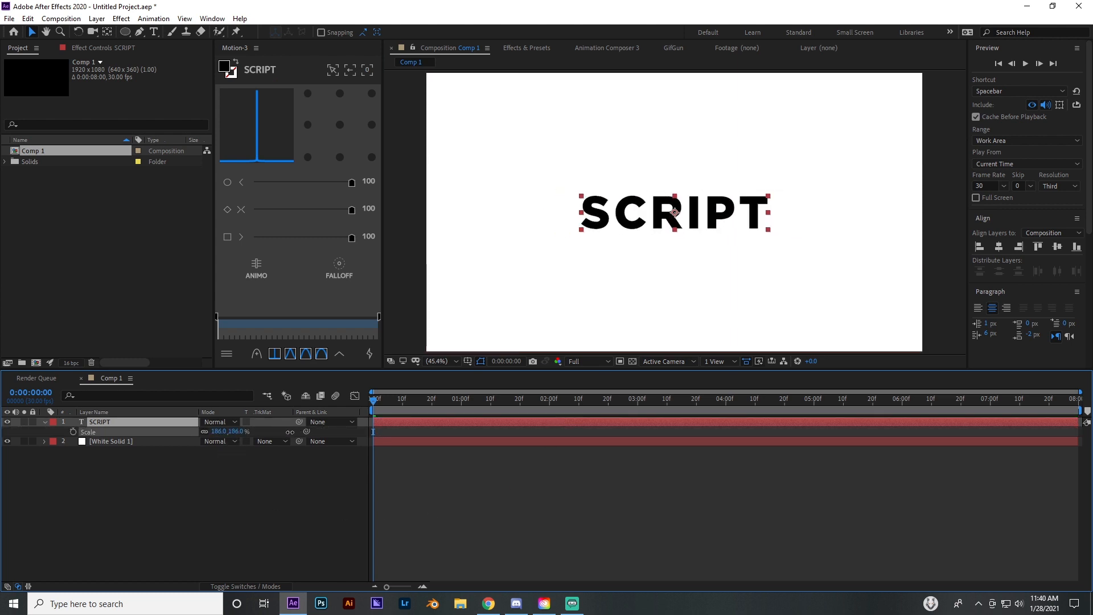
# - Change the SCRIPT text's font to ScriptoramaMarkdownJF
pyautogui.click(154, 31)
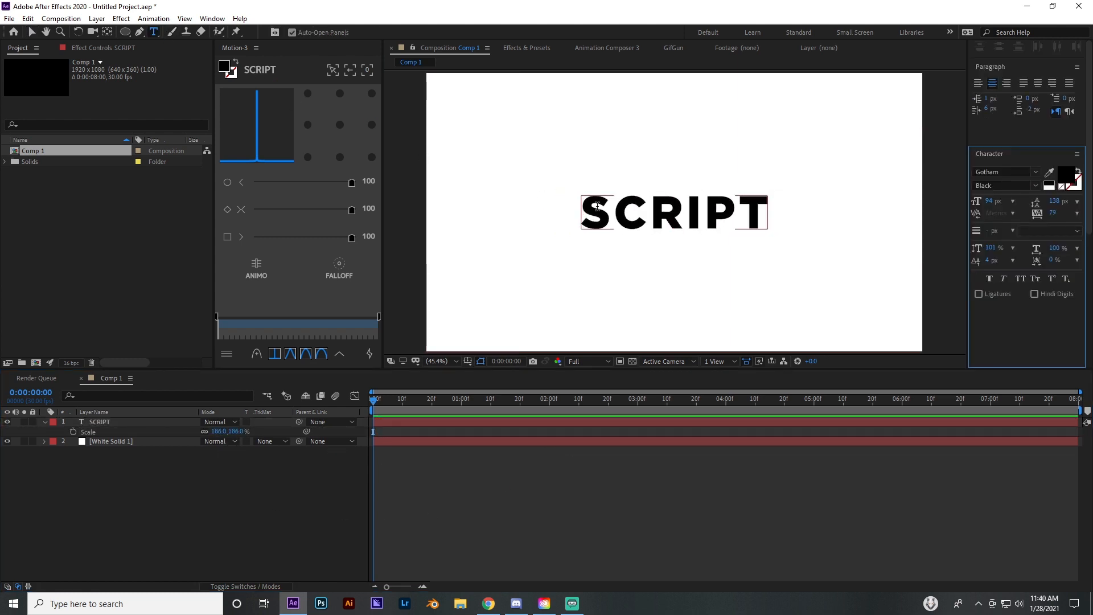
pyautogui.doubleClick(629, 204)
pyautogui.click(986, 171)
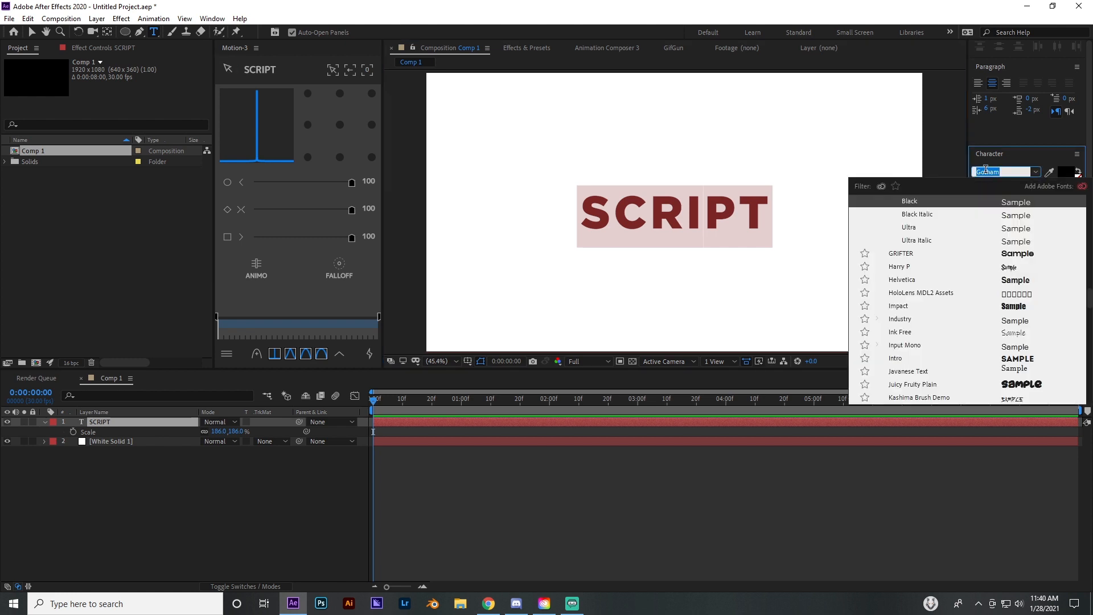
pyautogui.write('script')
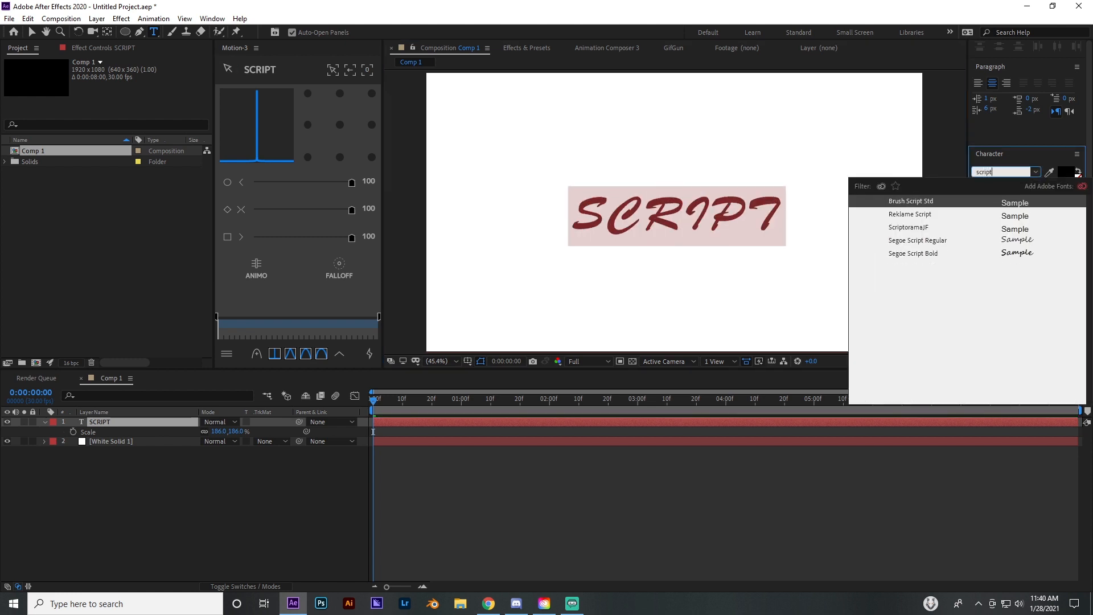
pyautogui.click(917, 230)
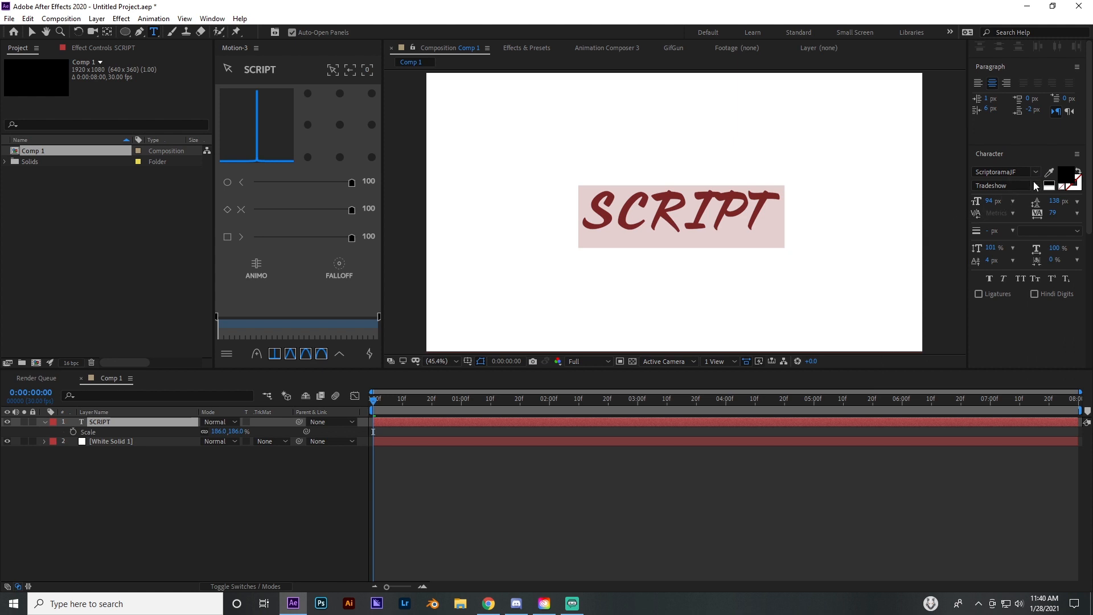
pyautogui.click(1008, 172)
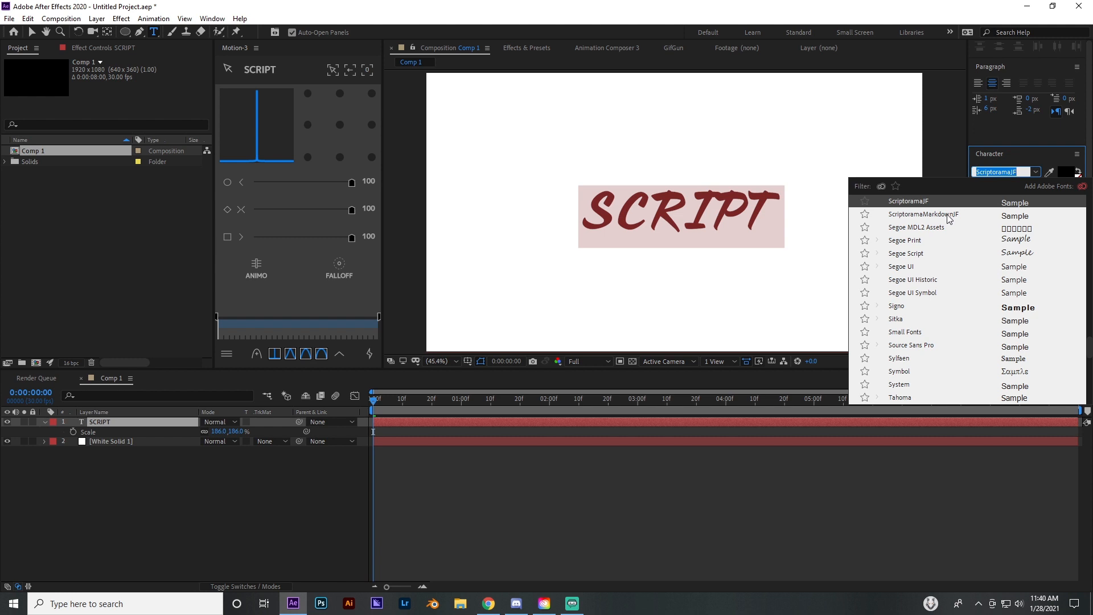
pyautogui.click(949, 219)
pyautogui.click(32, 32)
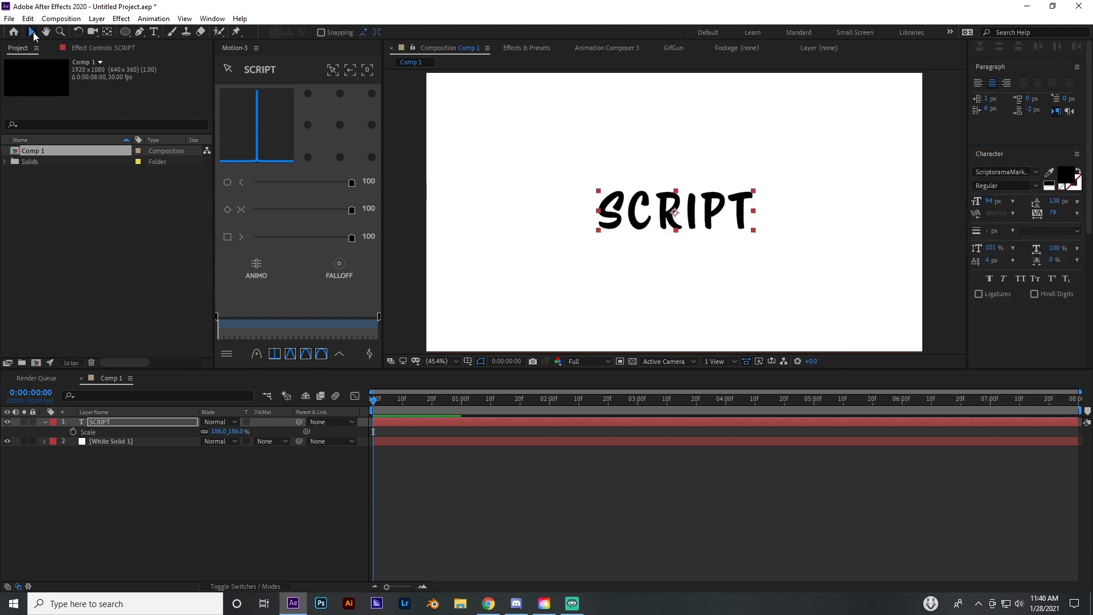
pyautogui.click(739, 512)
# - Examine the shapes of the SCRIPT letters both up close and within the whole composition
pyautogui.scroll(-2, 750, 278)
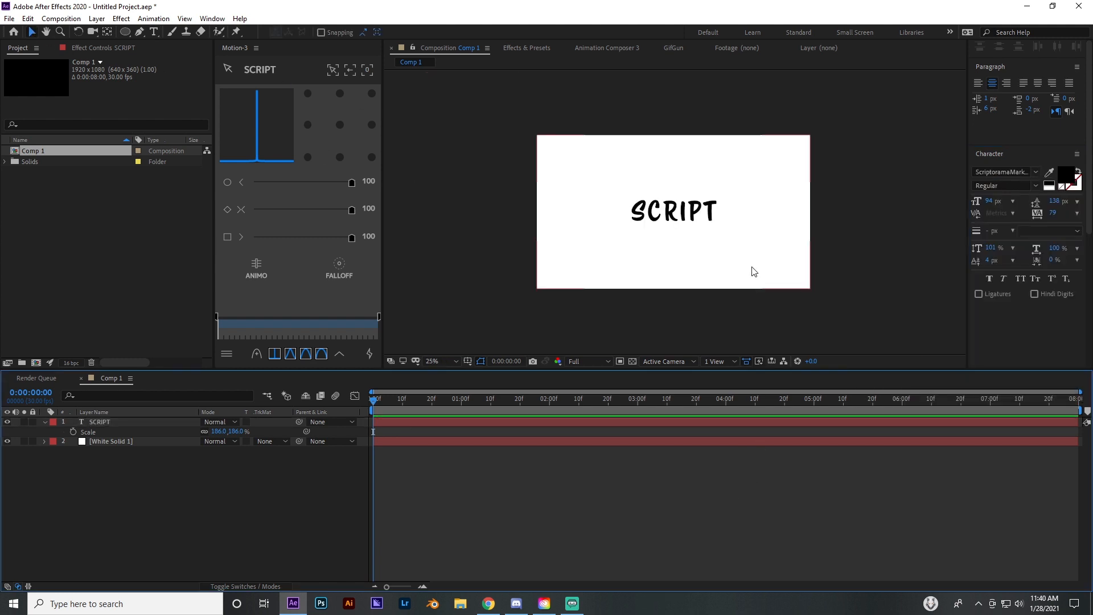
pyautogui.scroll(3, 560, 230)
pyautogui.scroll(2, 610, 211)
pyautogui.scroll(-2, 612, 213)
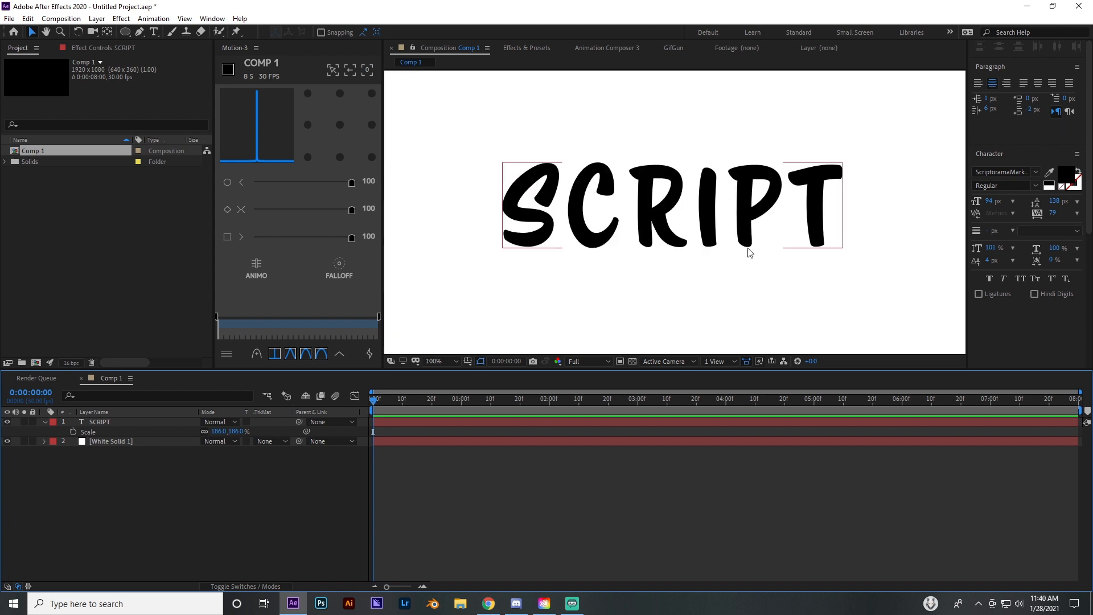
pyautogui.scroll(-3, 743, 248)
pyautogui.scroll(2, 732, 245)
pyautogui.scroll(-1, 729, 242)
pyautogui.scroll(1, 691, 218)
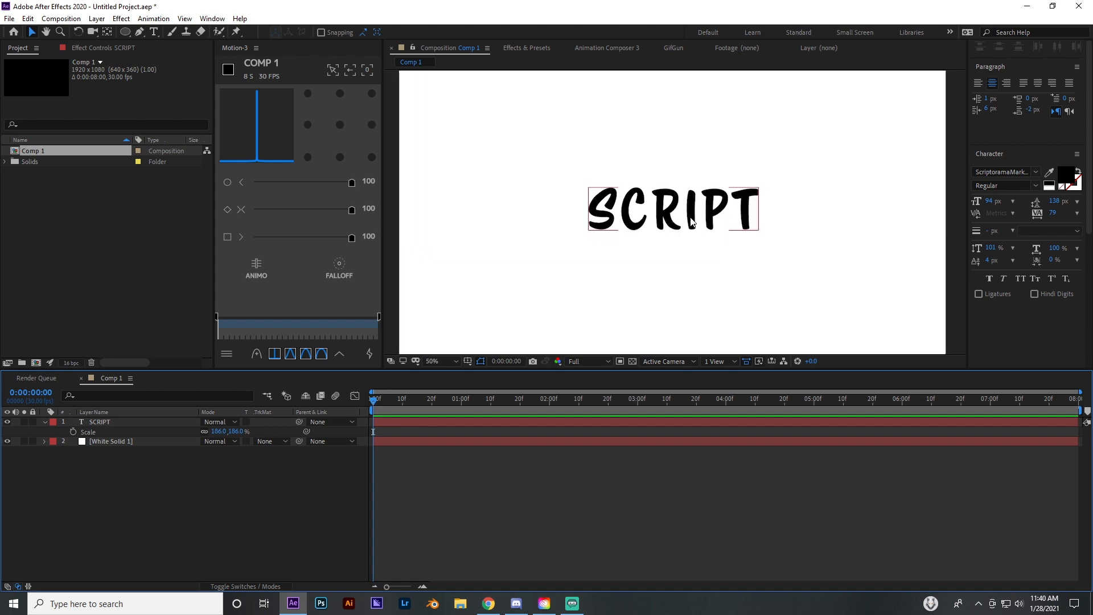
pyautogui.scroll(-1, 691, 218)
pyautogui.scroll(1, 690, 218)
pyautogui.scroll(-1, 690, 221)
pyautogui.scroll(2, 690, 217)
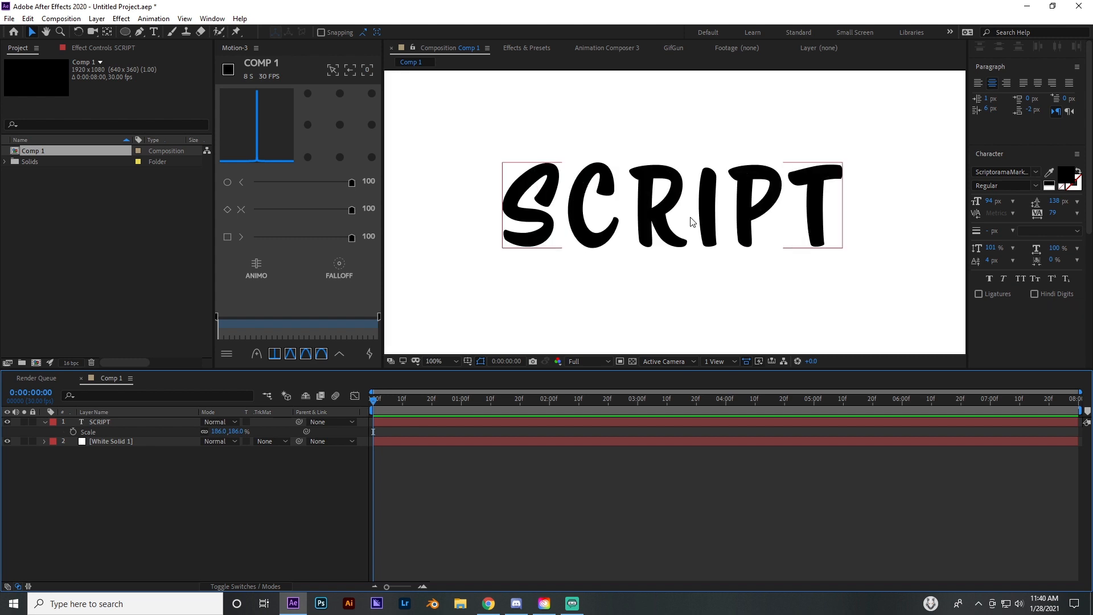
# - Collapse and select the SCRIPT text layer, with the composition shown at 50% magnification
pyautogui.click(44, 422)
pyautogui.click(135, 422)
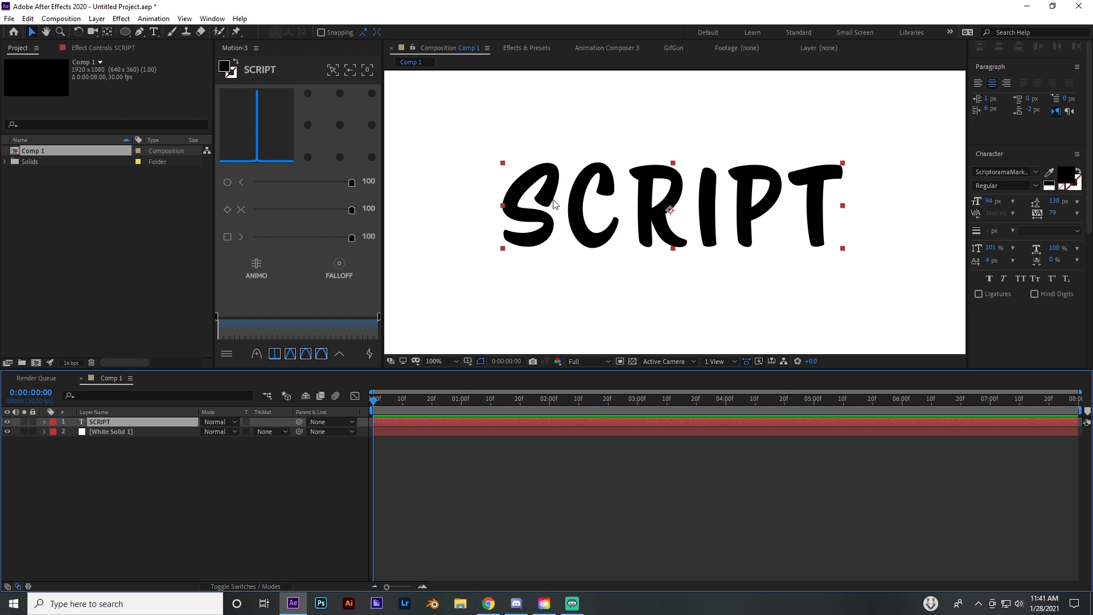
pyautogui.scroll(1, 552, 203)
pyautogui.scroll(-1, 552, 211)
pyautogui.click(453, 361)
pyautogui.click(446, 373)
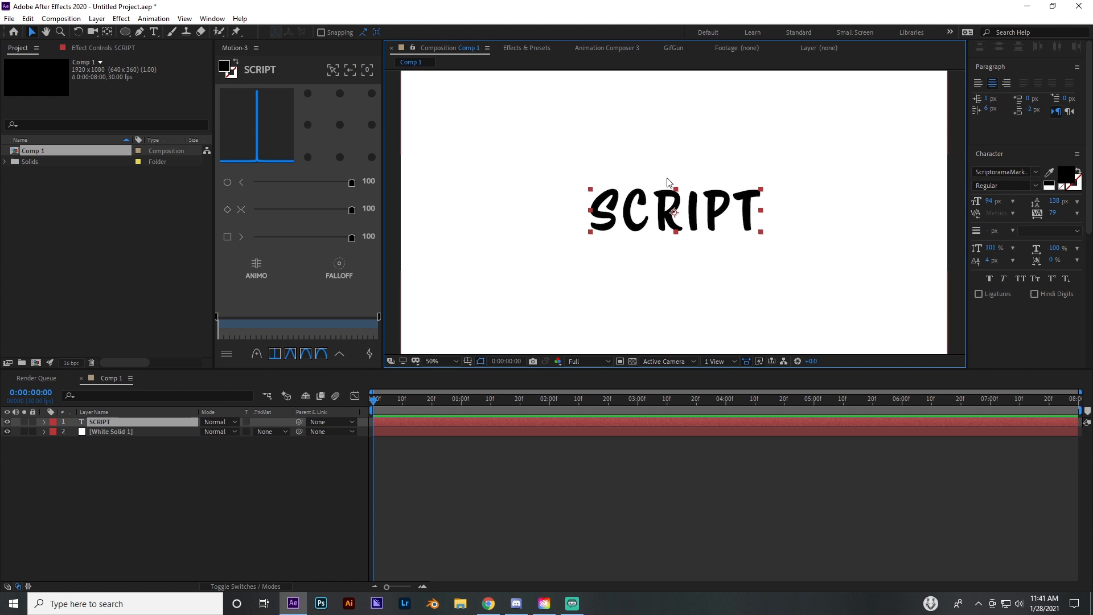
# - Start an open Pen mask path on the SCRIPT layer along the S's upper hook, curving to its top and shortening the outgoing handle
pyautogui.scroll(1, 668, 181)
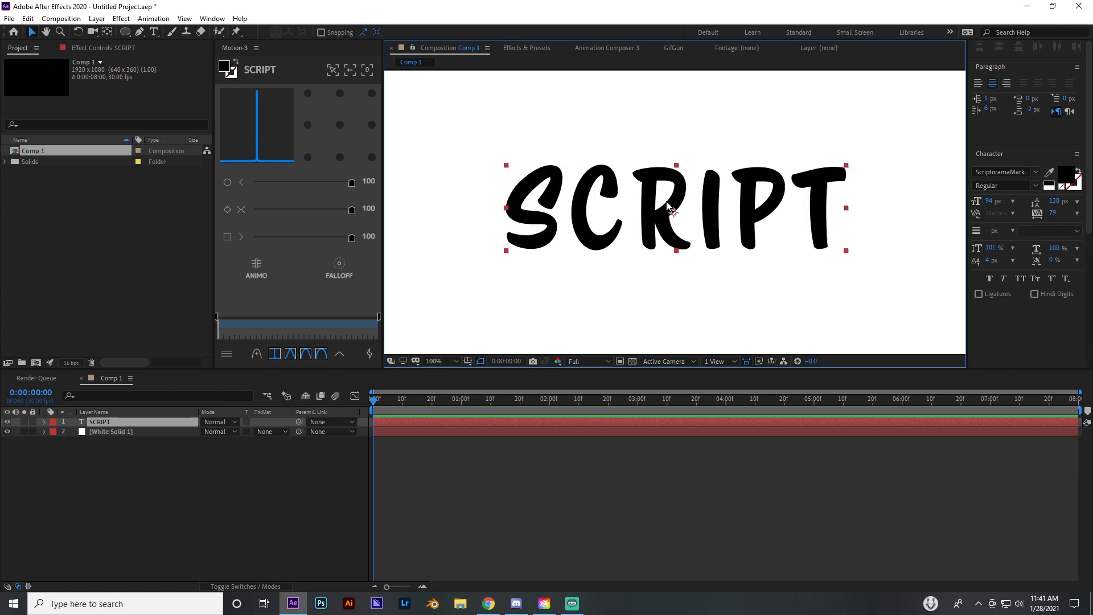
pyautogui.moveTo(635, 191)
pyautogui.mouseDown()
pyautogui.moveTo(661, 202)
pyautogui.moveTo(615, 189)
pyautogui.mouseUp()
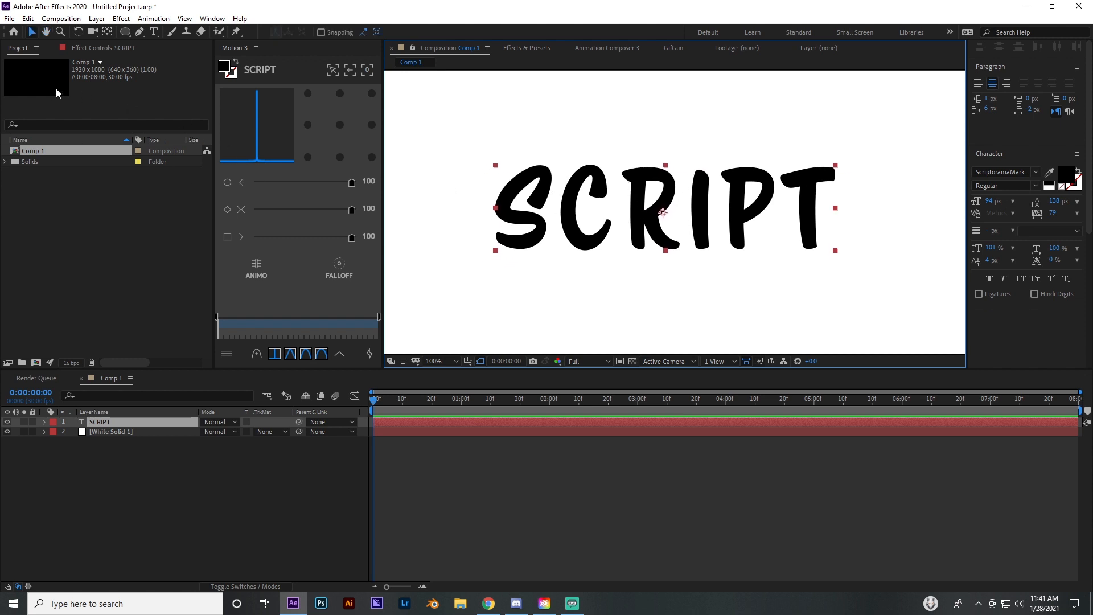
pyautogui.click(392, 430)
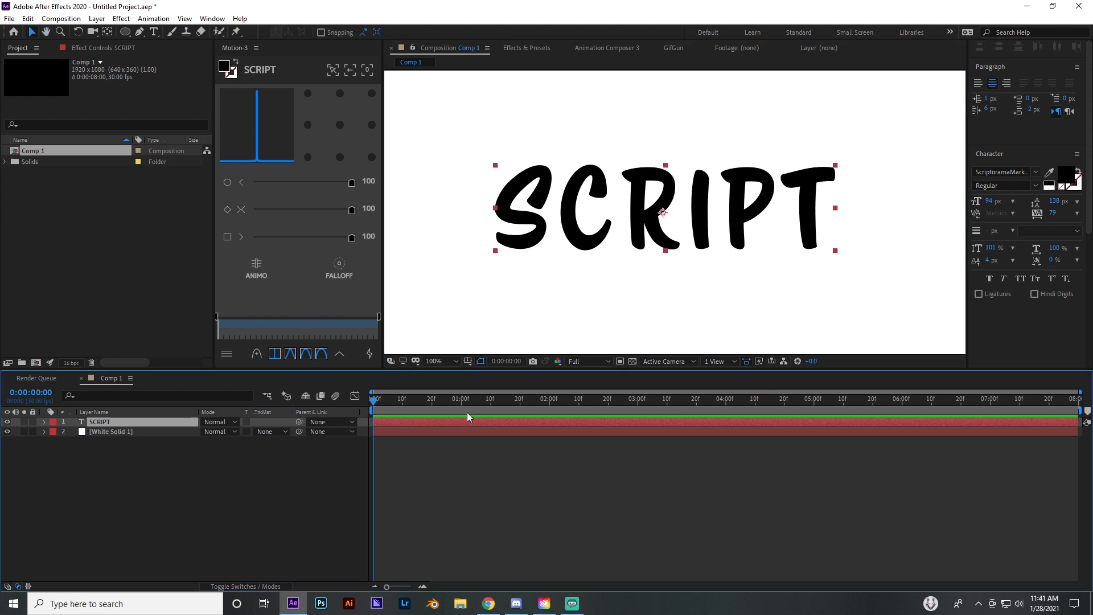
pyautogui.click(138, 32)
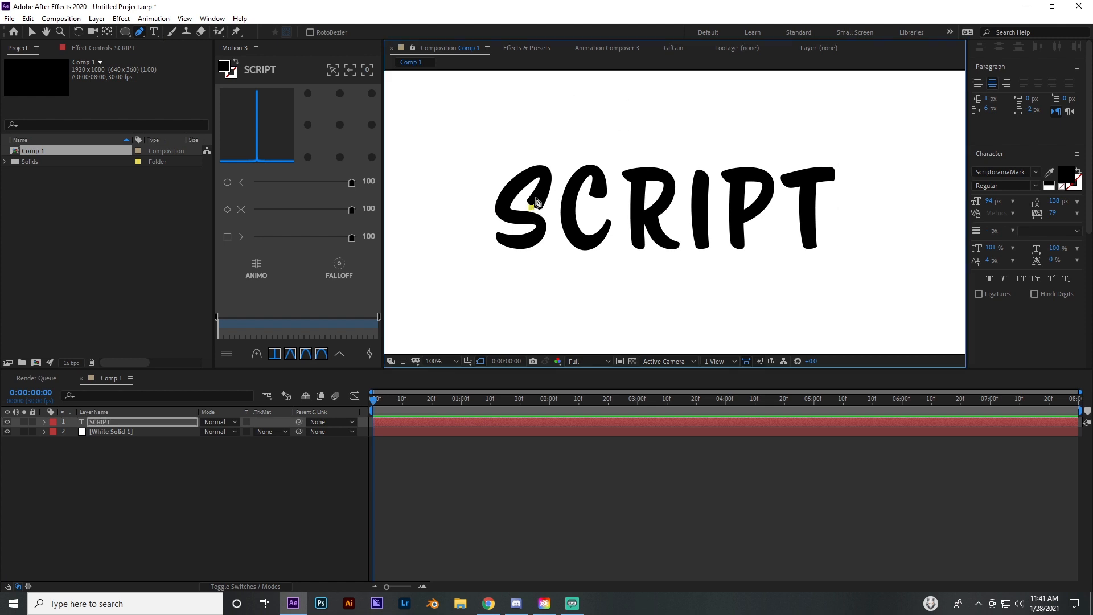
pyautogui.scroll(4, 572, 178)
pyautogui.moveTo(741, 189); pyautogui.dragTo(696, 147)
pyautogui.moveTo(697, 108); pyautogui.dragTo(674, 139)
pyautogui.moveTo(721, 208); pyautogui.dragTo(730, 153)
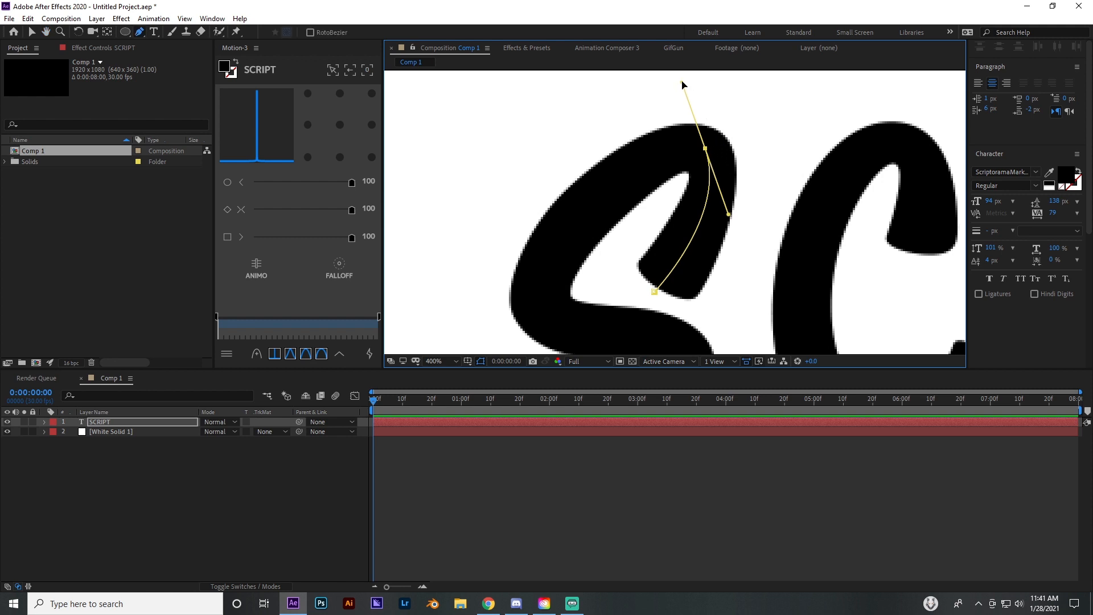
pyautogui.moveTo(683, 82); pyautogui.dragTo(694, 153)
pyautogui.press('g')
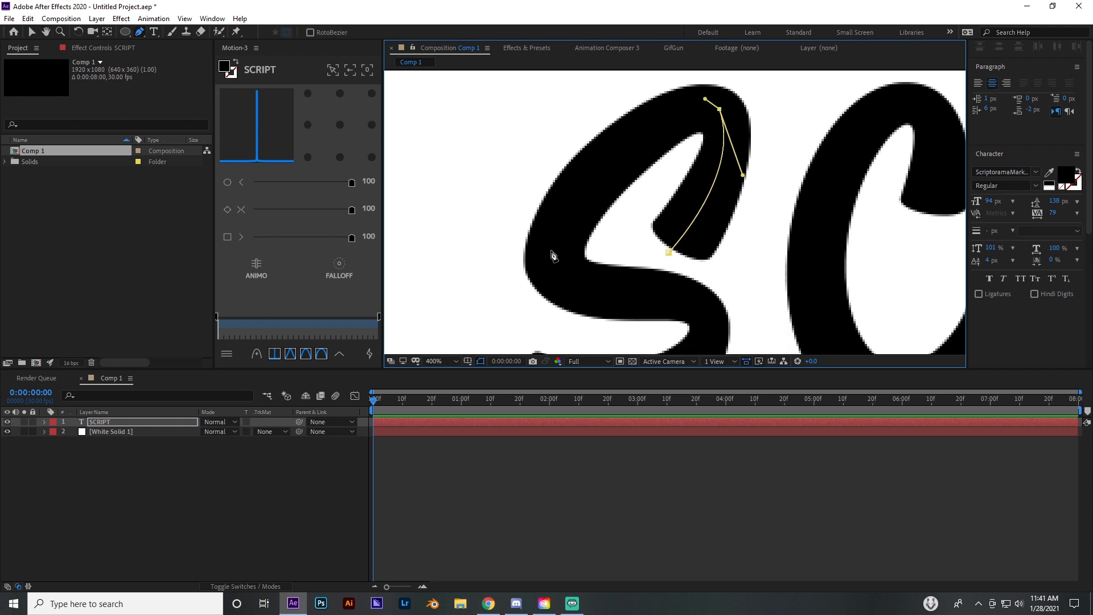
# - Extend the S mask path with curved points around the upper-left bend and into the middle stroke
pyautogui.moveTo(559, 247)
pyautogui.mouseDown()
pyautogui.moveTo(569, 337)
pyautogui.moveTo(517, 364)
pyautogui.moveTo(514, 42)
pyautogui.moveTo(549, 313)
pyautogui.moveTo(556, 305)
pyautogui.moveTo(548, 349)
pyautogui.moveTo(540, 328)
pyautogui.moveTo(558, 249)
pyautogui.mouseUp()
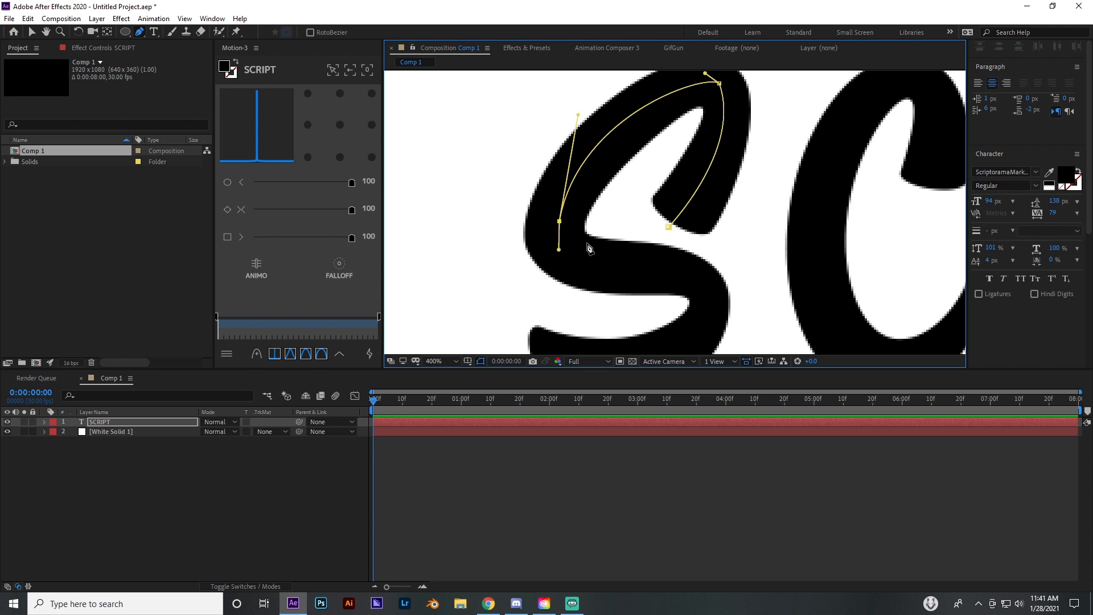
pyautogui.moveTo(629, 254); pyautogui.dragTo(603, 219)
pyautogui.moveTo(683, 254); pyautogui.dragTo(834, 297)
pyautogui.hotkey('ctrl', 'z')
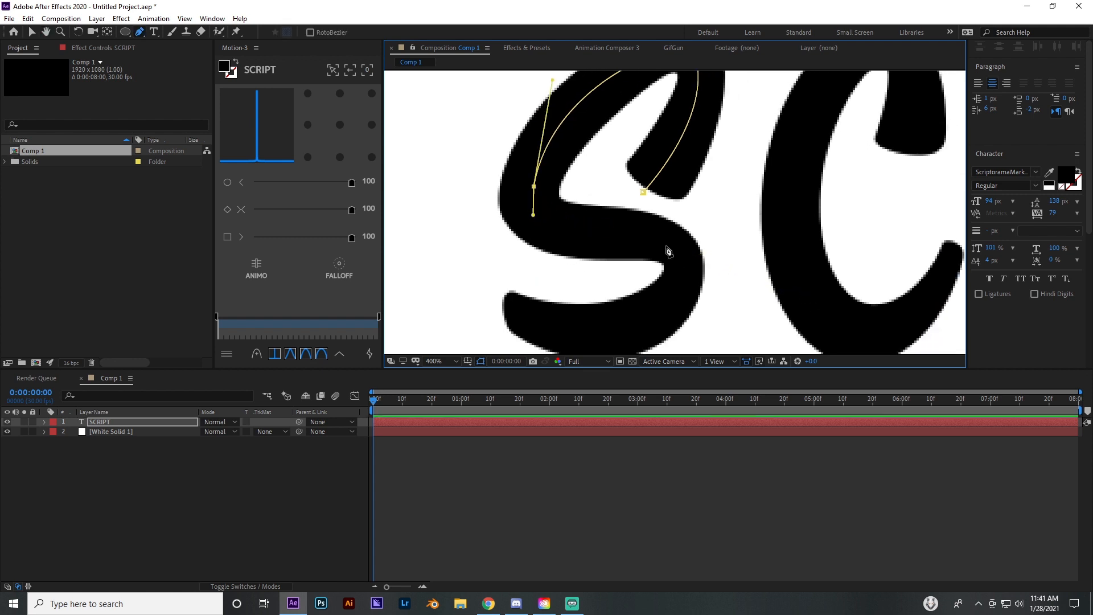
pyautogui.moveTo(644, 236); pyautogui.dragTo(666, 200)
# - Finish the S mask path around the lower bowl to just beyond the bottom tail, and reselect the SCRIPT layer without the path active
pyautogui.moveTo(605, 284); pyautogui.dragTo(562, 280)
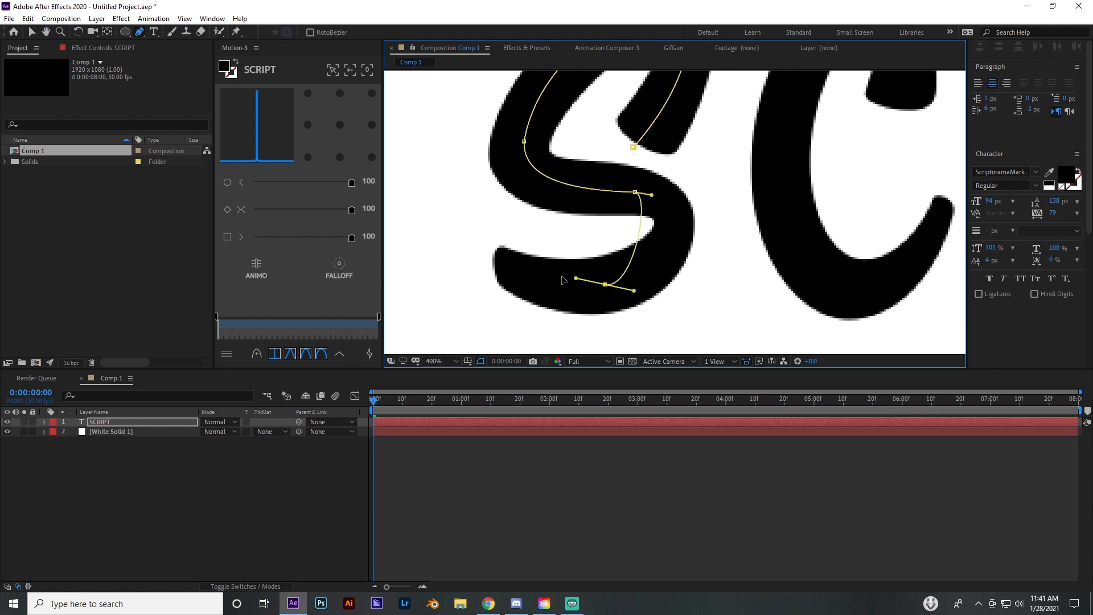
pyautogui.hotkey('ctrl', 'z')
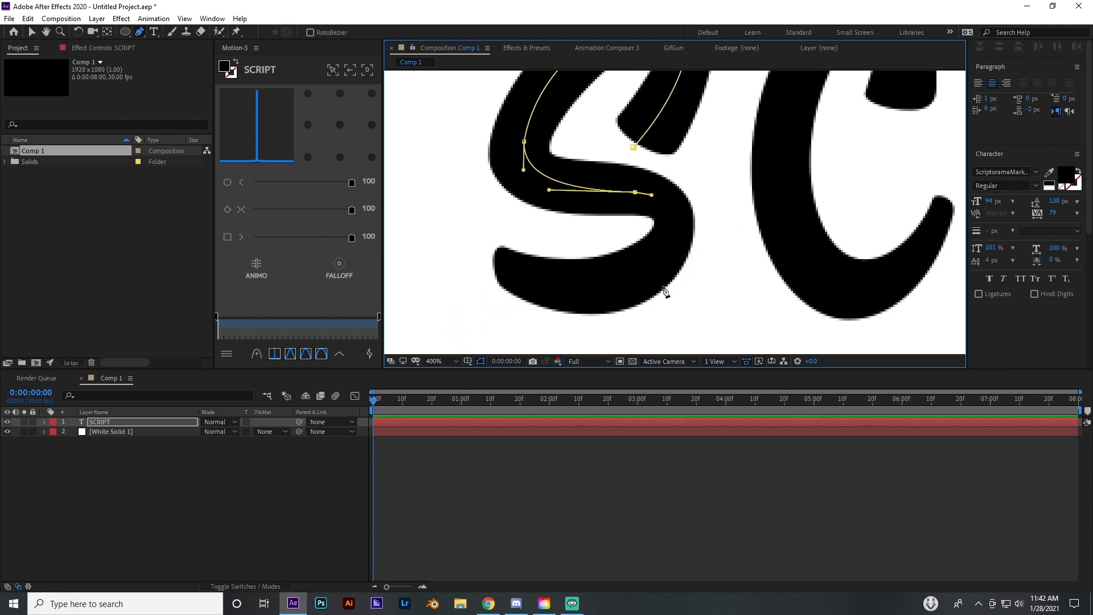
pyautogui.moveTo(639, 274)
pyautogui.mouseDown()
pyautogui.moveTo(564, 330)
pyautogui.moveTo(621, 281)
pyautogui.mouseUp()
pyautogui.moveTo(480, 254); pyautogui.dragTo(404, 224)
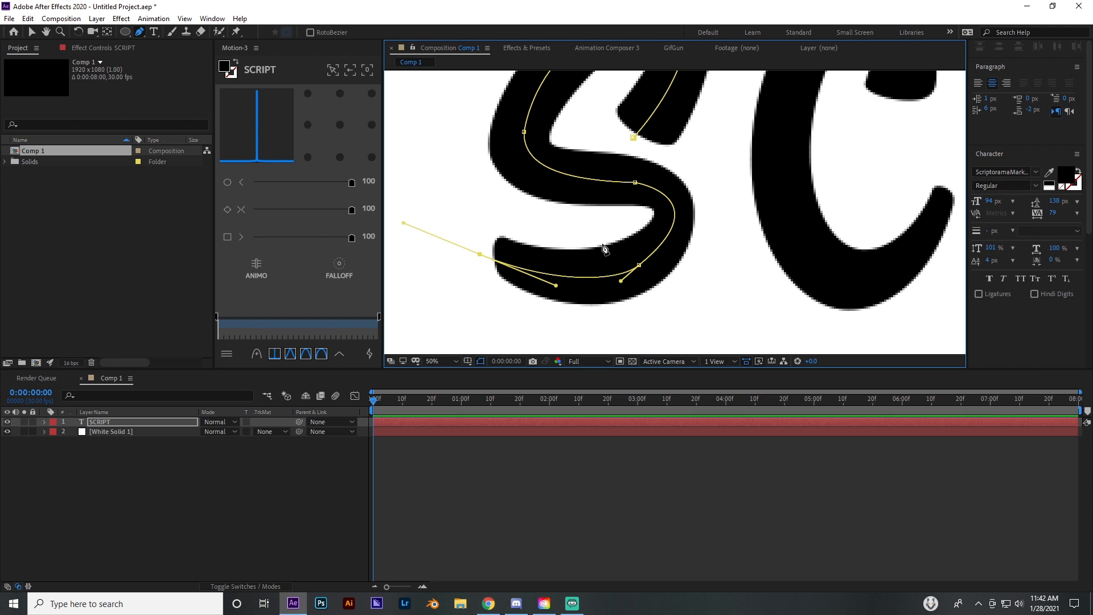
pyautogui.scroll(4, 683, 230)
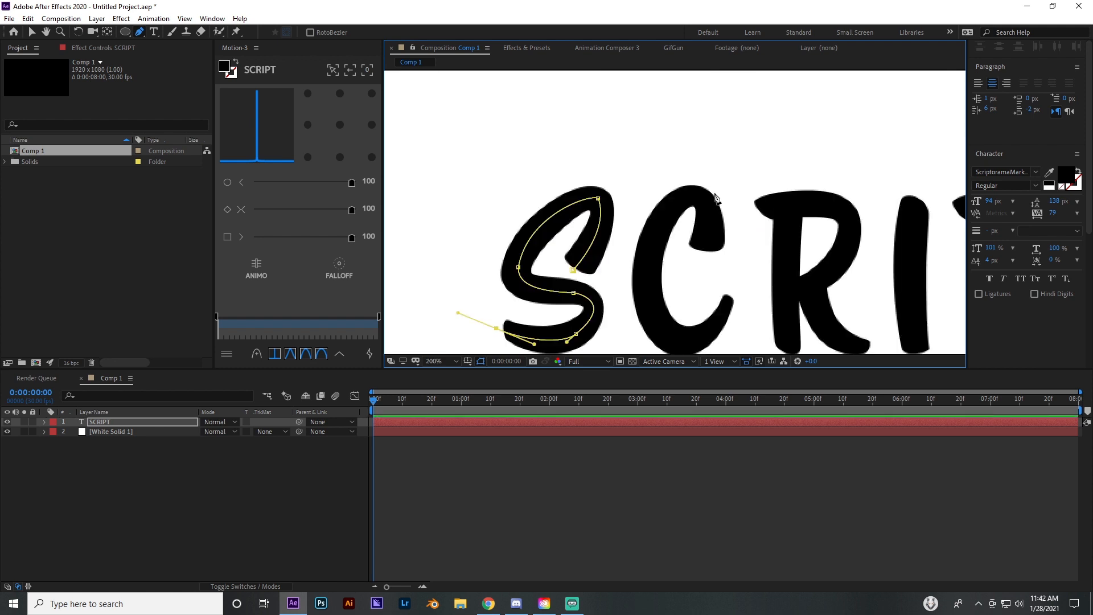
pyautogui.scroll(2, 654, 166)
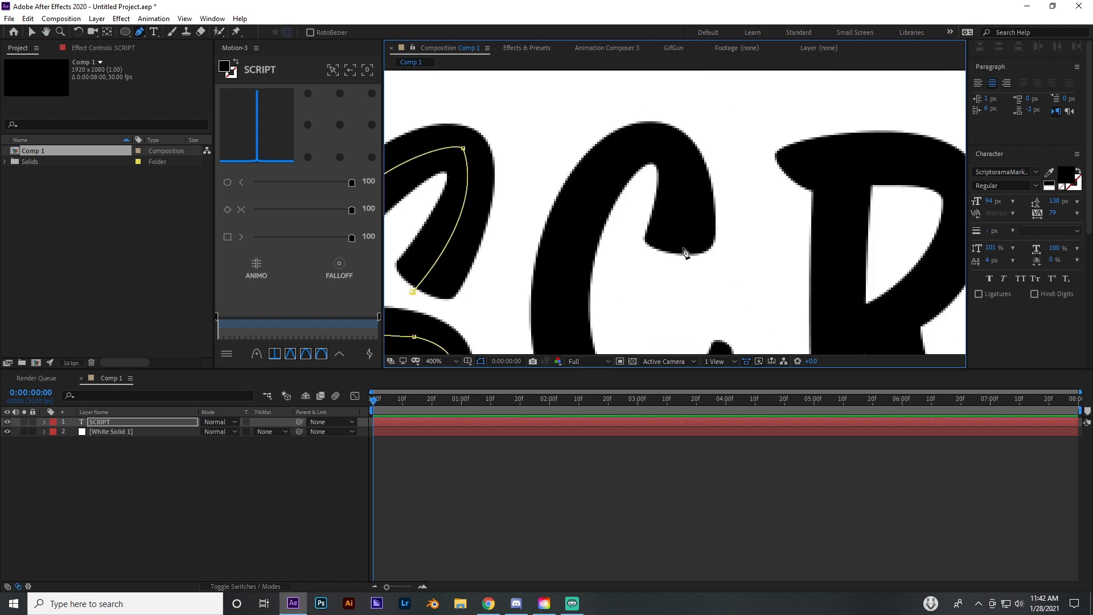
pyautogui.scroll(-4, 686, 253)
pyautogui.scroll(2, 603, 227)
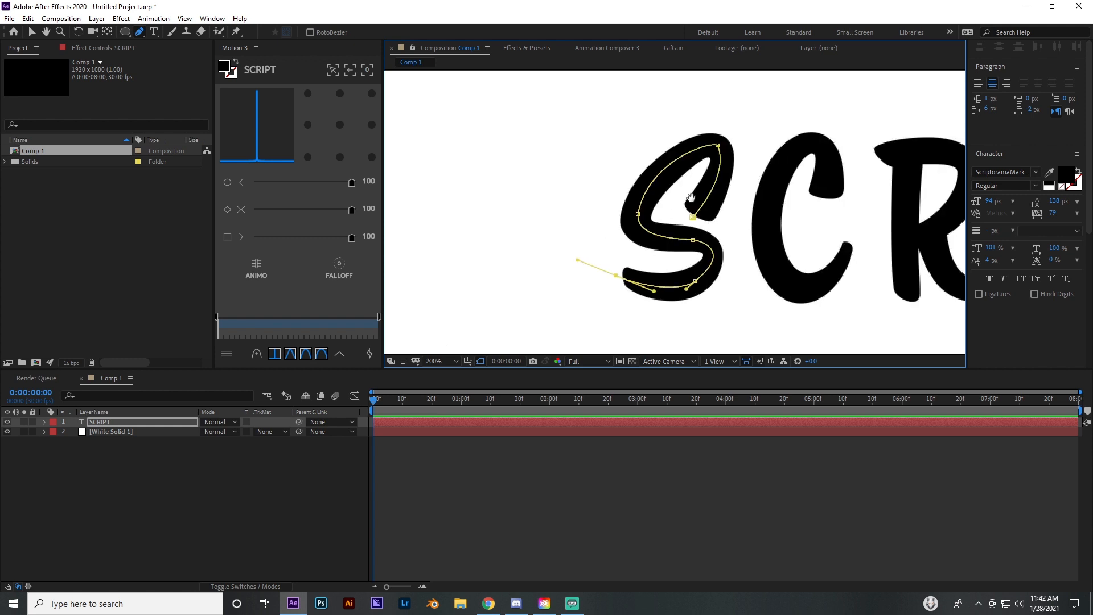
pyautogui.moveTo(690, 196); pyautogui.dragTo(664, 184)
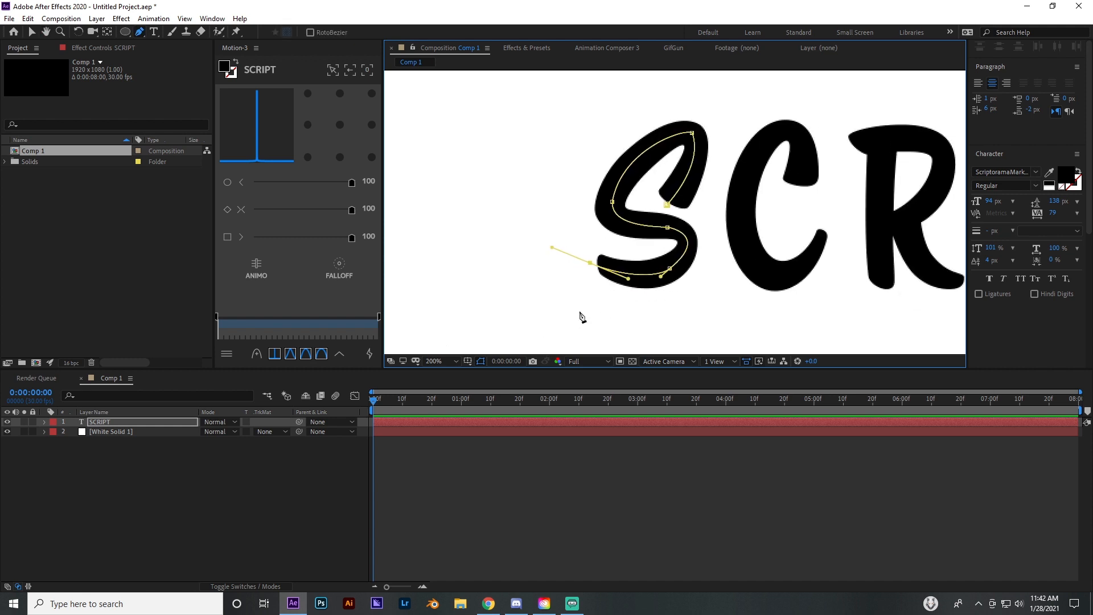
pyautogui.click(470, 432)
pyautogui.click(471, 425)
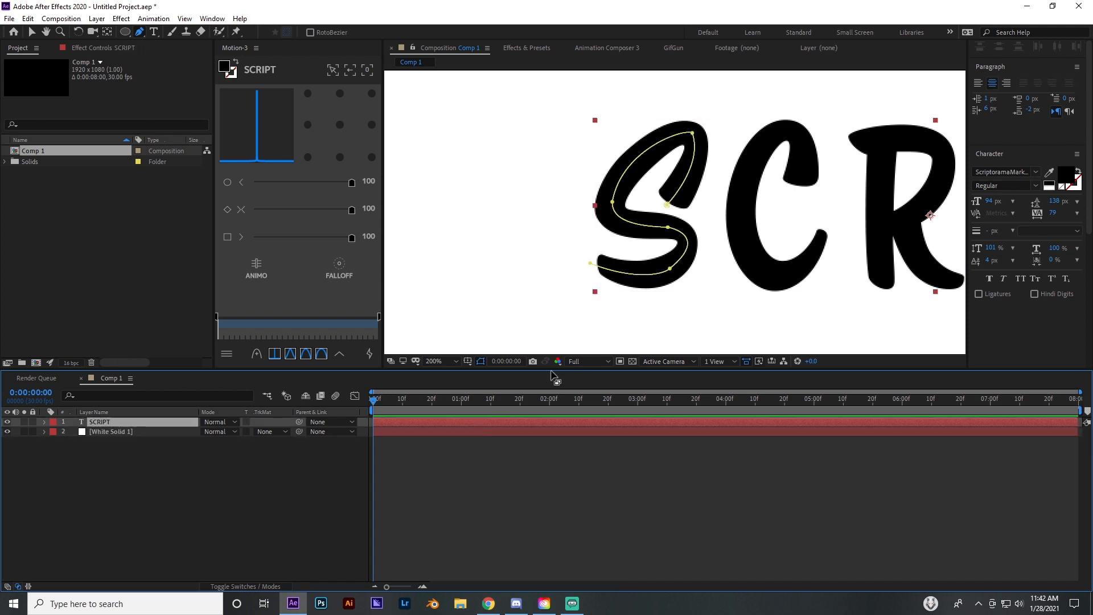
# - Start a separate mask path for the C from just below its upper terminal, with a curved point at the letter's top
pyautogui.moveTo(695, 233); pyautogui.dragTo(563, 233)
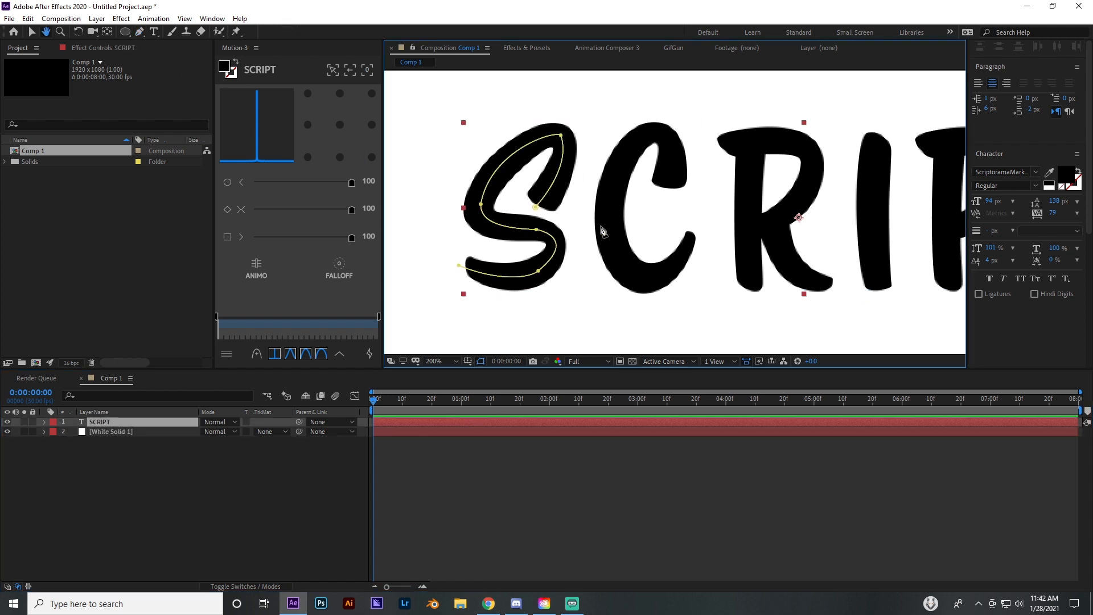
pyautogui.click(666, 192)
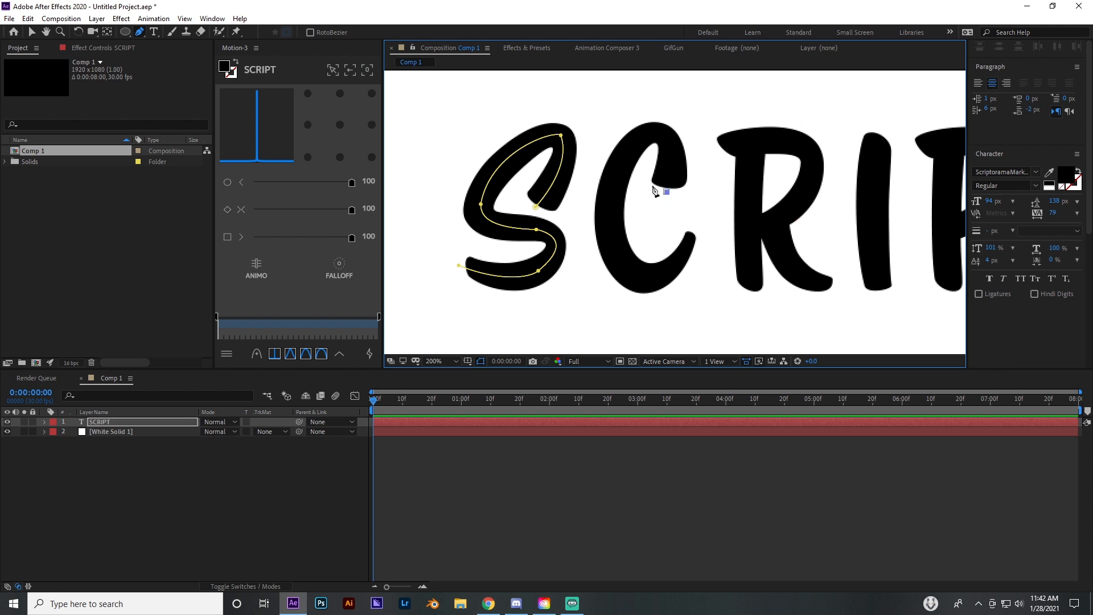
pyautogui.scroll(1, 669, 147)
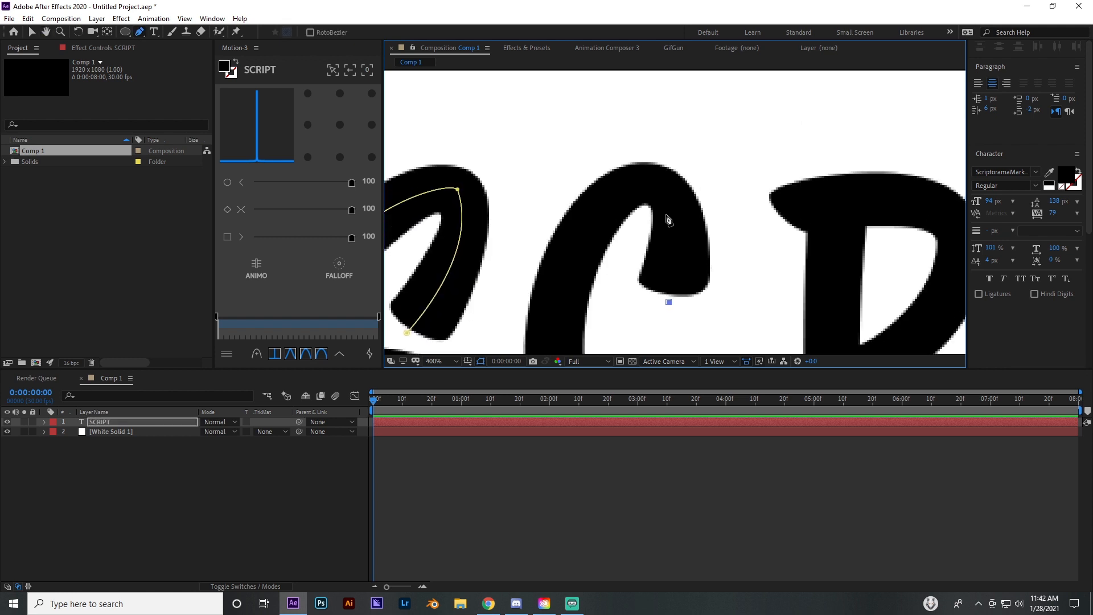
pyautogui.scroll(-1, 640, 269)
pyautogui.scroll(-1, 491, 312)
pyautogui.scroll(1, 606, 271)
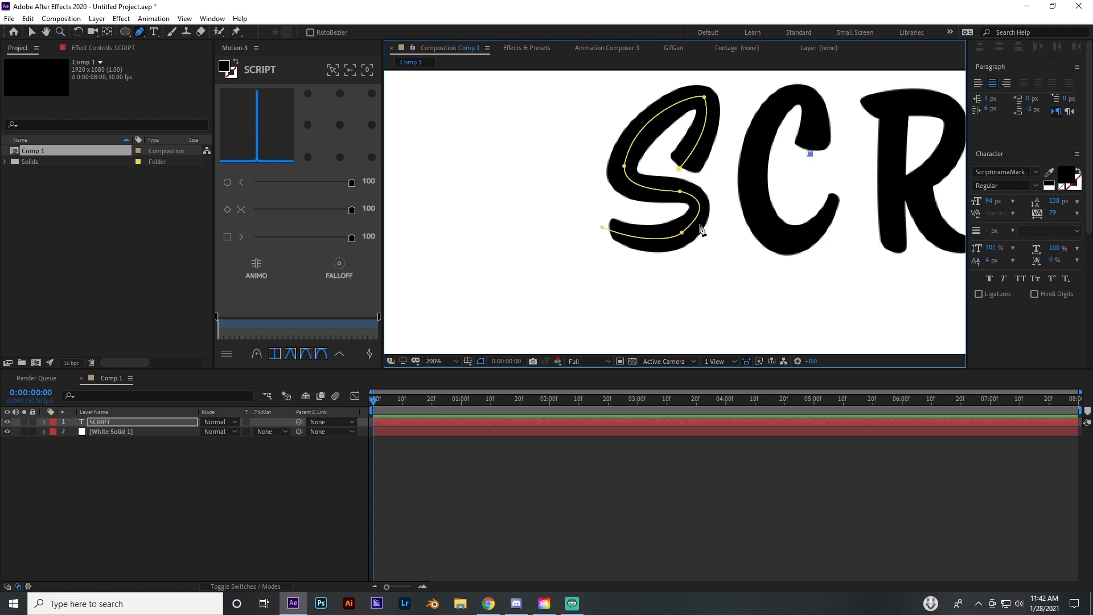
pyautogui.moveTo(828, 162); pyautogui.dragTo(676, 226)
pyautogui.scroll(1, 694, 183)
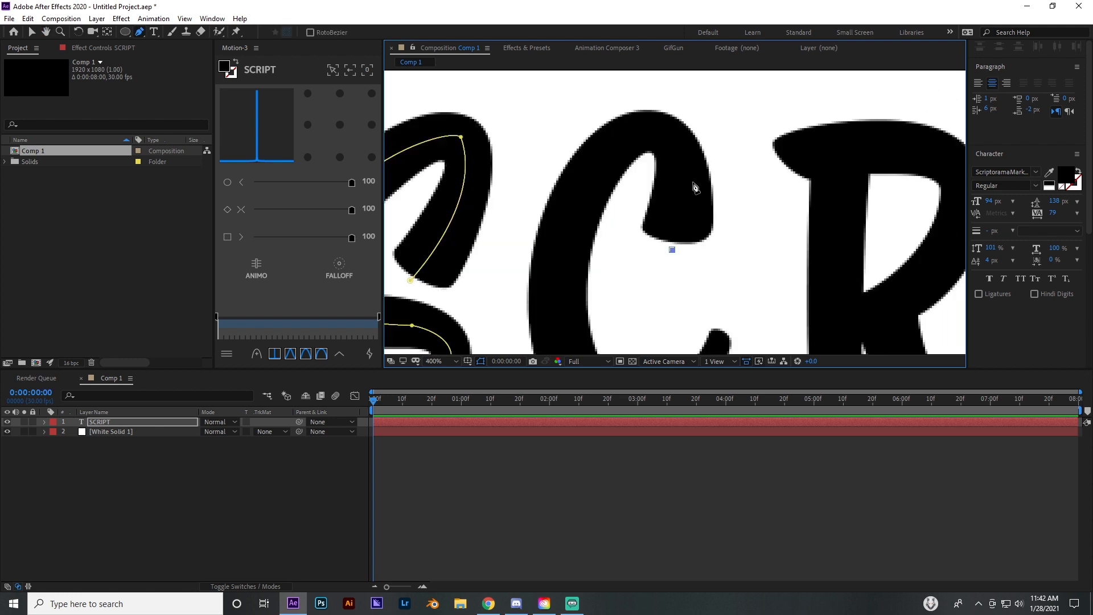
pyautogui.moveTo(653, 127); pyautogui.dragTo(598, 92)
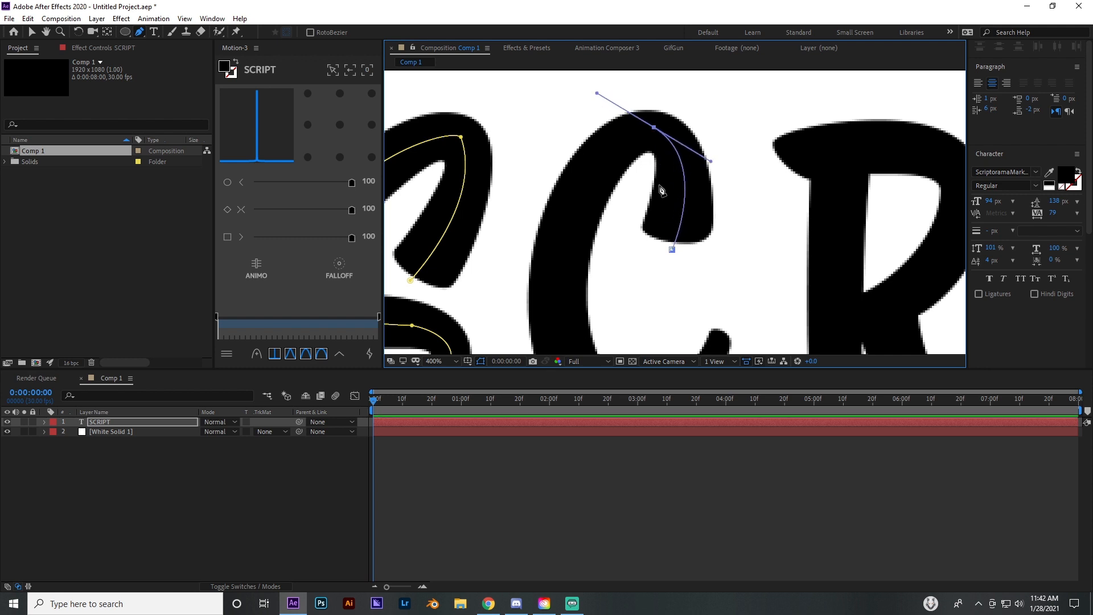
# - Shorten the outgoing handle at the C's top and add a curved point on the upper part of its left stroke
pyautogui.scroll(-1, 638, 221)
pyautogui.scroll(-1, 639, 224)
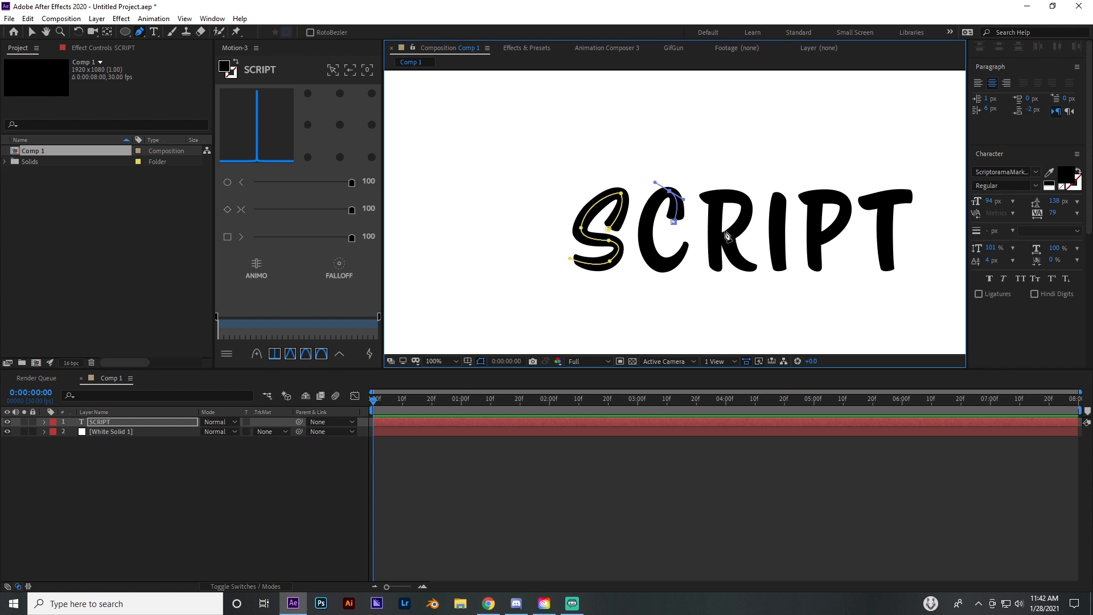
pyautogui.scroll(3, 689, 221)
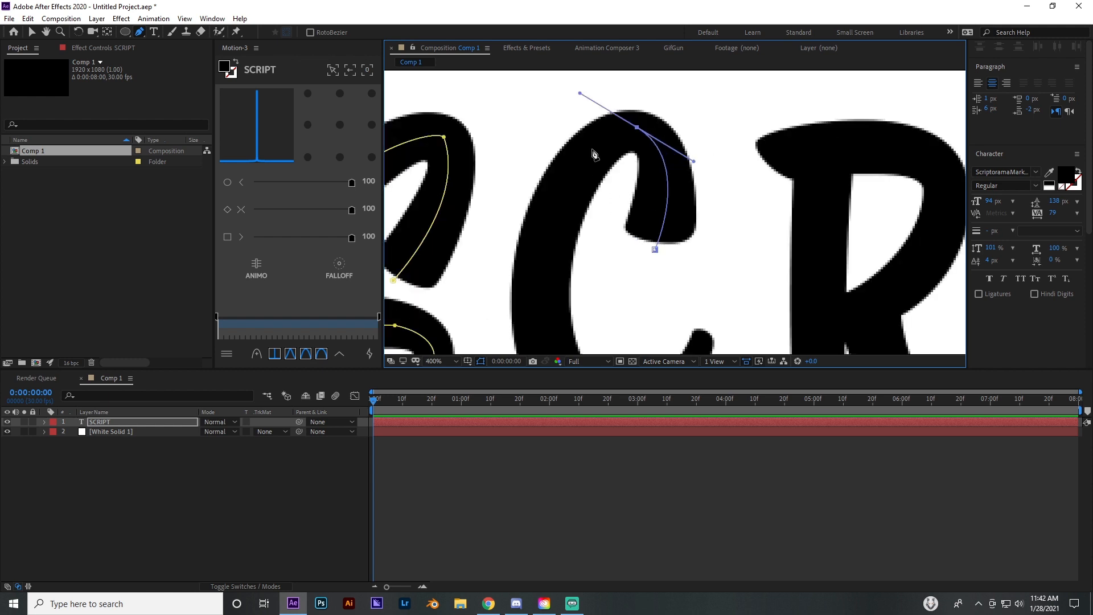
pyautogui.moveTo(580, 93); pyautogui.dragTo(613, 131)
pyautogui.scroll(-2, 672, 205)
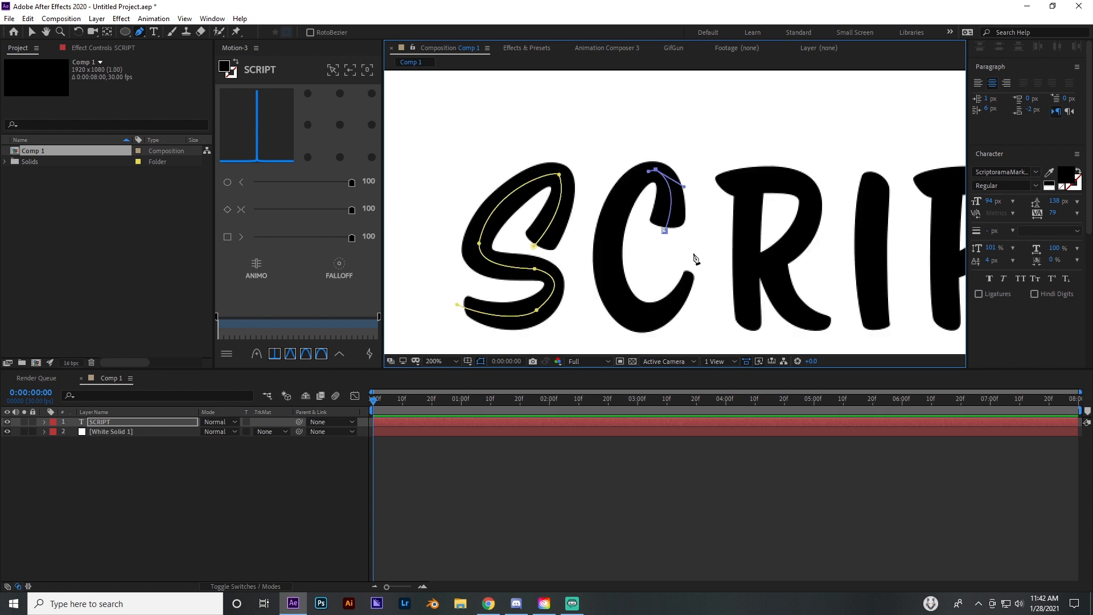
pyautogui.scroll(2, 650, 208)
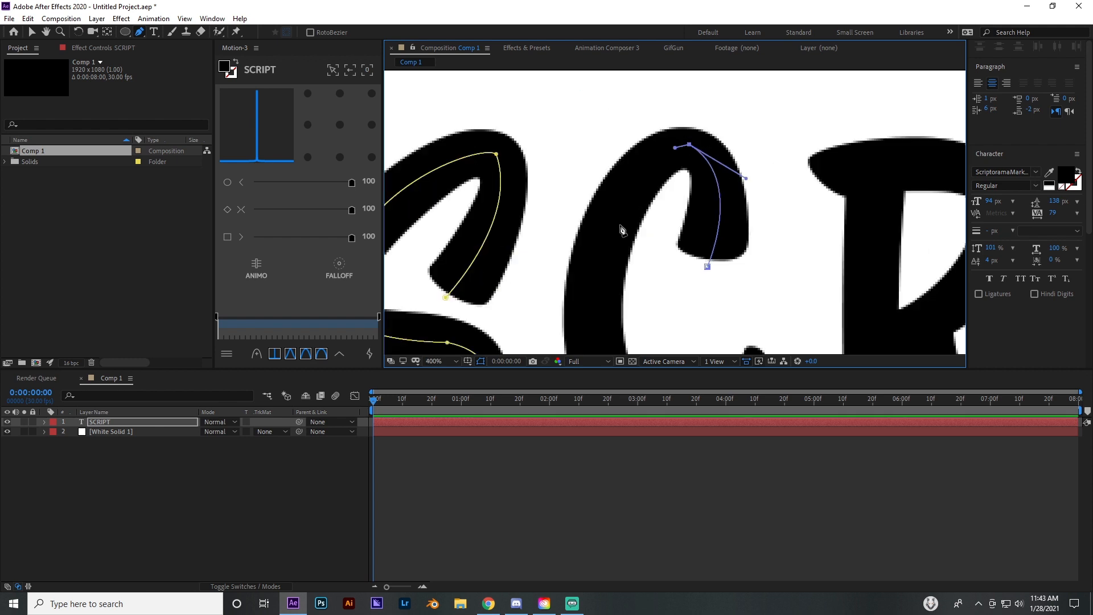
pyautogui.moveTo(606, 246); pyautogui.dragTo(601, 310)
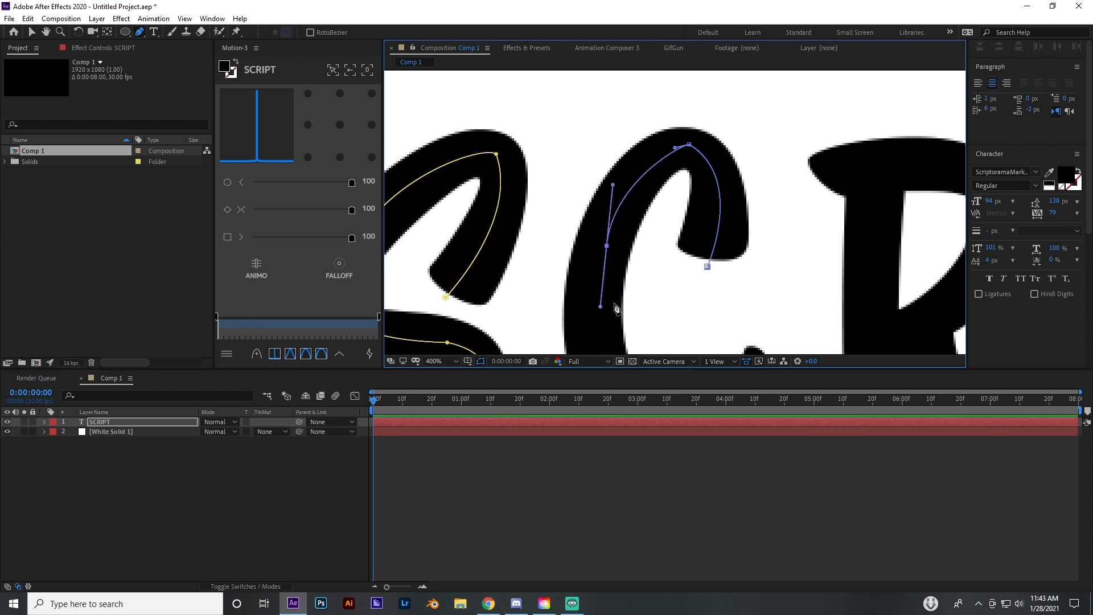
# - Finish the C mask path around the bottom curve to just beyond the lower tip, and reselect the SCRIPT layer
pyautogui.moveTo(637, 268); pyautogui.dragTo(573, 149)
pyautogui.click(597, 320)
pyautogui.moveTo(606, 324); pyautogui.dragTo(650, 327)
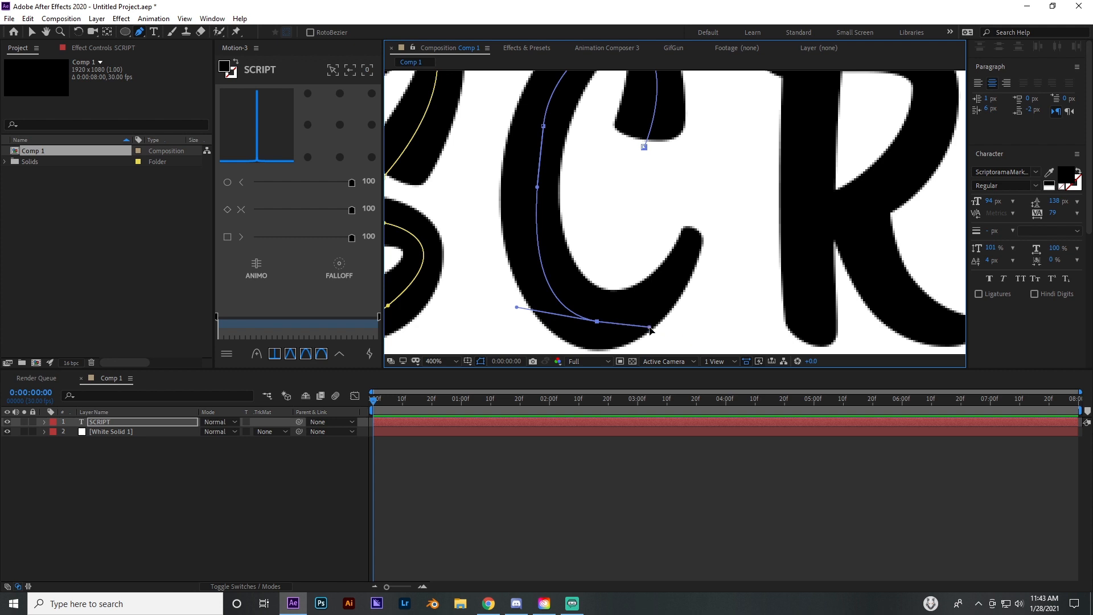
pyautogui.moveTo(698, 219); pyautogui.dragTo(675, 265)
pyautogui.click(602, 431)
pyautogui.click(608, 422)
pyautogui.press(',')
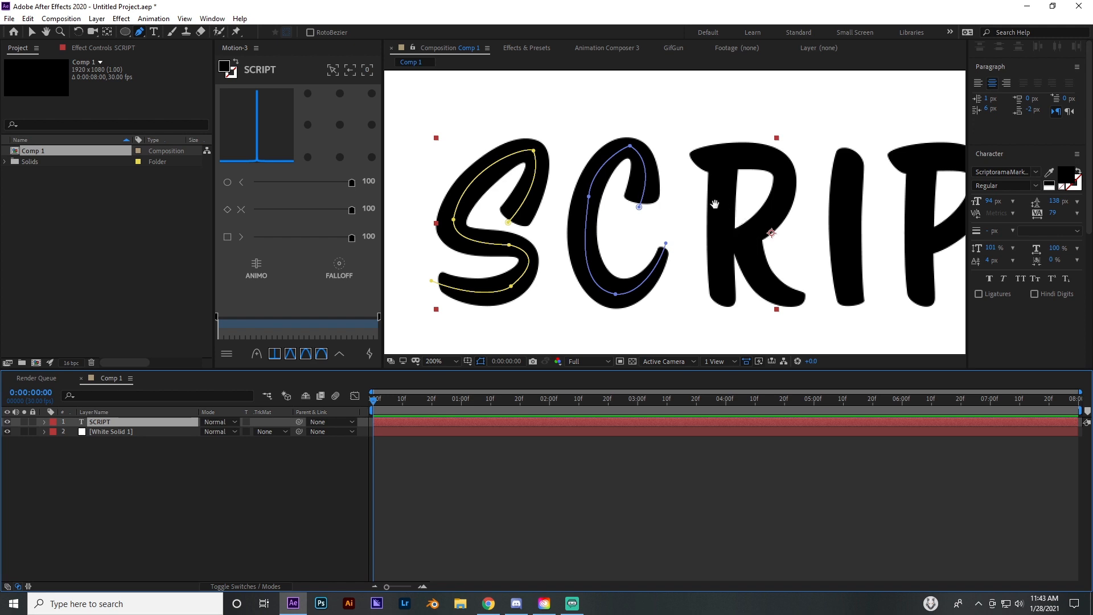
# - Draw a straight vertical mask path along the R's stem from just above to just below the letter, and reselect the SCRIPT layer
pyautogui.moveTo(714, 204); pyautogui.dragTo(648, 206)
pyautogui.press('.')
pyautogui.press(',')
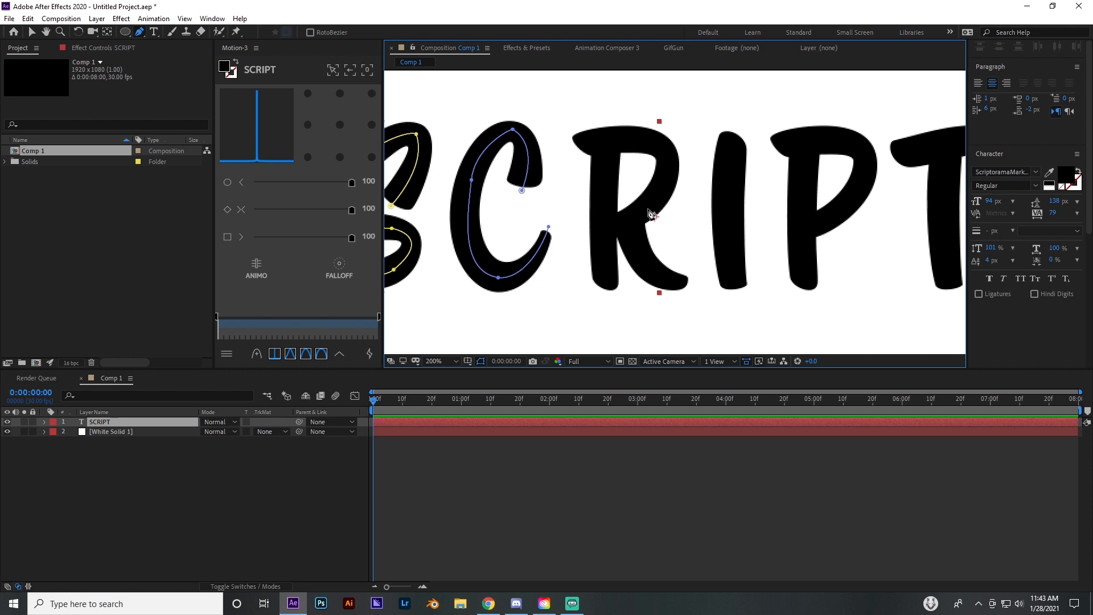
pyautogui.moveTo(647, 266); pyautogui.dragTo(719, 279)
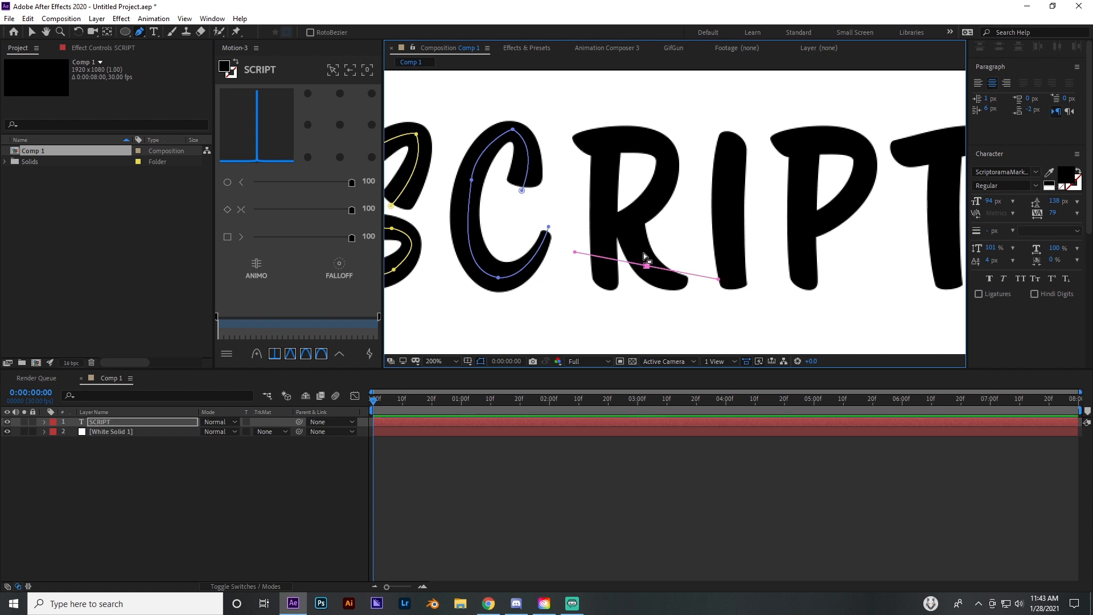
pyautogui.hotkey('ctrl', 'z')
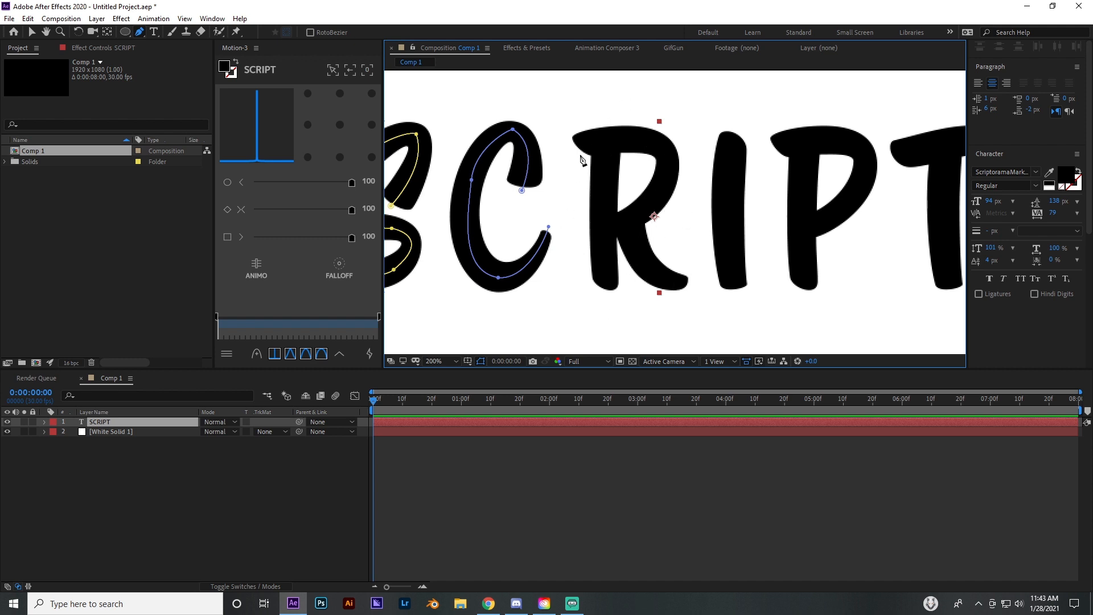
pyautogui.click(606, 123)
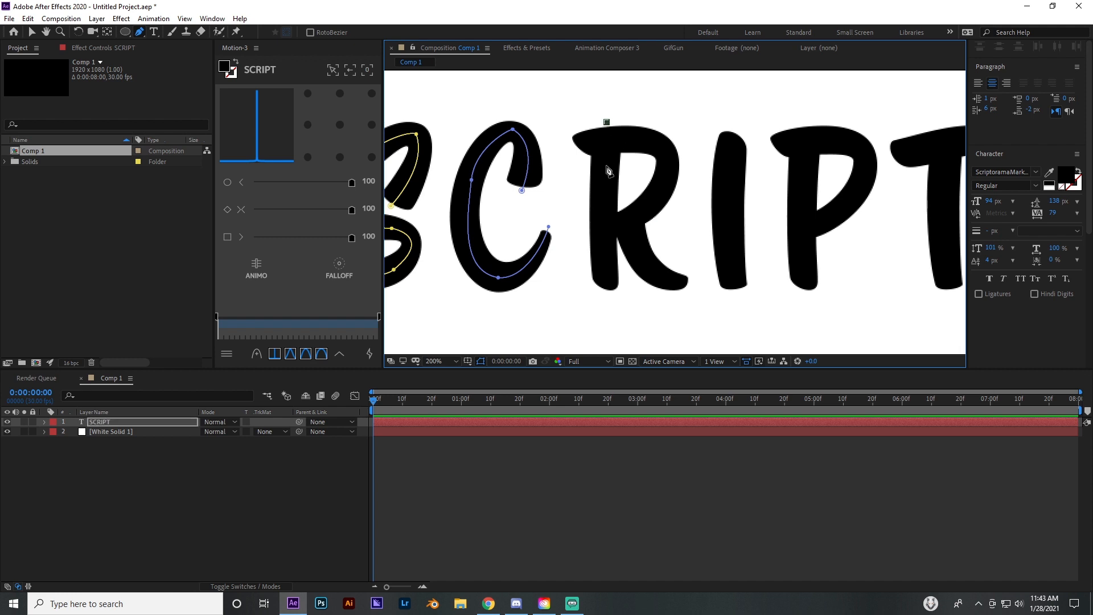
pyautogui.click(607, 294)
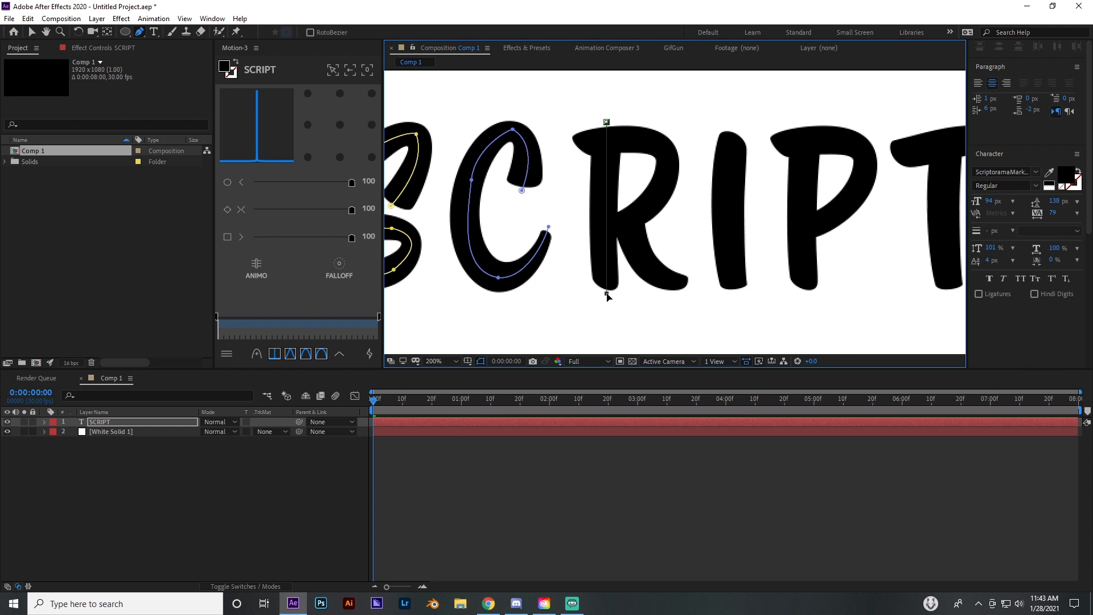
pyautogui.click(524, 433)
pyautogui.click(532, 419)
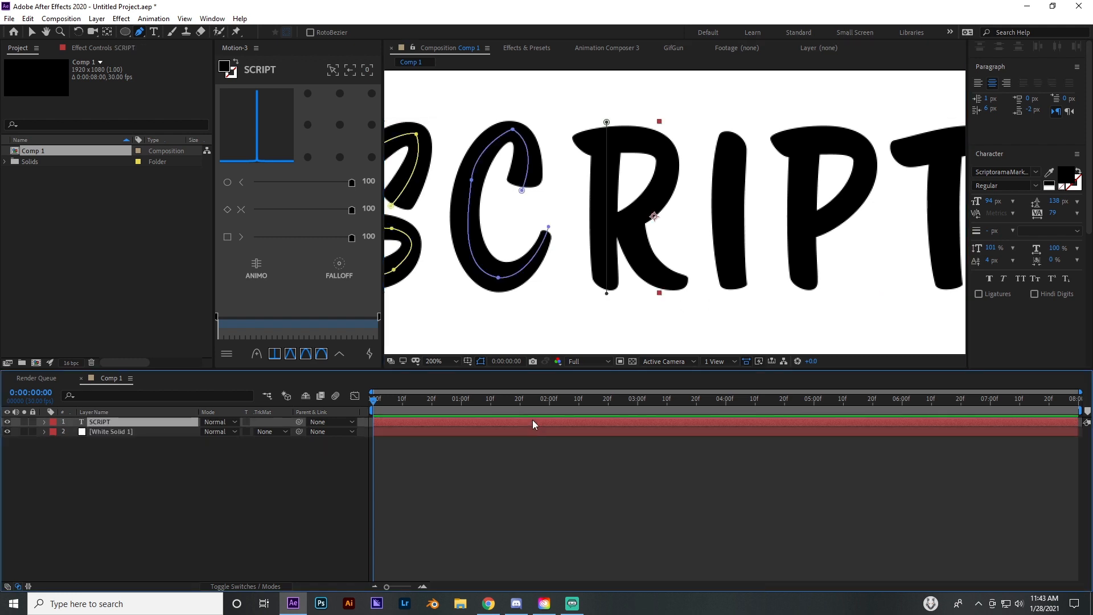
# - Draw a curved mask path from the R's upper-left tip around its bowl, into the stem and down its leg, and reselect the SCRIPT layer
pyautogui.click(573, 147)
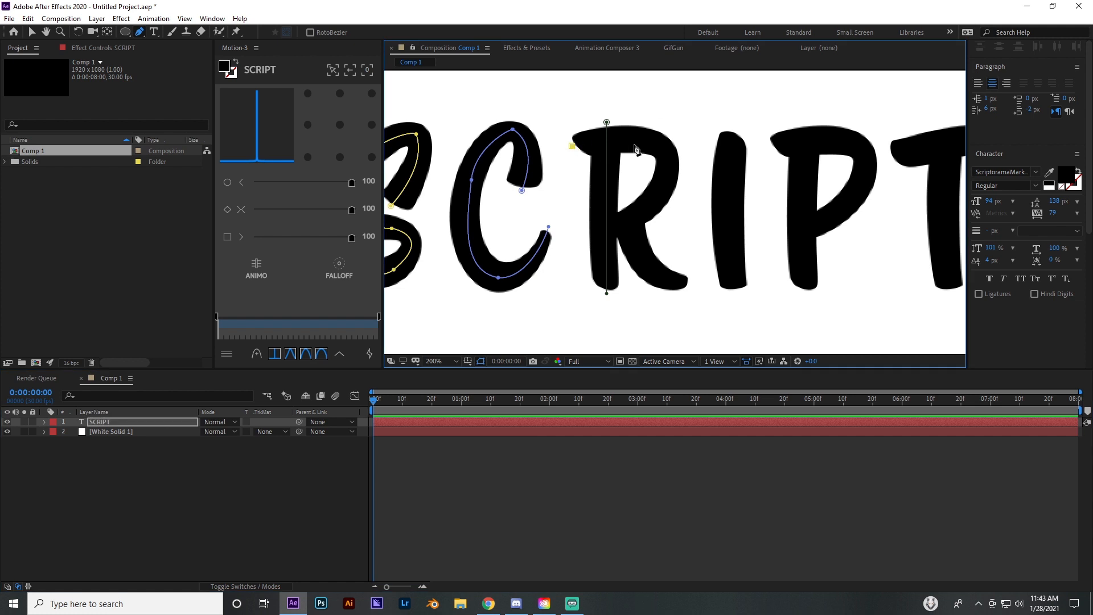
pyautogui.moveTo(667, 168)
pyautogui.mouseDown()
pyautogui.moveTo(673, 225)
pyautogui.moveTo(666, 189)
pyautogui.mouseUp()
pyautogui.moveTo(619, 224); pyautogui.dragTo(598, 227)
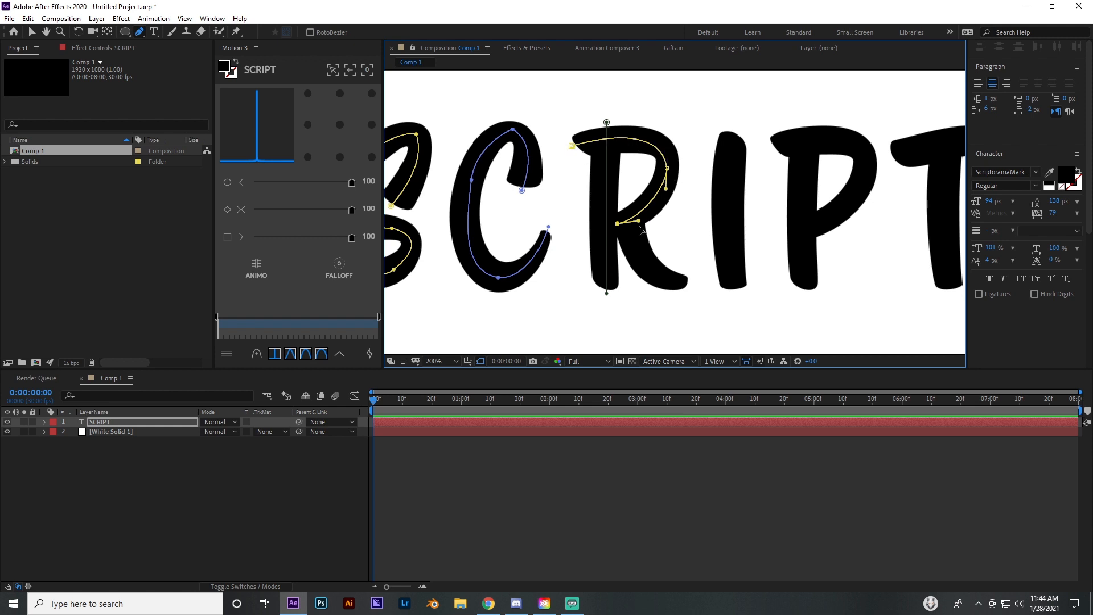
pyautogui.moveTo(686, 284); pyautogui.dragTo(622, 293)
pyautogui.click(569, 431)
pyautogui.click(569, 422)
# - Draw a vertical mask path along the I from its top to its bottom, and reselect the SCRIPT layer
pyautogui.click(616, 125)
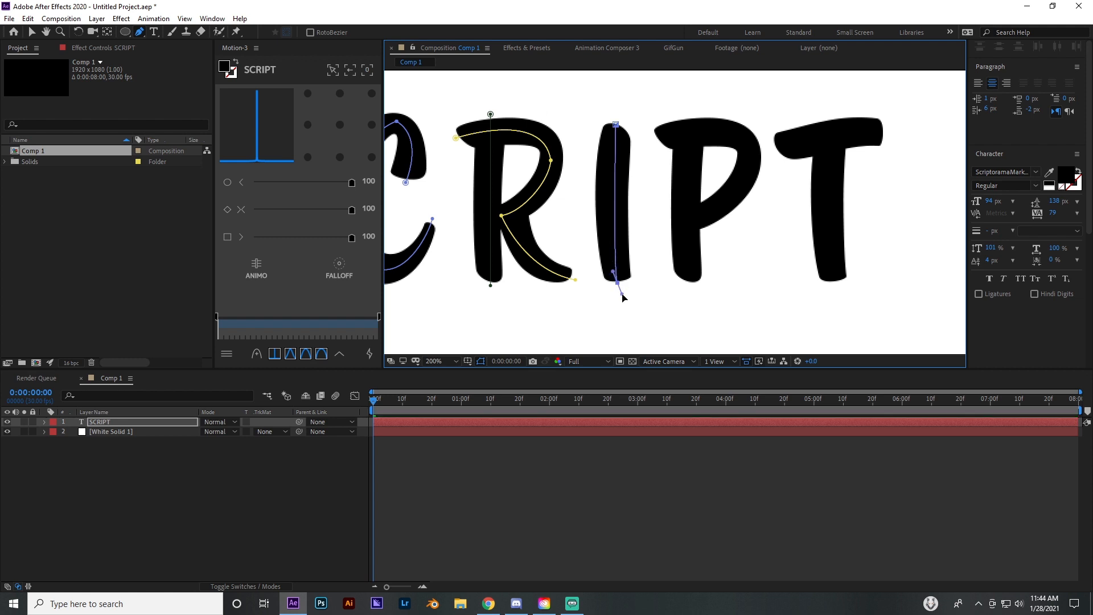
pyautogui.click(616, 124)
pyautogui.hotkey('ctrl', 'z')
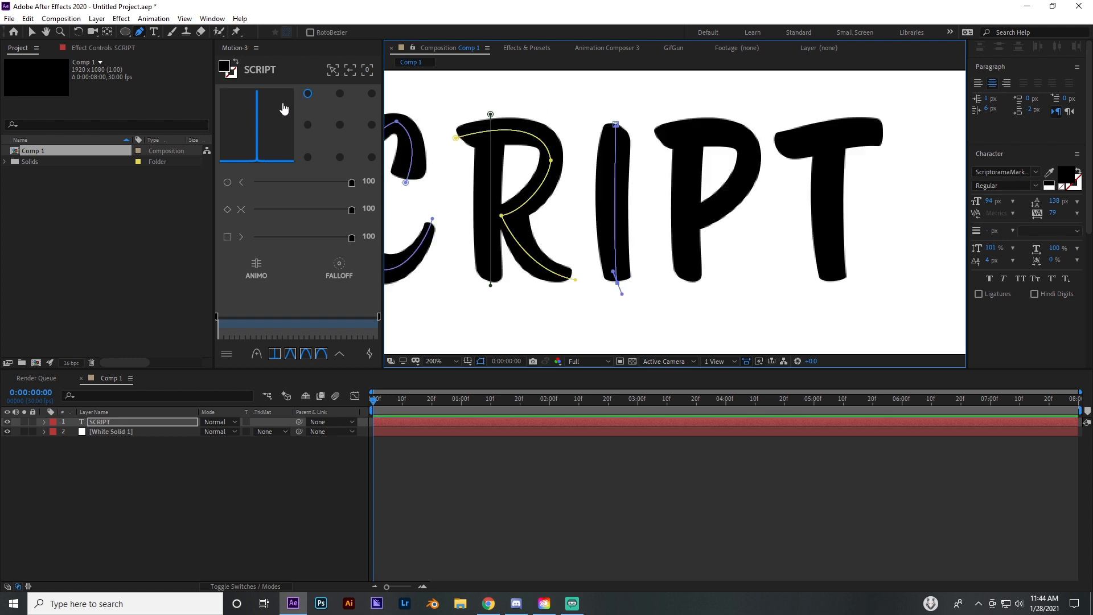
pyautogui.click(421, 432)
pyautogui.keyDown('shift'); pyautogui.click(422, 424); pyautogui.keyUp('shift')
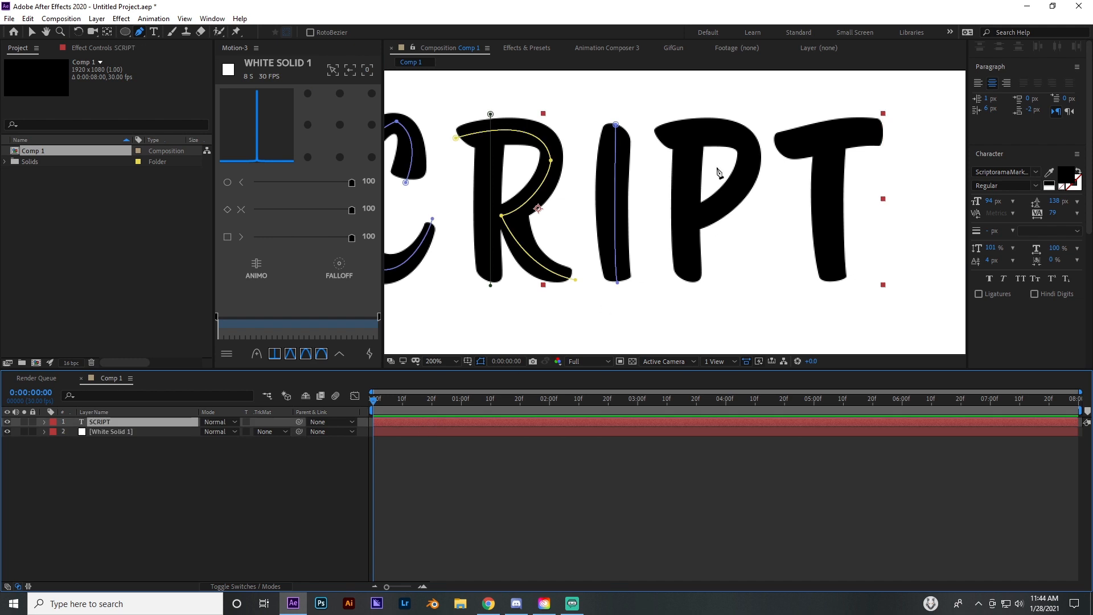
# - Draw a straight vertical mask path along the P's stem from top to bottom, and reselect the SCRIPT layer
pyautogui.click(686, 120)
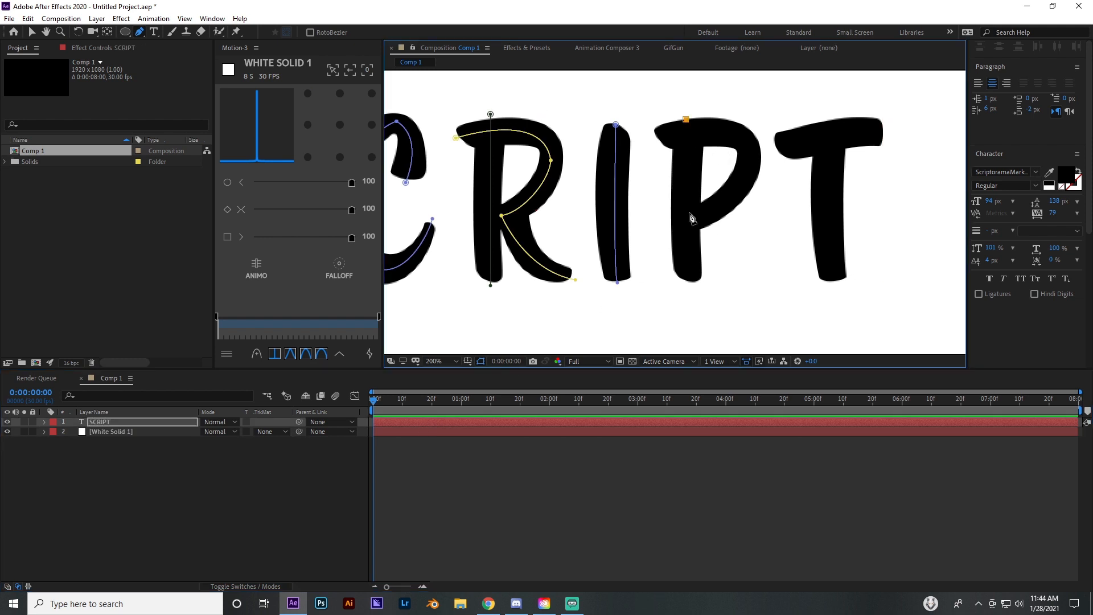
pyautogui.click(689, 281)
pyautogui.click(625, 421)
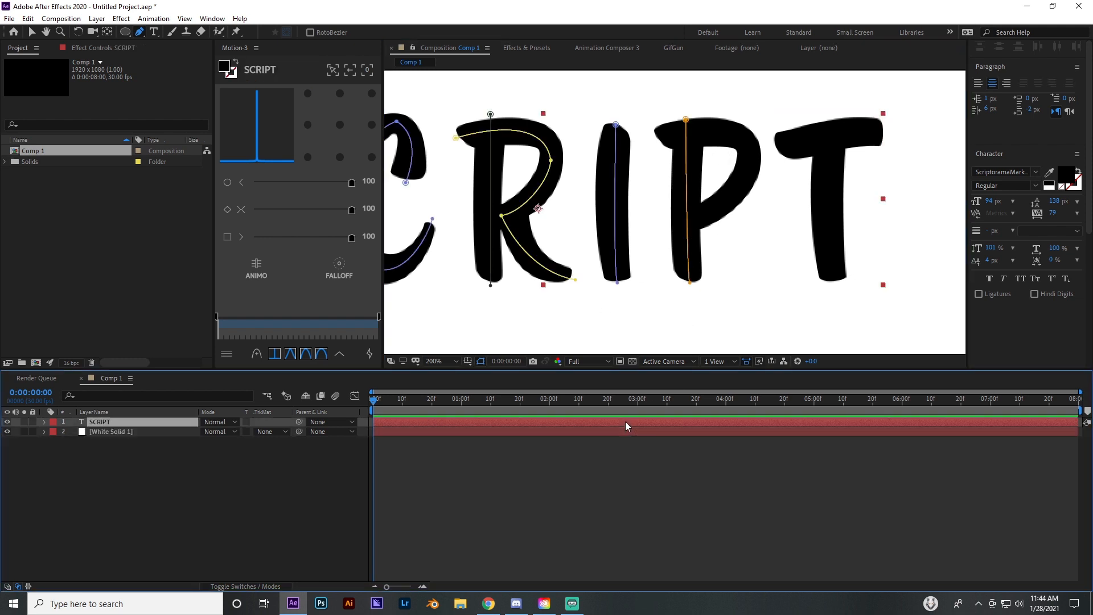
# - Draw a curved mask path from the P's upper-left tip around its bowl back to the stem, and reselect the SCRIPT layer
pyautogui.click(656, 141)
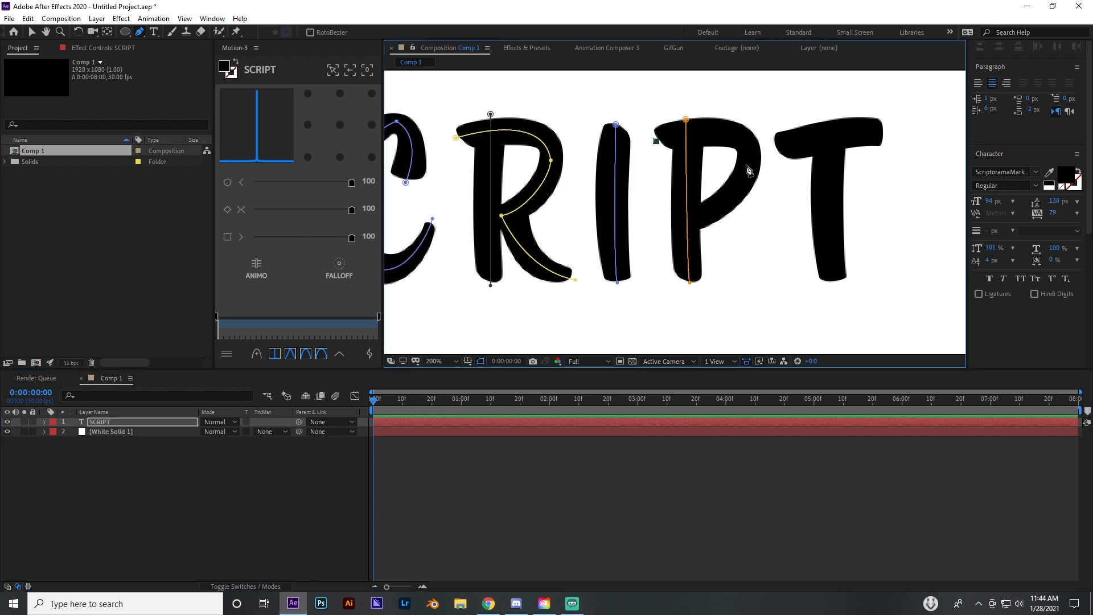
pyautogui.moveTo(745, 172); pyautogui.dragTo(734, 211)
pyautogui.click(654, 428)
pyautogui.click(653, 422)
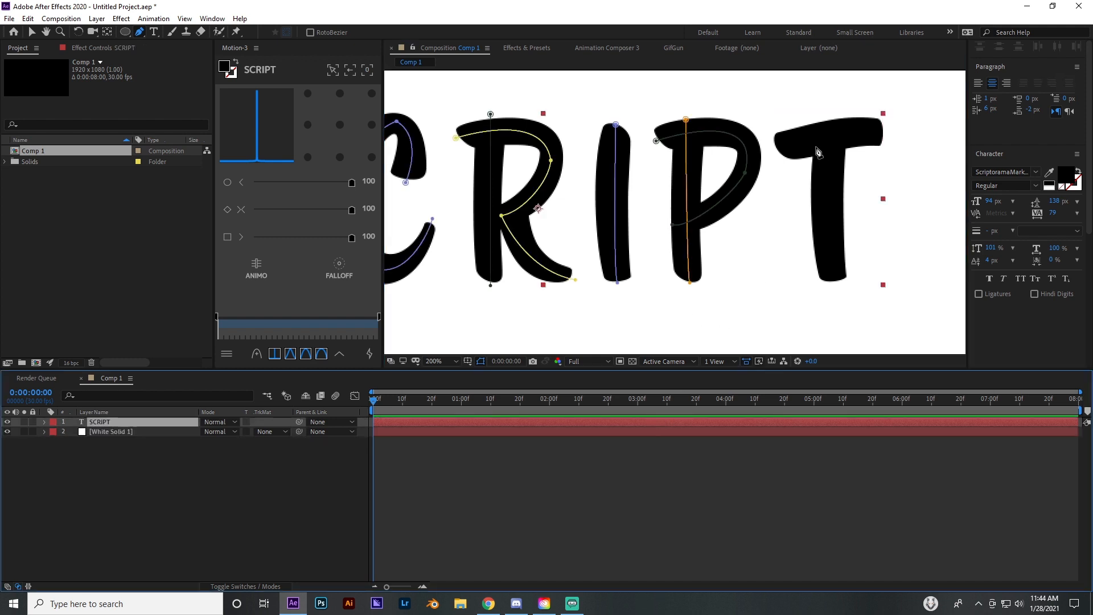
# - Draw a slightly curved mask path down the T's stem from just above to just below the letter, and reselect the SCRIPT layer
pyautogui.click(833, 112)
pyautogui.moveTo(837, 292); pyautogui.dragTo(854, 310)
pyautogui.click(763, 432)
pyautogui.click(765, 422)
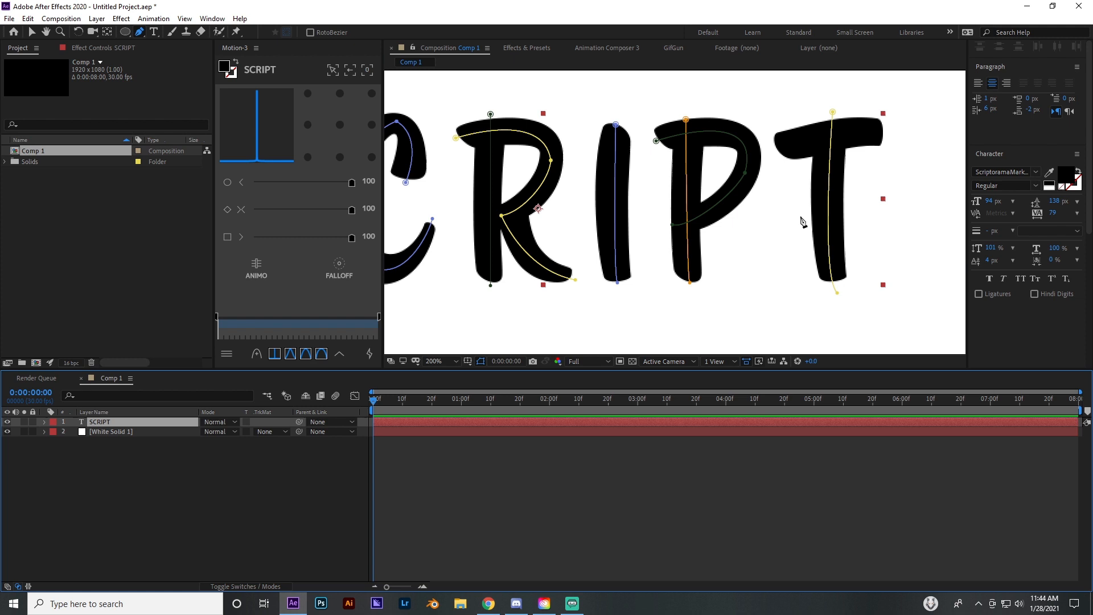
# - Draw a mask path along the T's crossbar from its left tip to just beyond its right end
pyautogui.click(771, 149)
pyautogui.moveTo(884, 129); pyautogui.dragTo(909, 134)
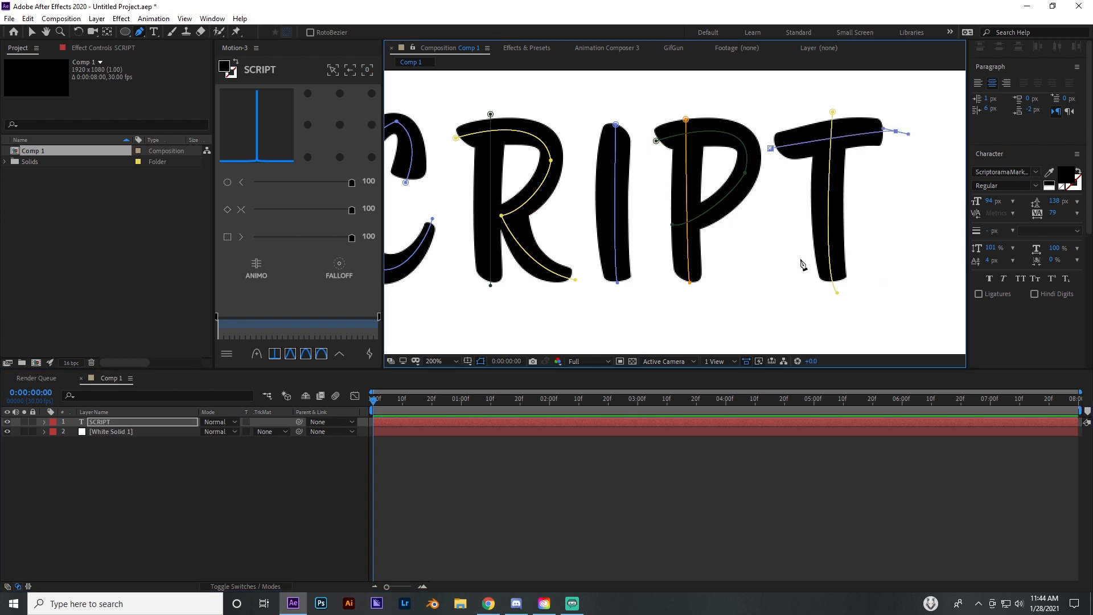
pyautogui.scroll(-1, 692, 265)
pyautogui.scroll(-3, 581, 210)
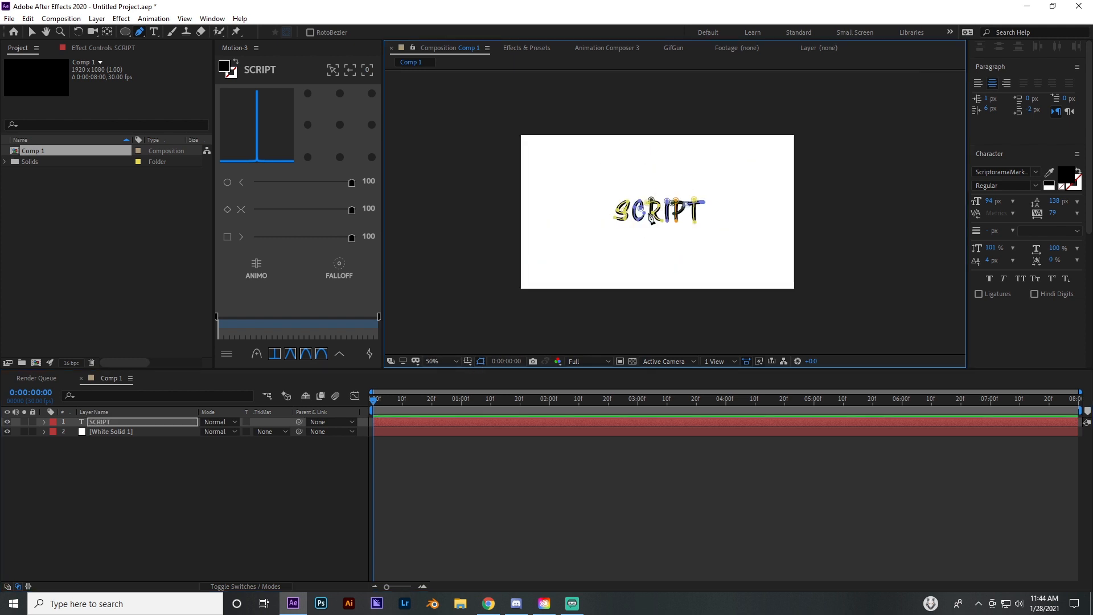
pyautogui.scroll(4, 649, 213)
pyautogui.moveTo(812, 256); pyautogui.dragTo(625, 254)
# - List the SCRIPT layer's masks, examine the paths across all the letters, and collapse the layer again
pyautogui.click(459, 422)
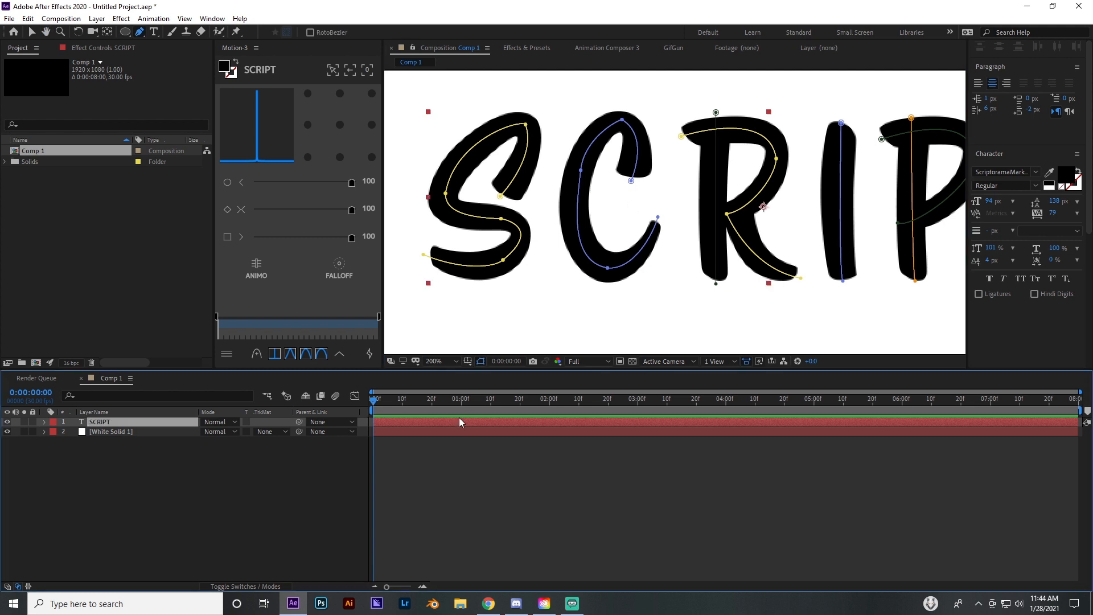
pyautogui.press('m')
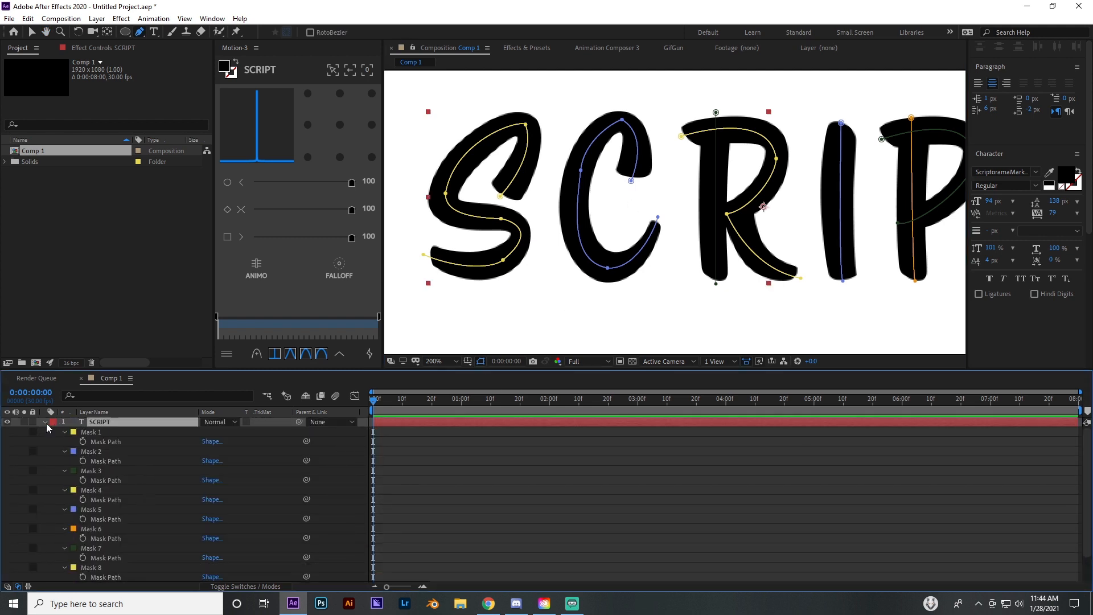
pyautogui.moveTo(105, 452); pyautogui.dragTo(142, 449)
pyautogui.scroll(-2, 662, 215)
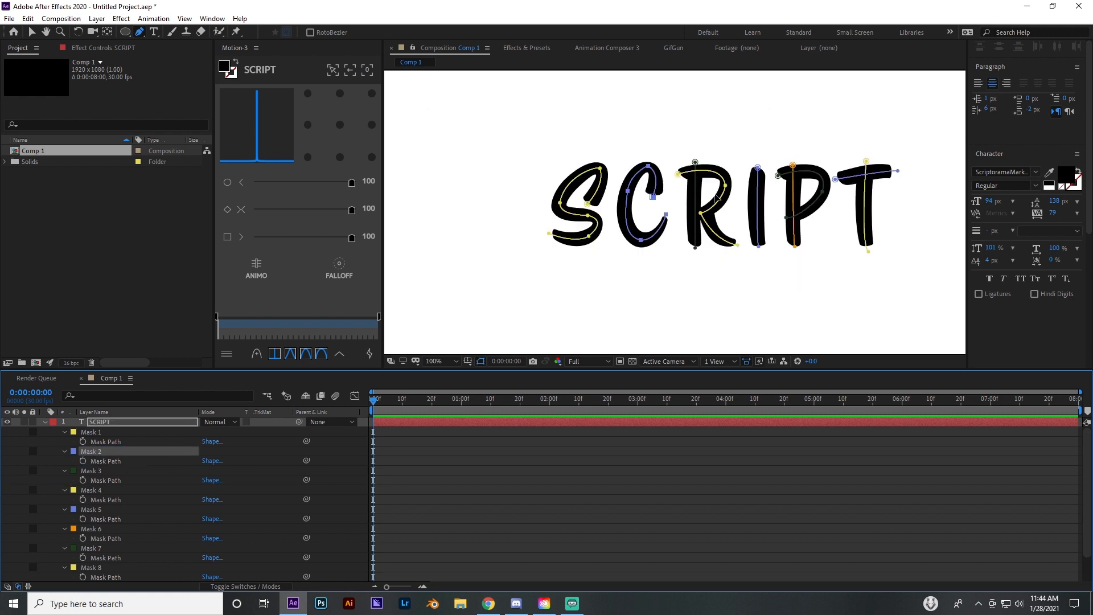
pyautogui.scroll(1, 751, 204)
pyautogui.moveTo(752, 205); pyautogui.dragTo(713, 209)
pyautogui.scroll(-3, 697, 226)
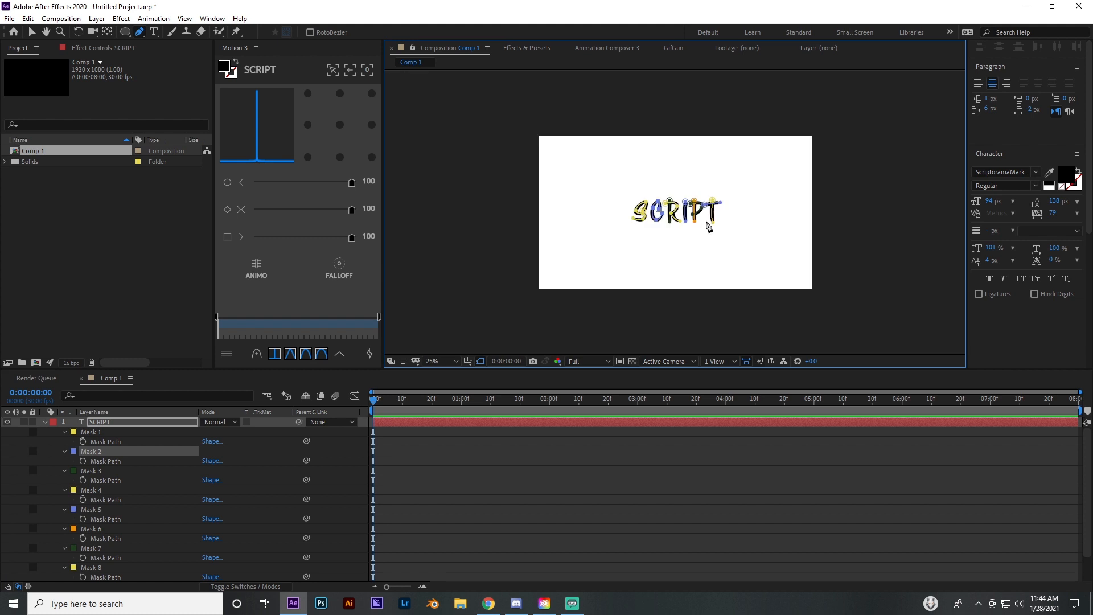
pyautogui.scroll(3, 705, 225)
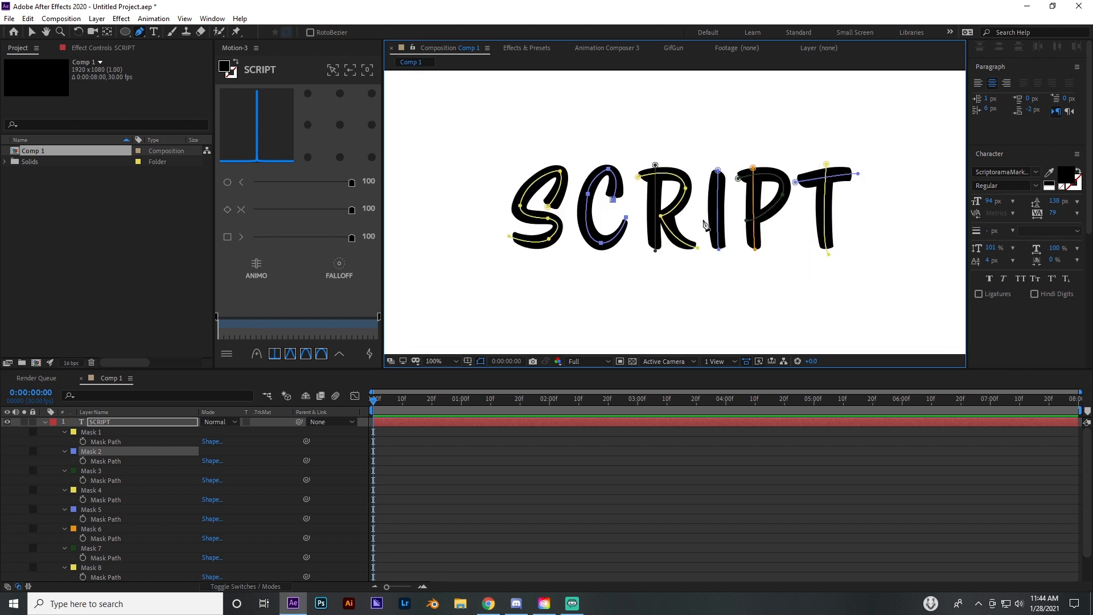
pyautogui.click(44, 422)
# - Apply the Stroke effect to the SCRIPT layer and deselect the layer
pyautogui.click(141, 421)
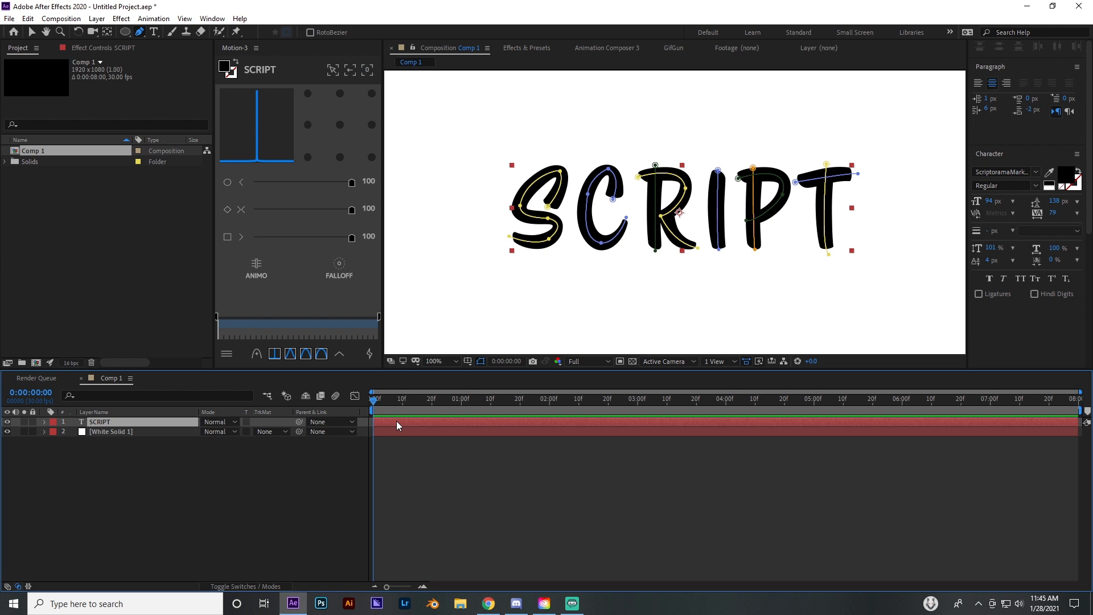
pyautogui.hotkey('ctrl', 'space')
pyautogui.write('str')
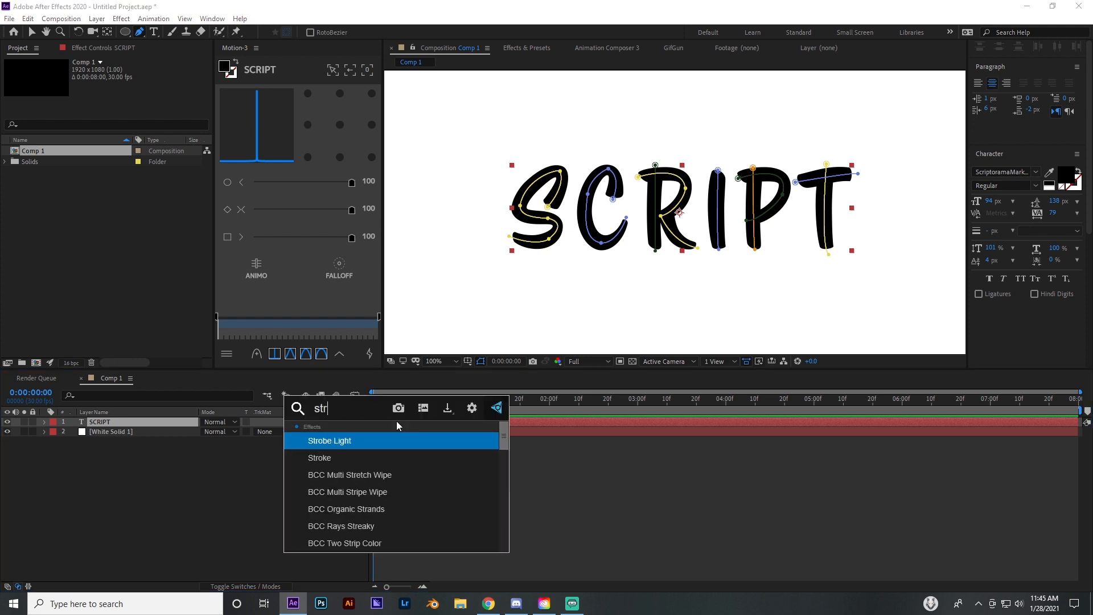
pyautogui.write('ok')
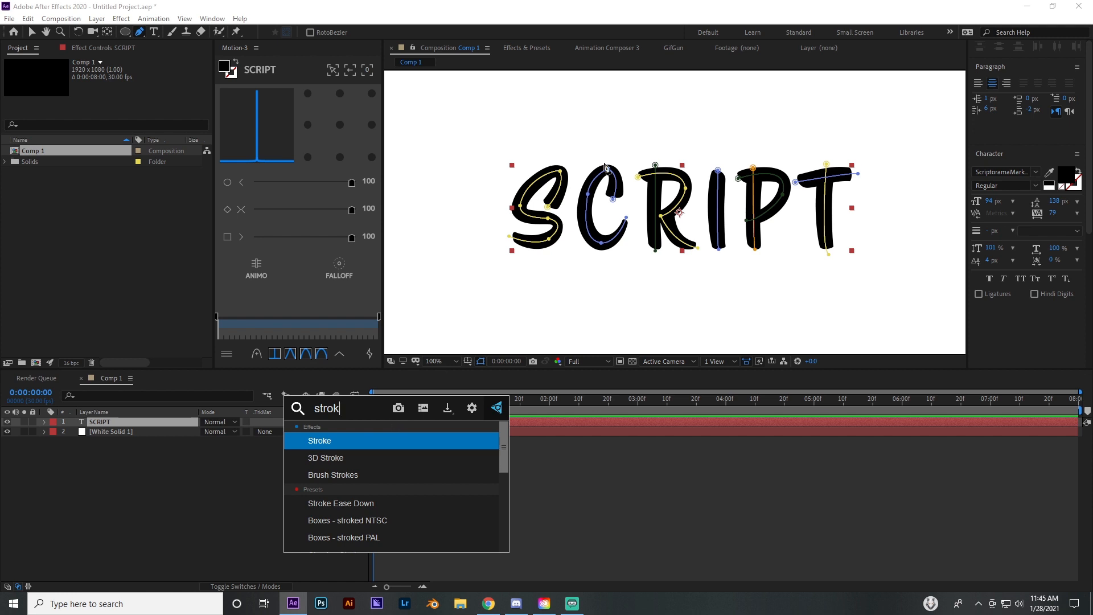
pyautogui.click(356, 442)
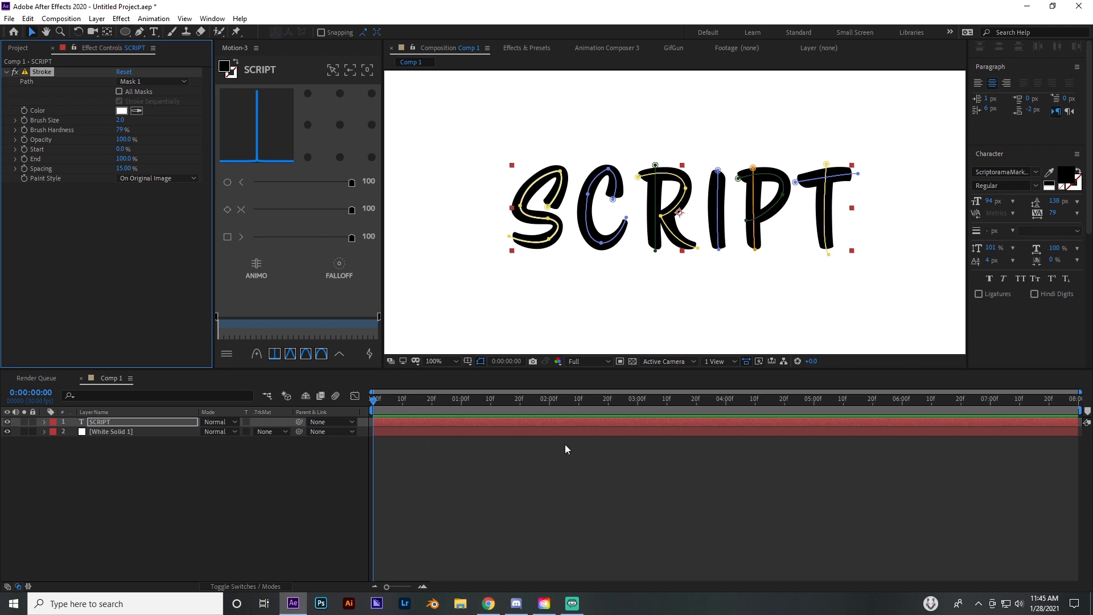
pyautogui.click(589, 483)
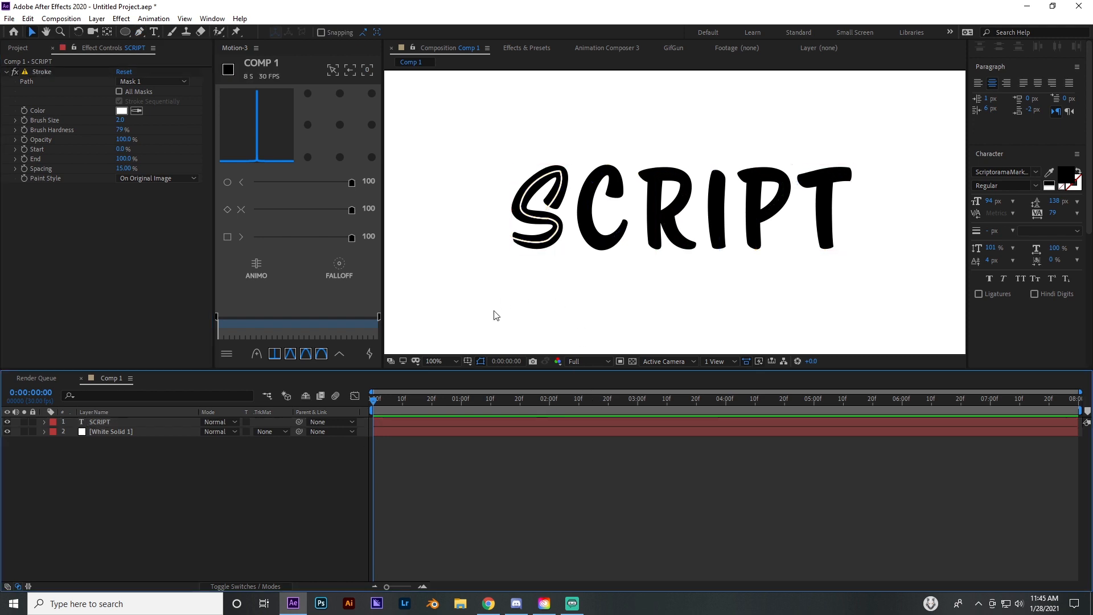
# - Set the Stroke effect's paint style to Reveal Original Image and move the current time to 0:00:00:21
pyautogui.click(151, 178)
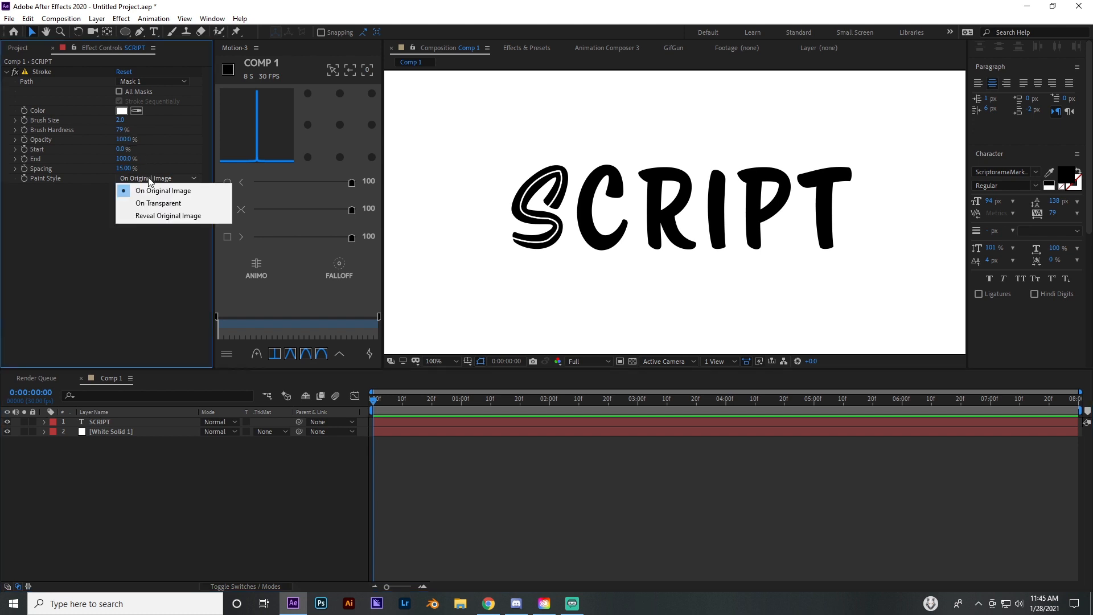
pyautogui.click(185, 216)
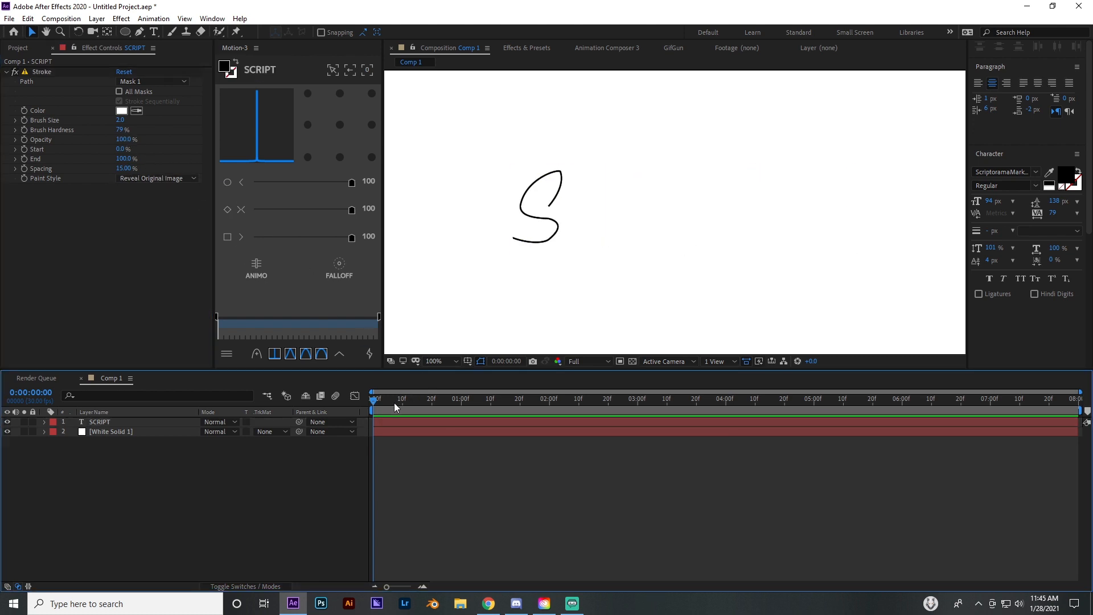
pyautogui.moveTo(394, 402); pyautogui.dragTo(435, 394)
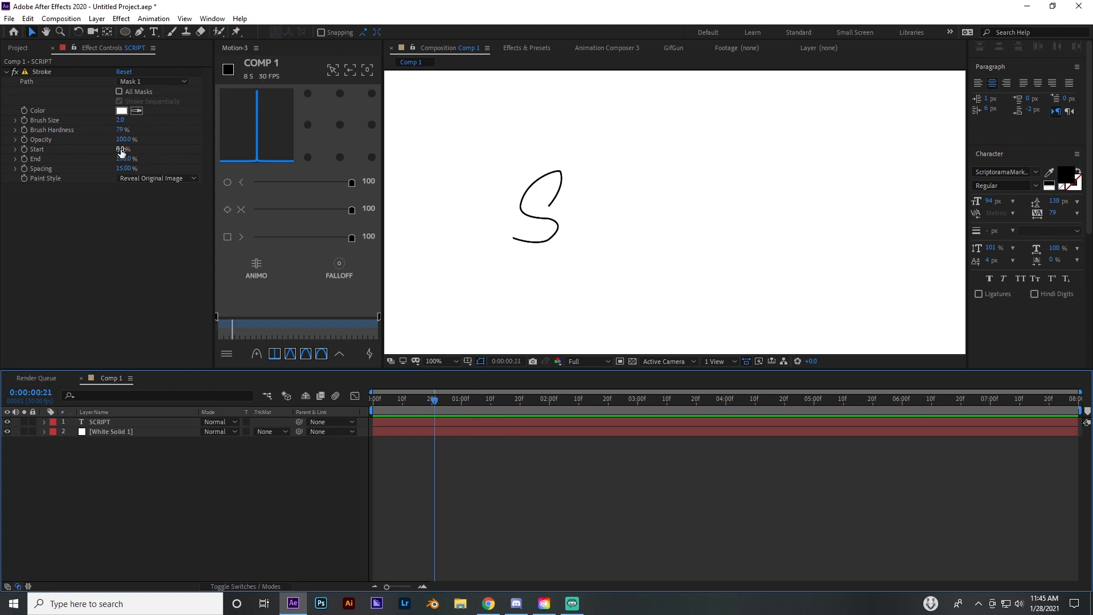
# - Try varying the Stroke effect's Start value on the S path, and clear the layer selection
pyautogui.moveTo(121, 149)
pyautogui.mouseDown()
pyautogui.moveTo(208, 151)
pyautogui.moveTo(121, 150)
pyautogui.moveTo(109, 162)
pyautogui.moveTo(53, 166)
pyautogui.moveTo(293, 173)
pyautogui.moveTo(270, 183)
pyautogui.moveTo(92, 179)
pyautogui.moveTo(282, 180)
pyautogui.mouseUp()
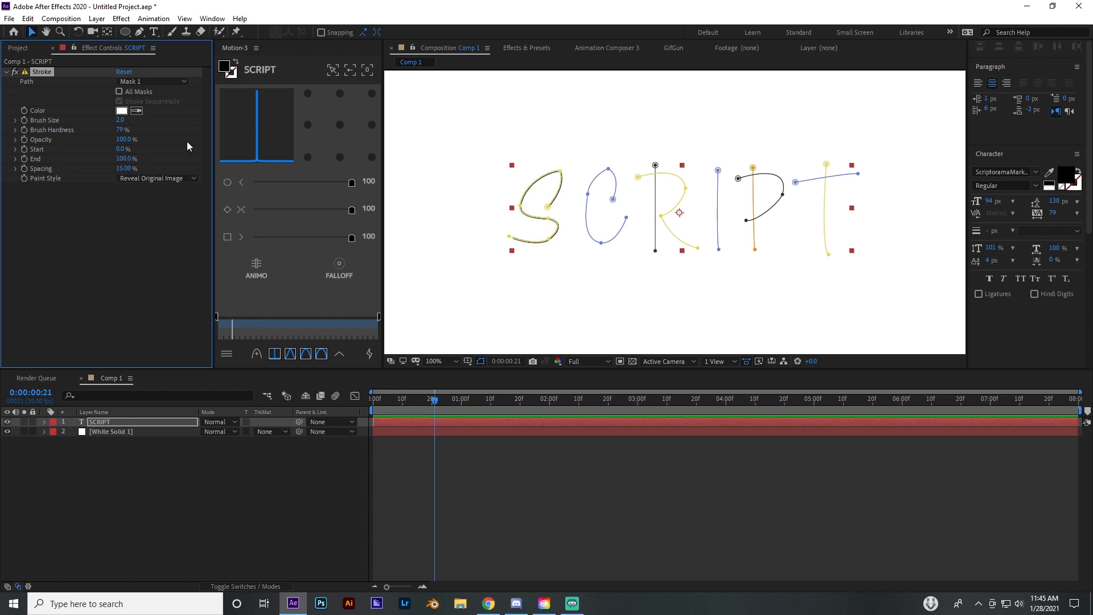
pyautogui.click(168, 237)
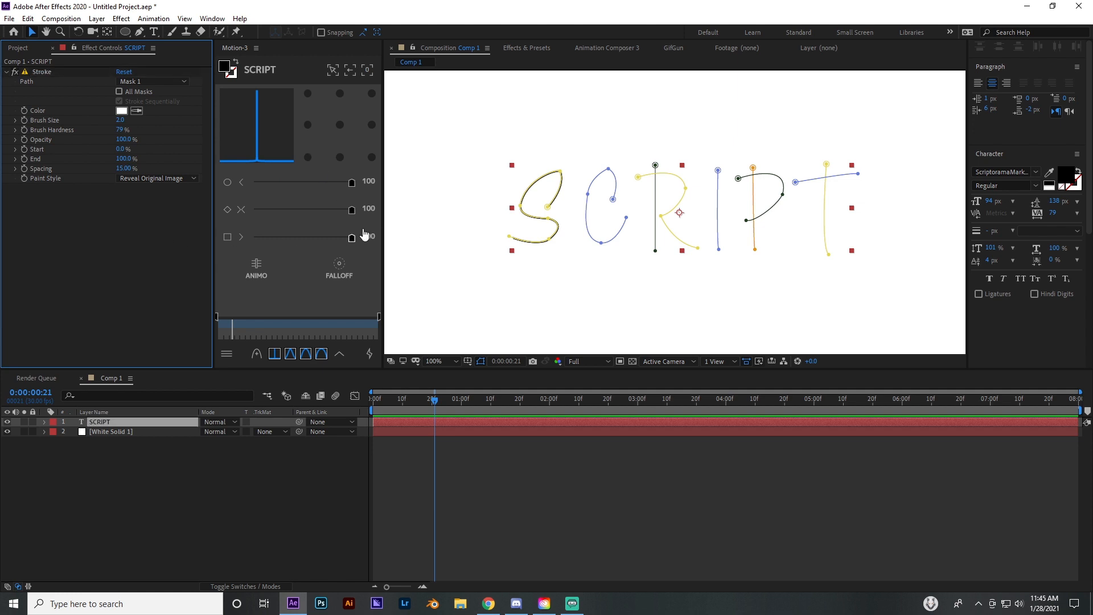
pyautogui.click(577, 460)
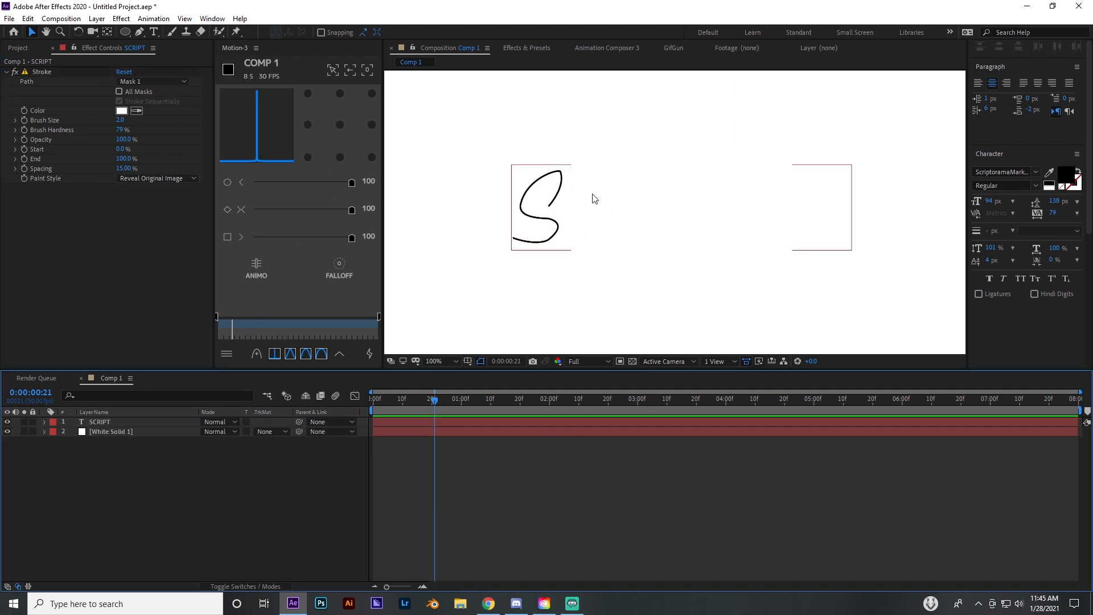
pyautogui.click(132, 82)
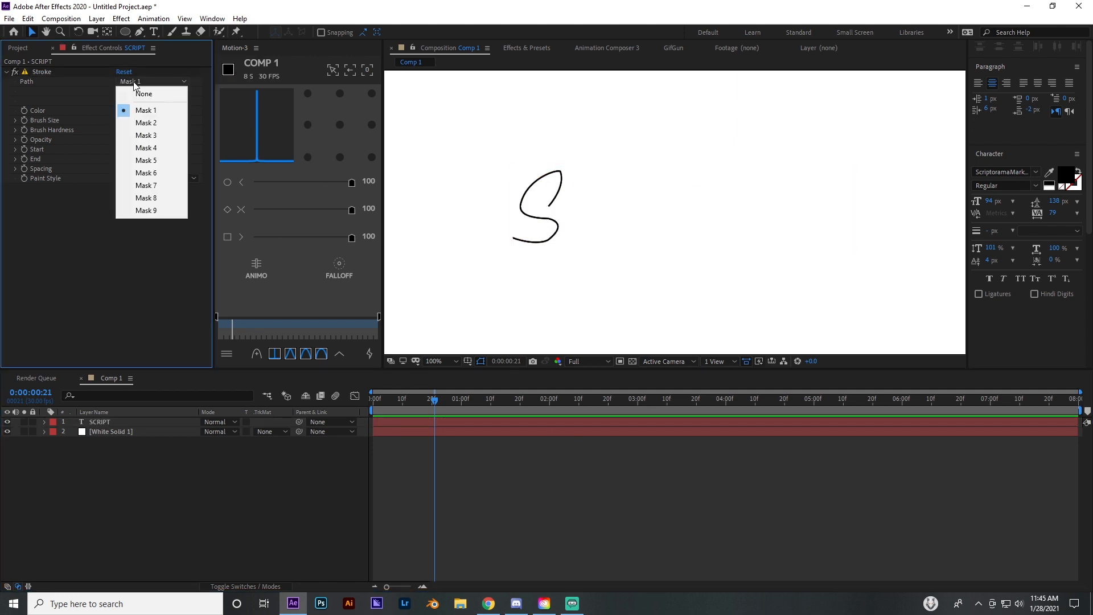
pyautogui.click(94, 96)
pyautogui.click(119, 93)
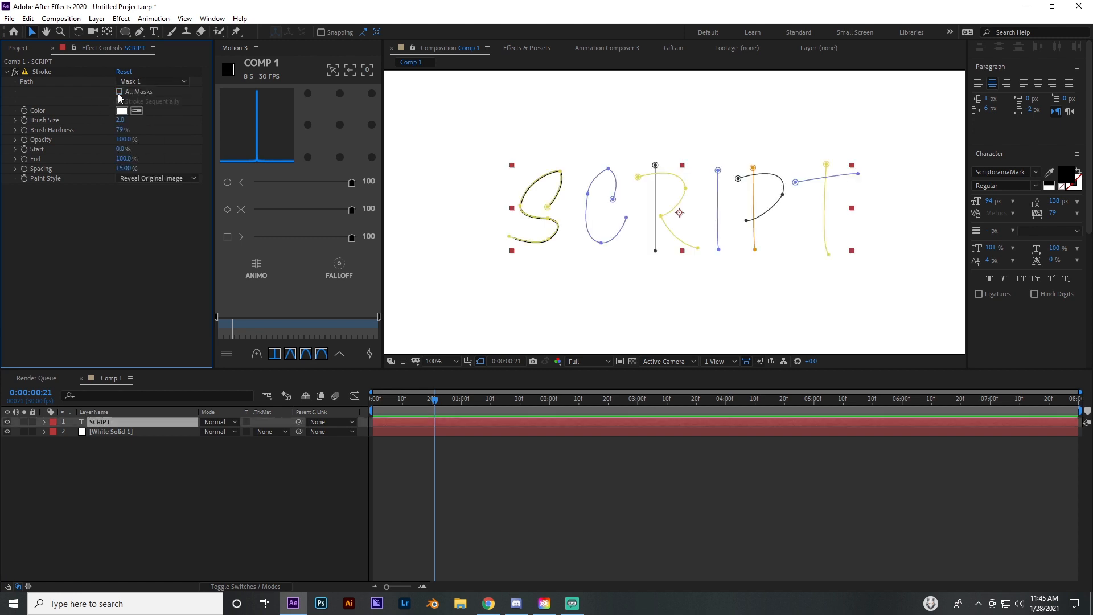
pyautogui.click(499, 497)
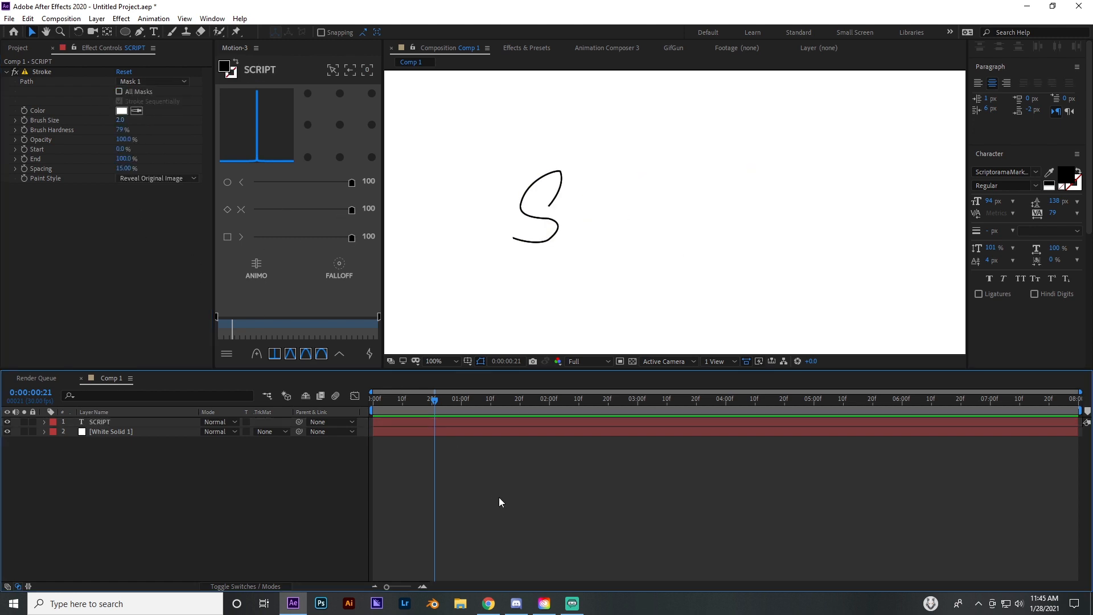
# - Turn on All Masks for the Stroke effect, check the strokes without the mask overlays, and reselect the SCRIPT layer
pyautogui.click(94, 156)
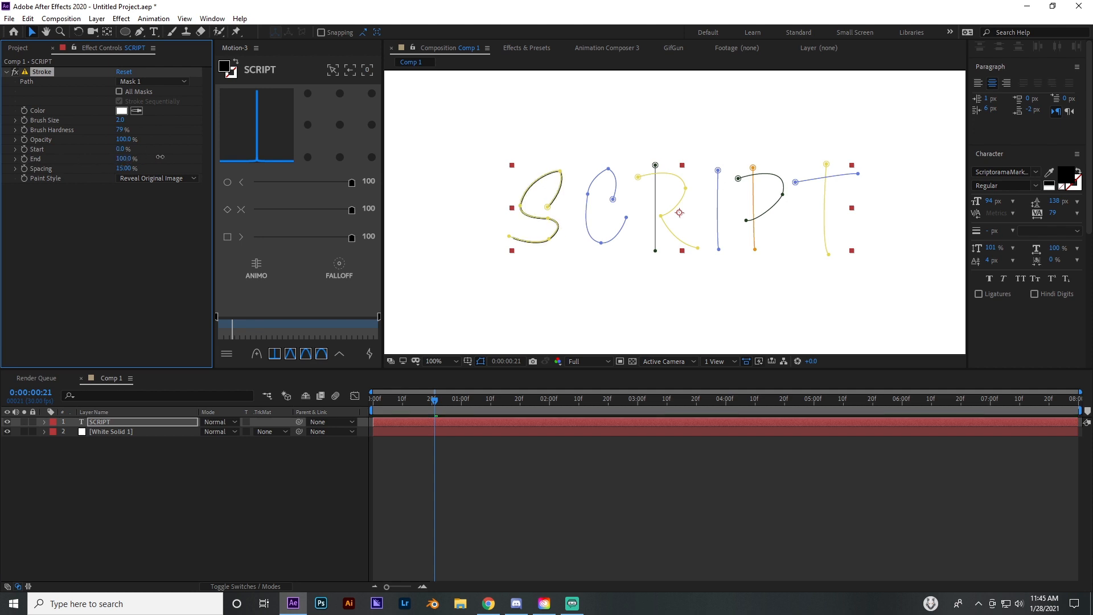
pyautogui.click(119, 91)
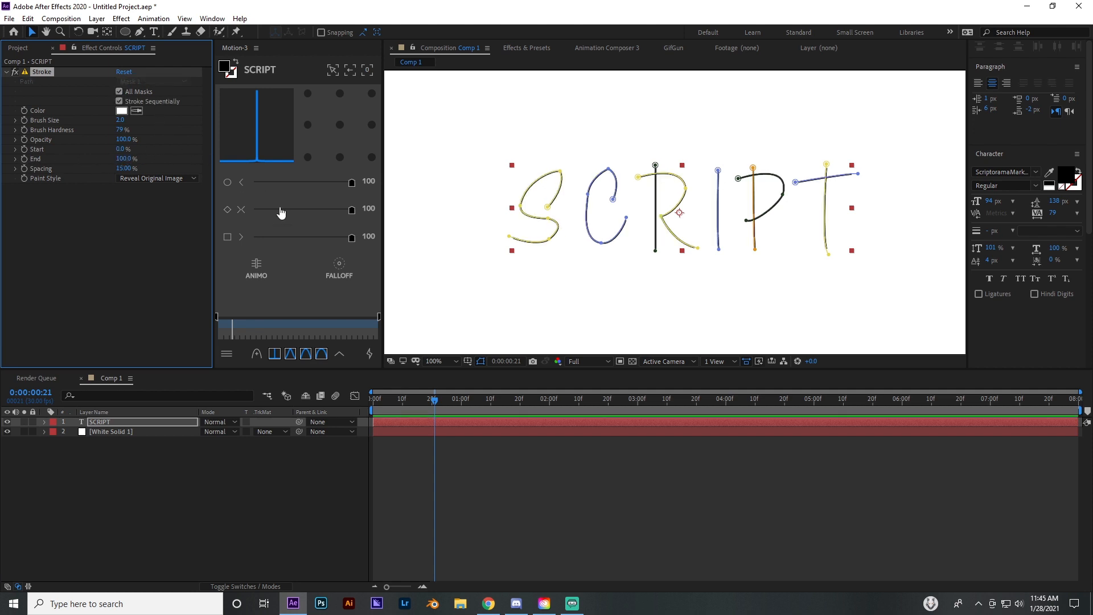
pyautogui.click(433, 431)
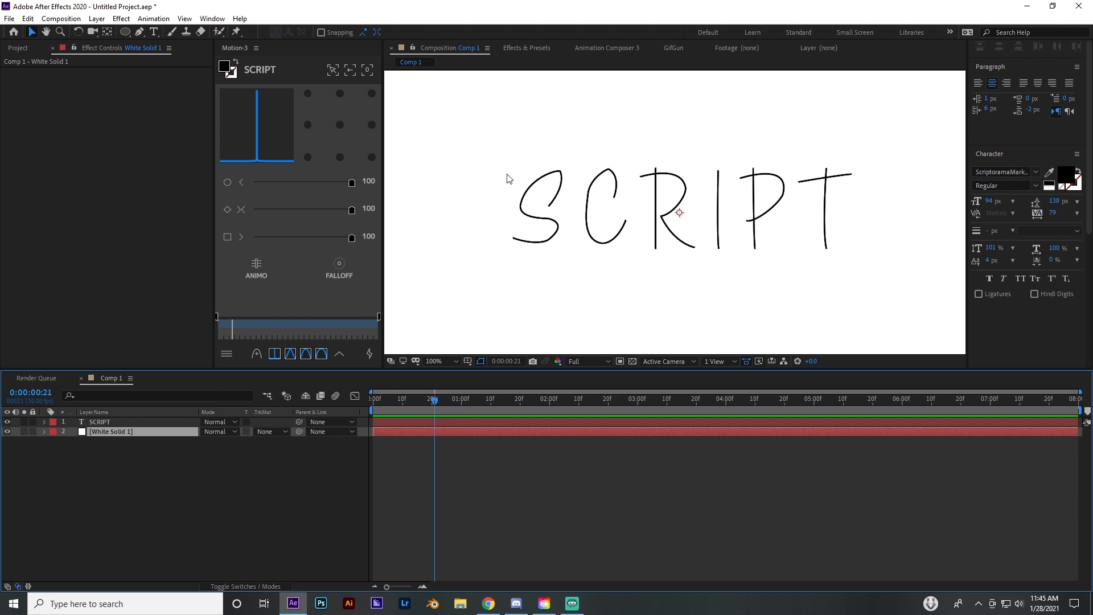
pyautogui.click(107, 422)
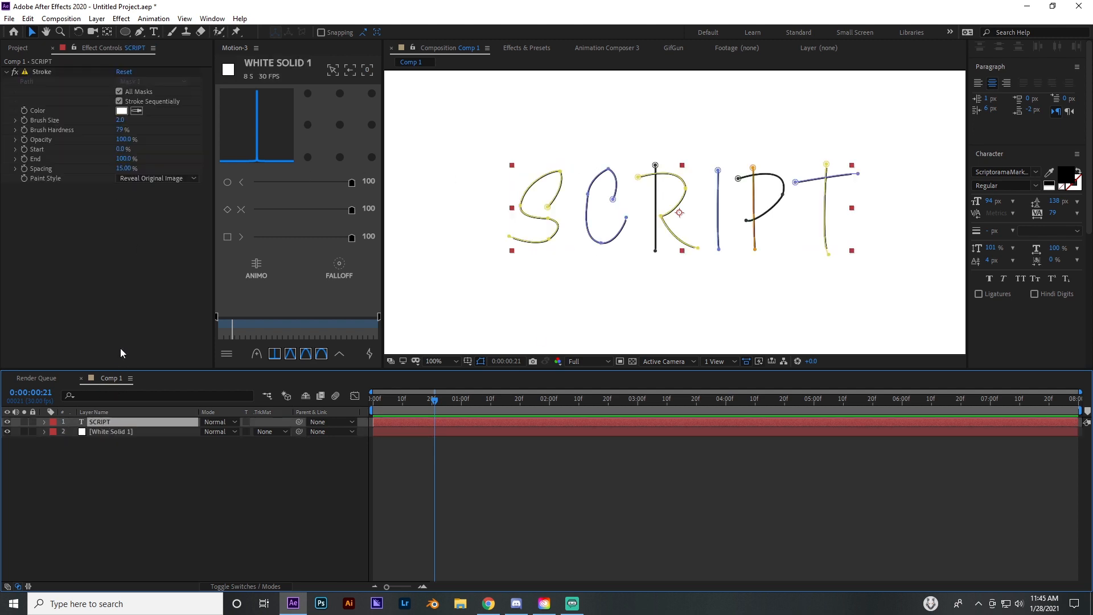
# - Set the Stroke effect's brush size to 21.1, hide the mask paths, and clear the layer selection
pyautogui.moveTo(128, 122)
pyautogui.mouseDown()
pyautogui.moveTo(176, 139)
pyautogui.moveTo(129, 121)
pyautogui.mouseUp()
pyautogui.click(413, 473)
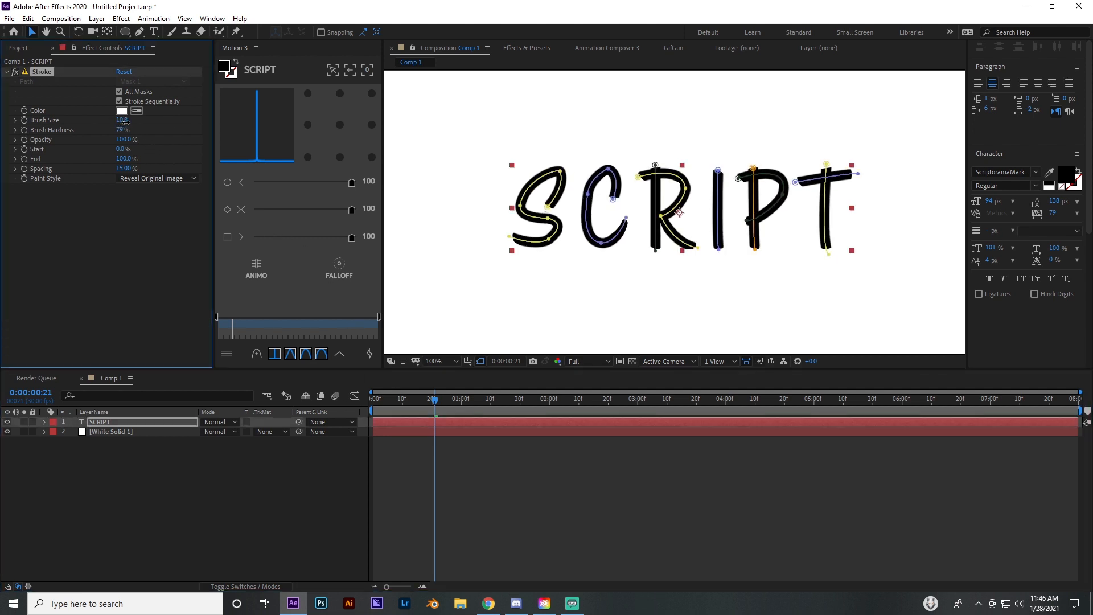
pyautogui.click(481, 362)
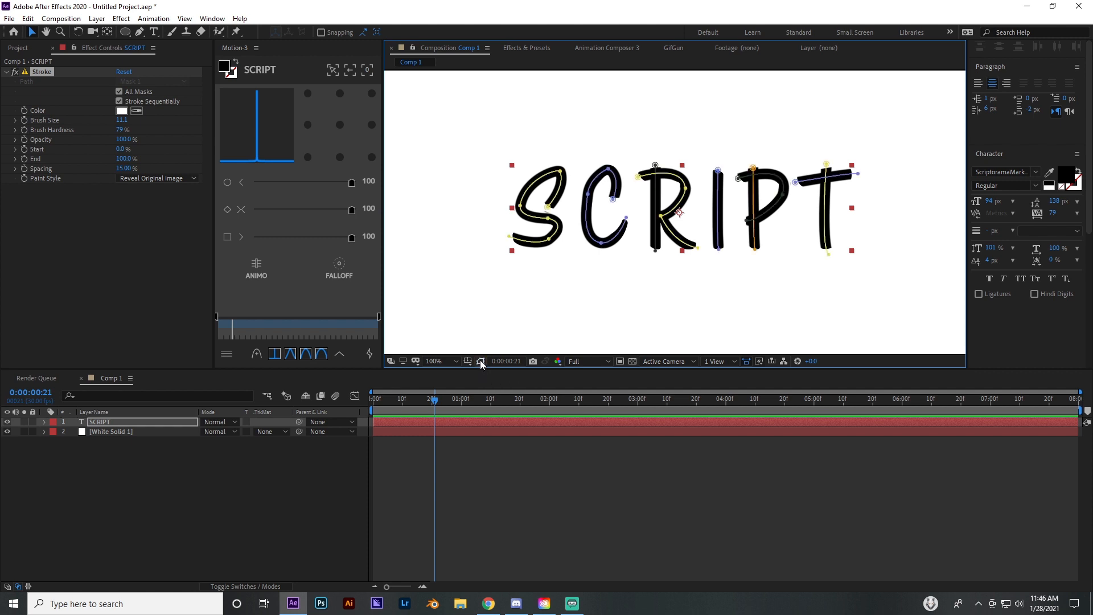
pyautogui.click(480, 361)
pyautogui.moveTo(119, 122)
pyautogui.mouseDown()
pyautogui.moveTo(252, 131)
pyautogui.moveTo(185, 147)
pyautogui.moveTo(197, 145)
pyautogui.mouseUp()
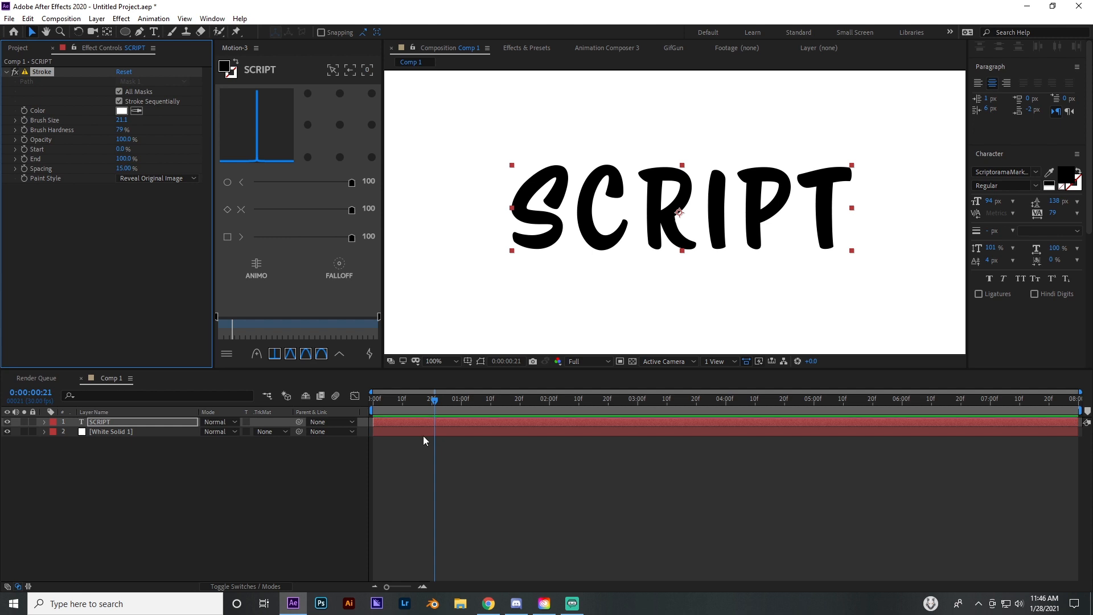
pyautogui.click(450, 448)
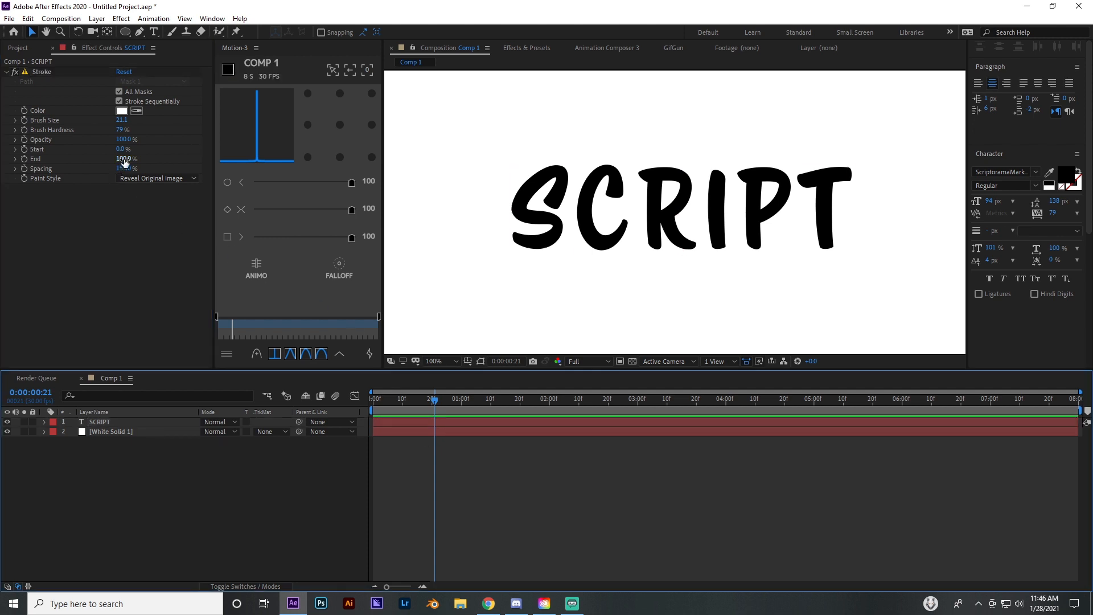
# - Try varying the Stroke effect's End value, lowering it to 3% and raising it again to 64%
pyautogui.moveTo(121, 159)
pyautogui.mouseDown()
pyautogui.moveTo(54, 162)
pyautogui.moveTo(64, 162)
pyautogui.mouseUp()
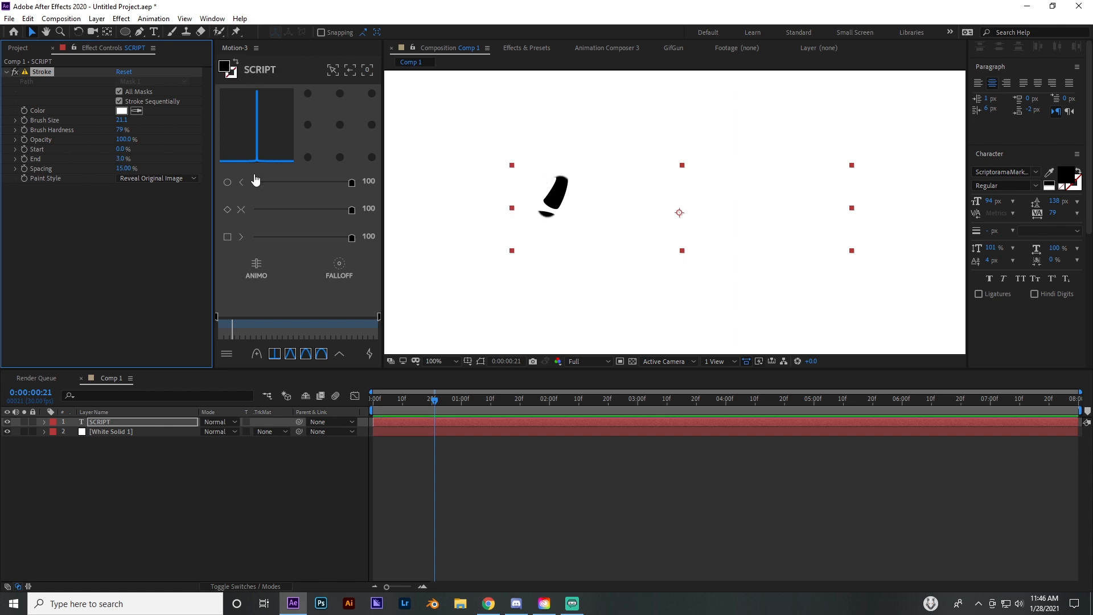
pyautogui.press('.')
pyautogui.press(',')
pyautogui.moveTo(122, 159)
pyautogui.mouseDown()
pyautogui.moveTo(188, 161)
pyautogui.moveTo(135, 162)
pyautogui.moveTo(183, 161)
pyautogui.moveTo(153, 161)
pyautogui.moveTo(171, 161)
pyautogui.mouseUp()
pyautogui.click(322, 354)
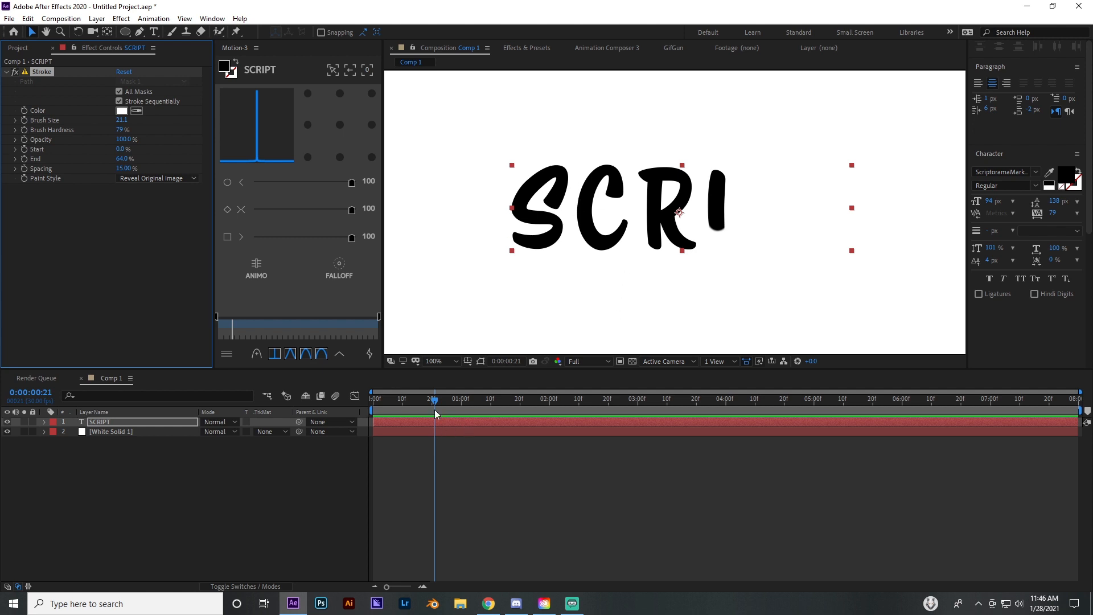
# - Keyframe the Stroke effect's End value at 0% at 0:00:00:05 and reveal the layer's keyframes in the timeline
pyautogui.moveTo(436, 414)
pyautogui.mouseDown()
pyautogui.moveTo(409, 414)
pyautogui.moveTo(463, 414)
pyautogui.moveTo(447, 414)
pyautogui.mouseUp()
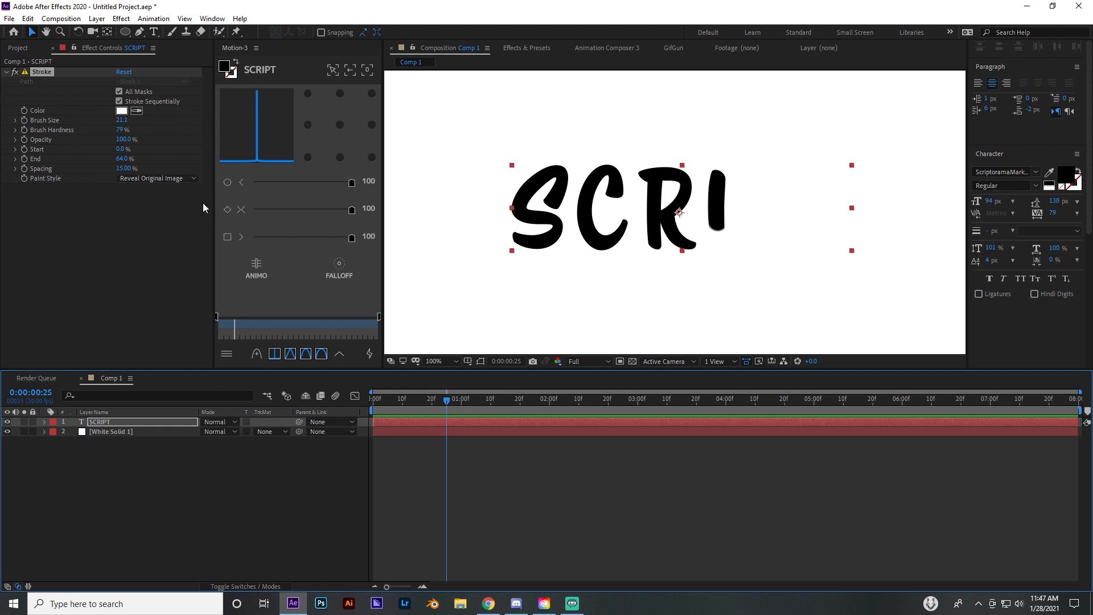
pyautogui.scroll(3, 570, 194)
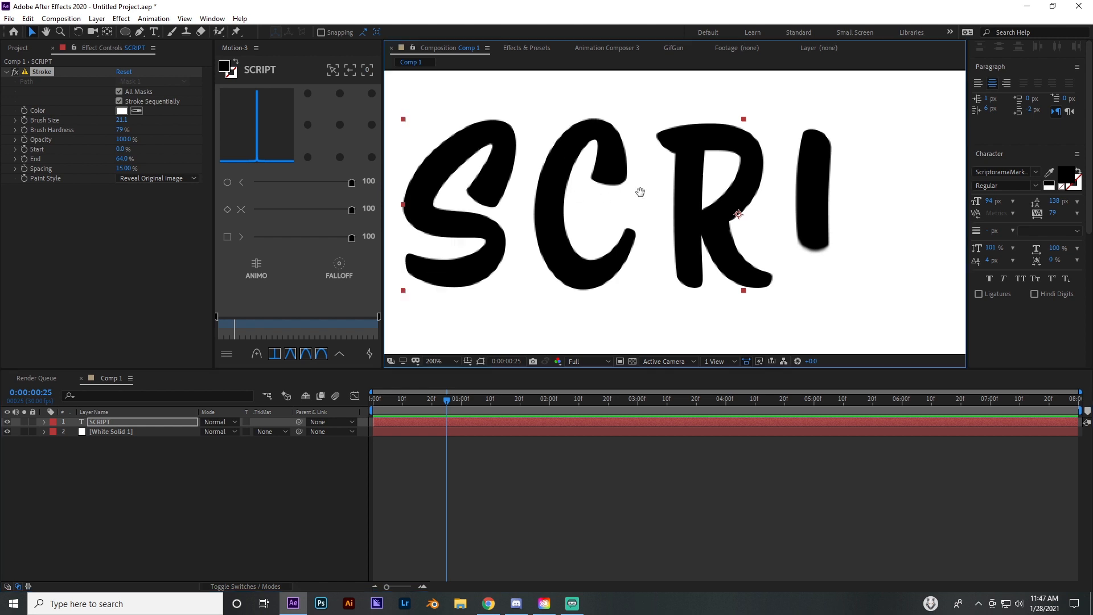
pyautogui.scroll(3, 619, 192)
pyautogui.scroll(-4, 642, 195)
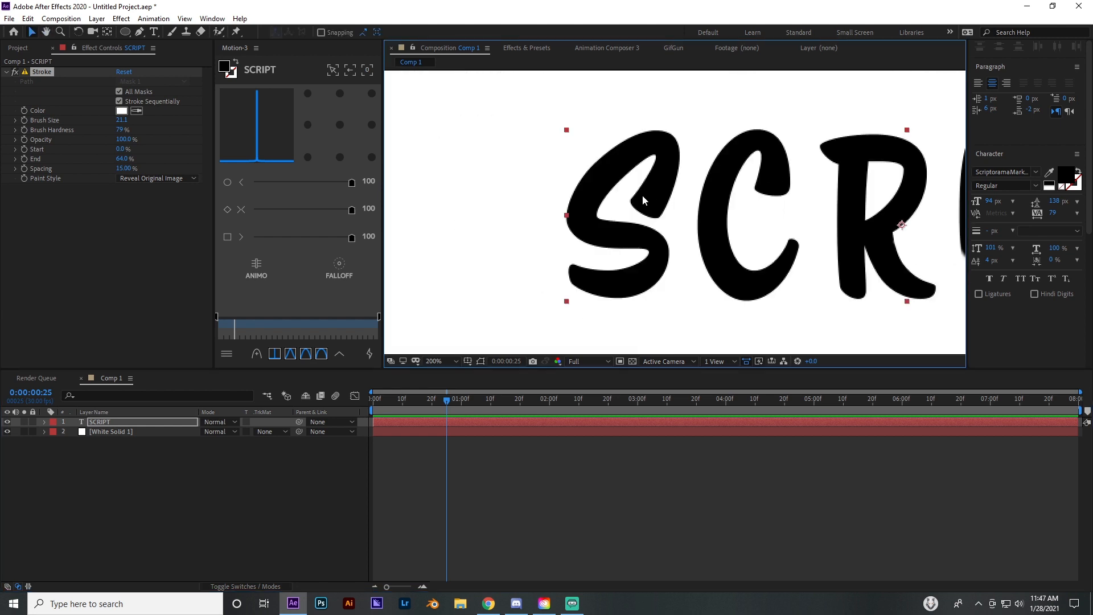
pyautogui.scroll(2, 632, 203)
pyautogui.moveTo(612, 190); pyautogui.dragTo(629, 254)
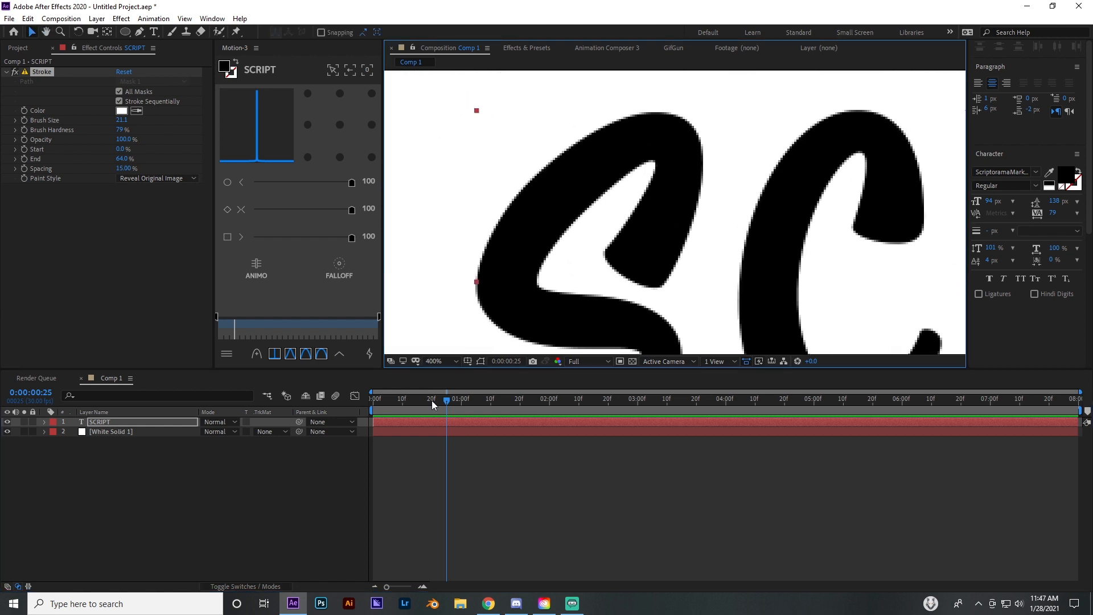
pyautogui.moveTo(433, 406); pyautogui.dragTo(388, 405)
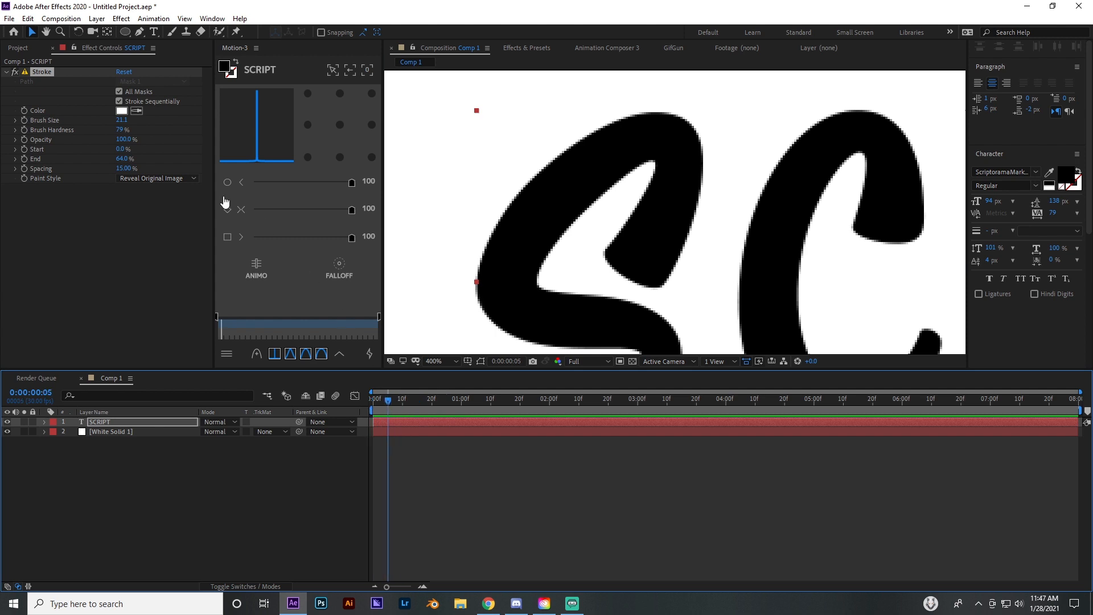
pyautogui.moveTo(113, 160); pyautogui.dragTo(77, 160)
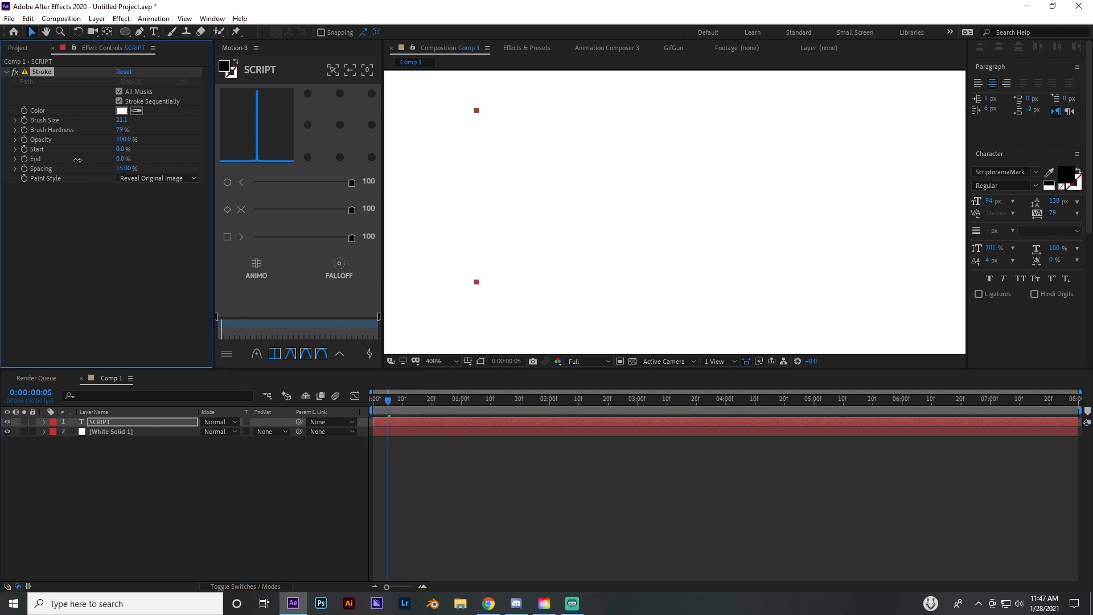
pyautogui.click(24, 159)
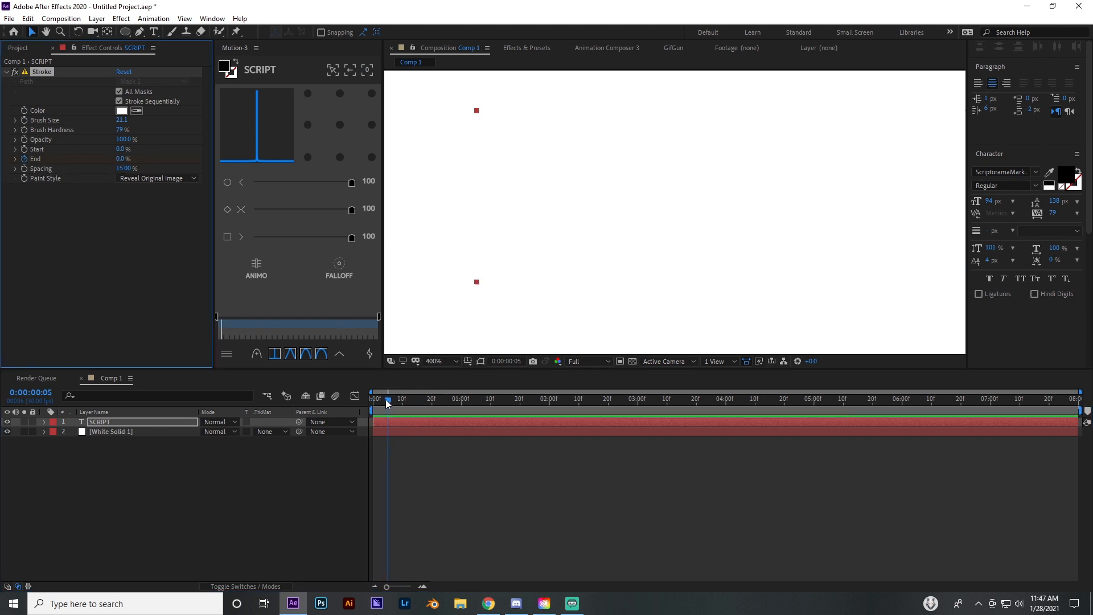
pyautogui.press('u')
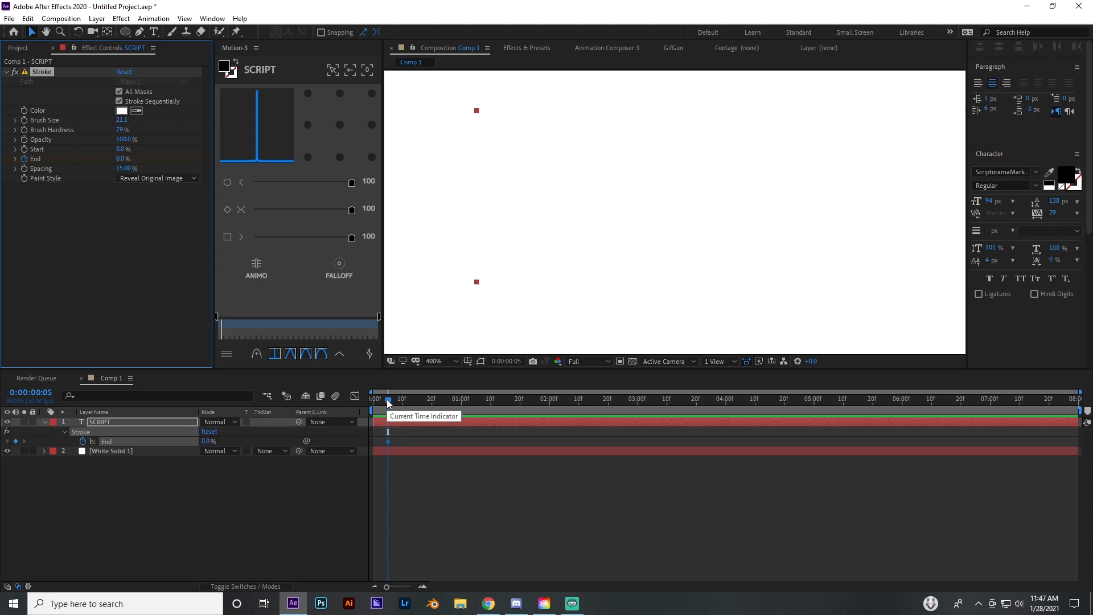
# - Add an End keyframe of 100% at 0:00:02:00 and scrub through the reveal of the whole word
pyautogui.moveTo(389, 403); pyautogui.dragTo(550, 402)
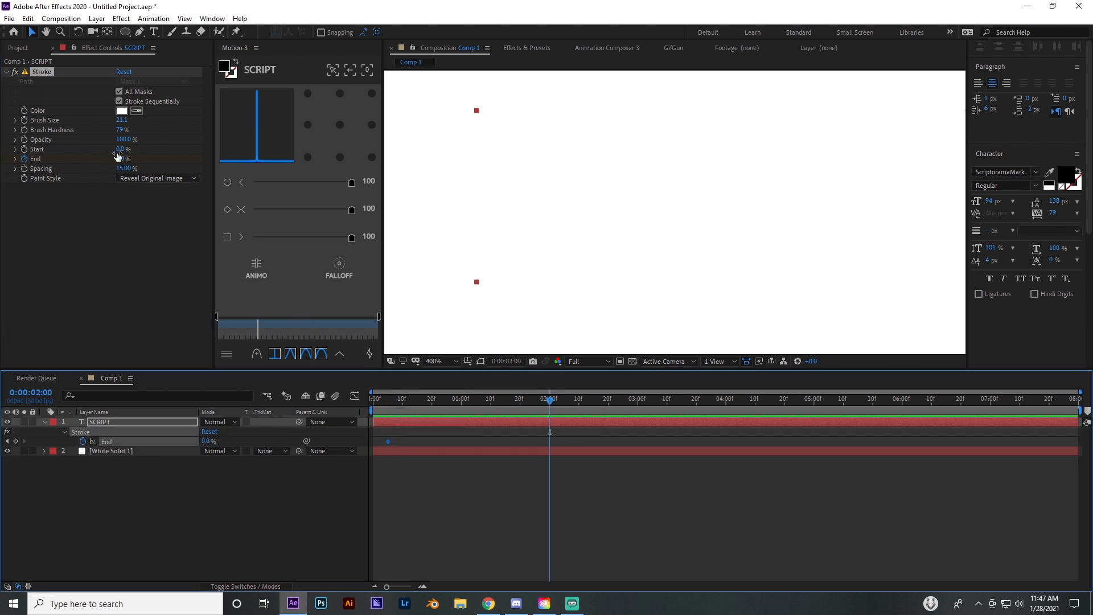
pyautogui.moveTo(117, 156); pyautogui.dragTo(274, 180)
pyautogui.moveTo(394, 405); pyautogui.dragTo(579, 399)
pyautogui.scroll(-2, 532, 290)
pyautogui.moveTo(570, 294); pyautogui.dragTo(434, 285)
pyautogui.press('v')
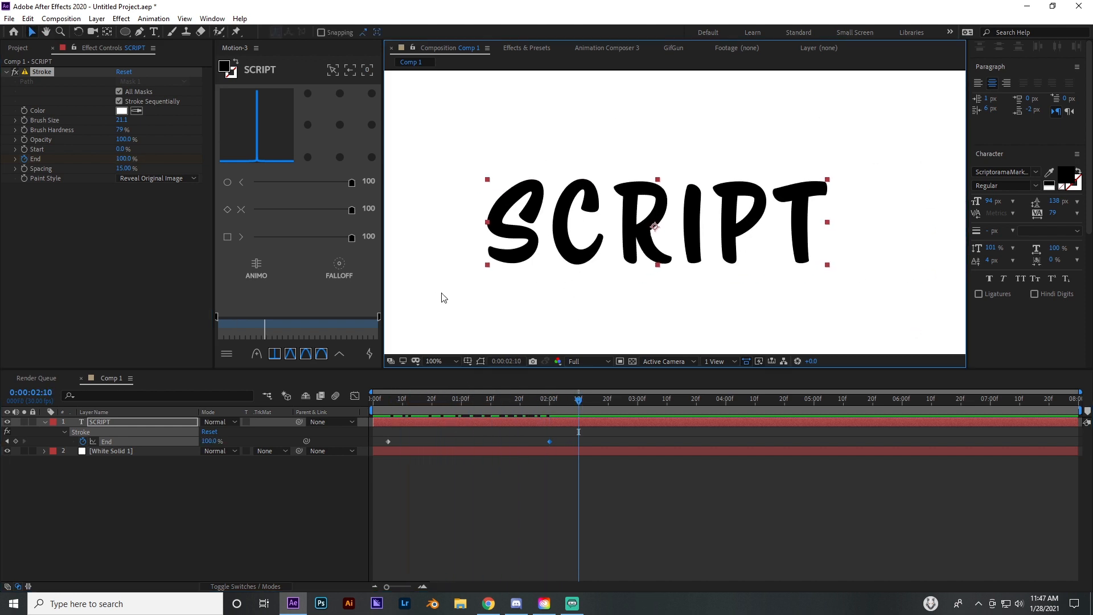
# - Set the Stroke effect's brush hardness to 100% and show the mask paths on the partly revealed S at 0:00:00:07
pyautogui.moveTo(461, 407); pyautogui.dragTo(467, 405)
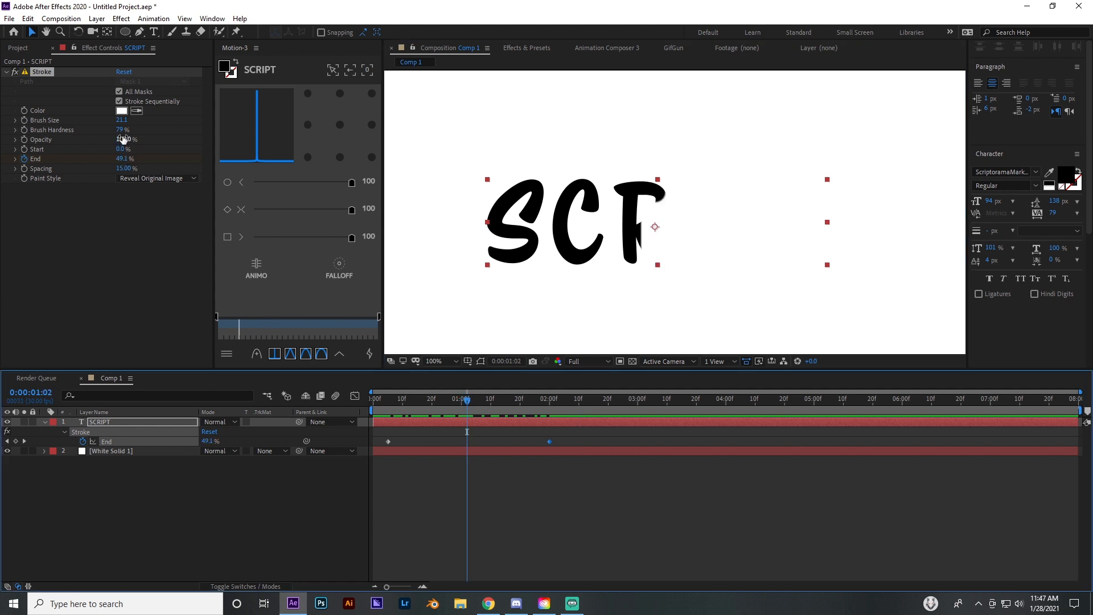
pyautogui.moveTo(121, 131); pyautogui.dragTo(312, 139)
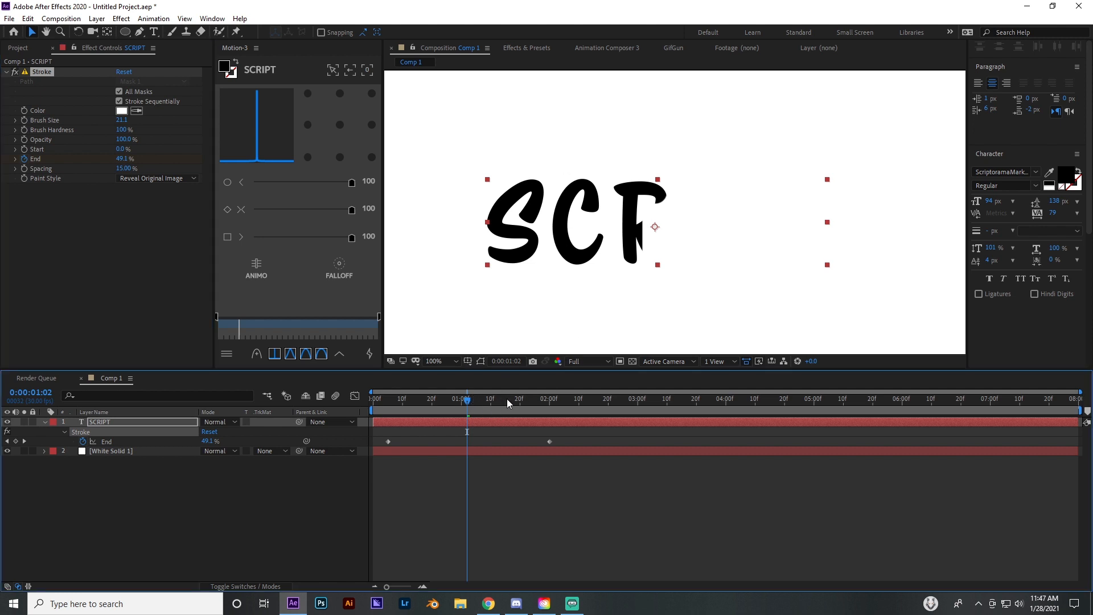
pyautogui.moveTo(468, 402); pyautogui.dragTo(393, 405)
pyautogui.press('.')
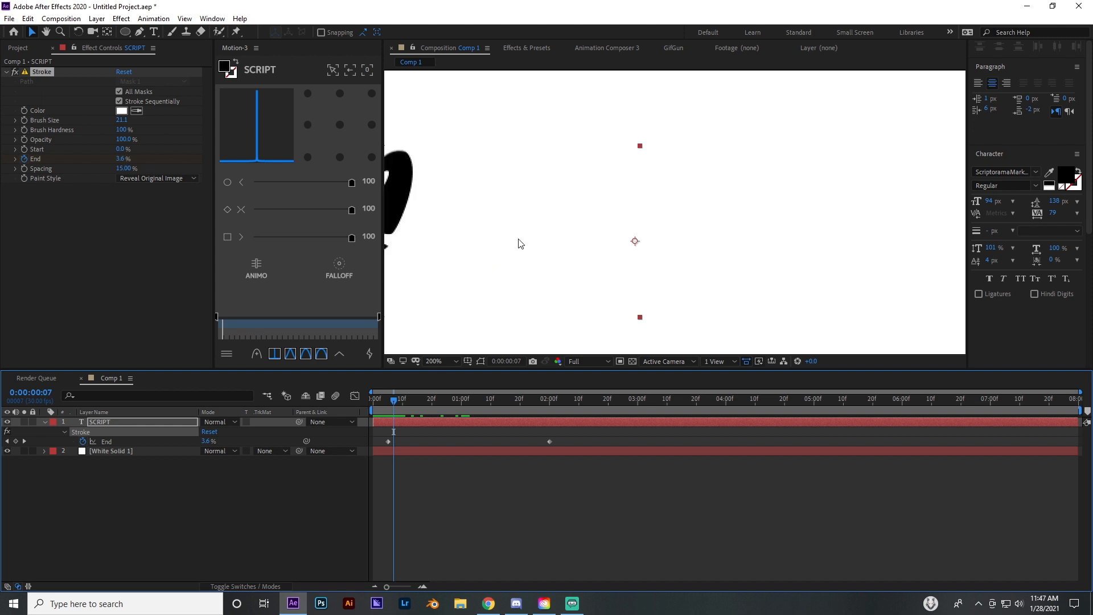
pyautogui.click(482, 361)
pyautogui.moveTo(479, 290); pyautogui.dragTo(676, 222)
pyautogui.scroll(1, 676, 222)
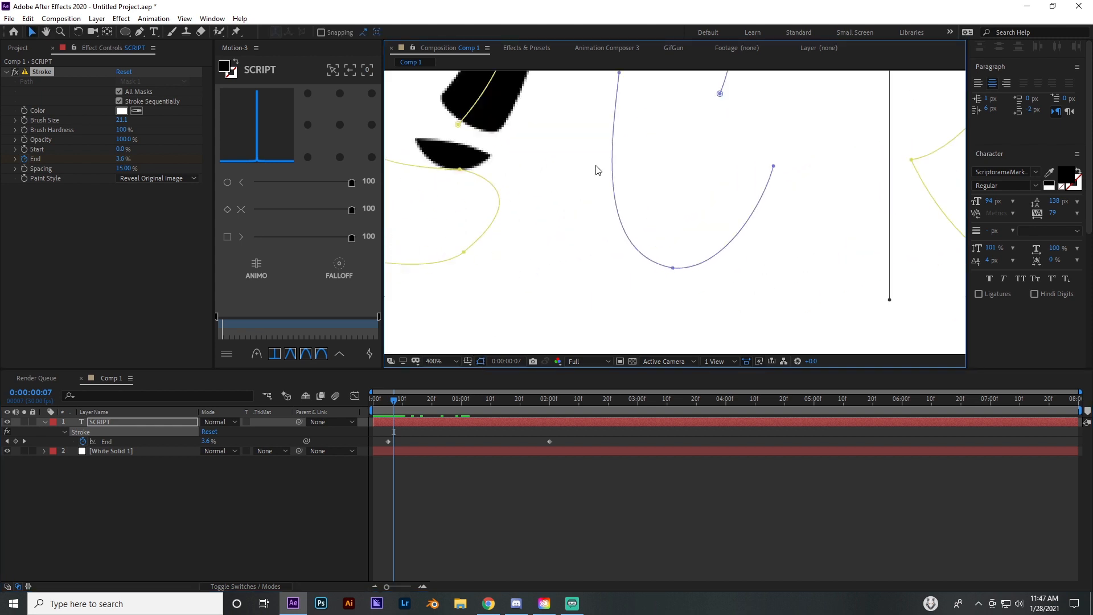
pyautogui.moveTo(545, 166); pyautogui.dragTo(660, 234)
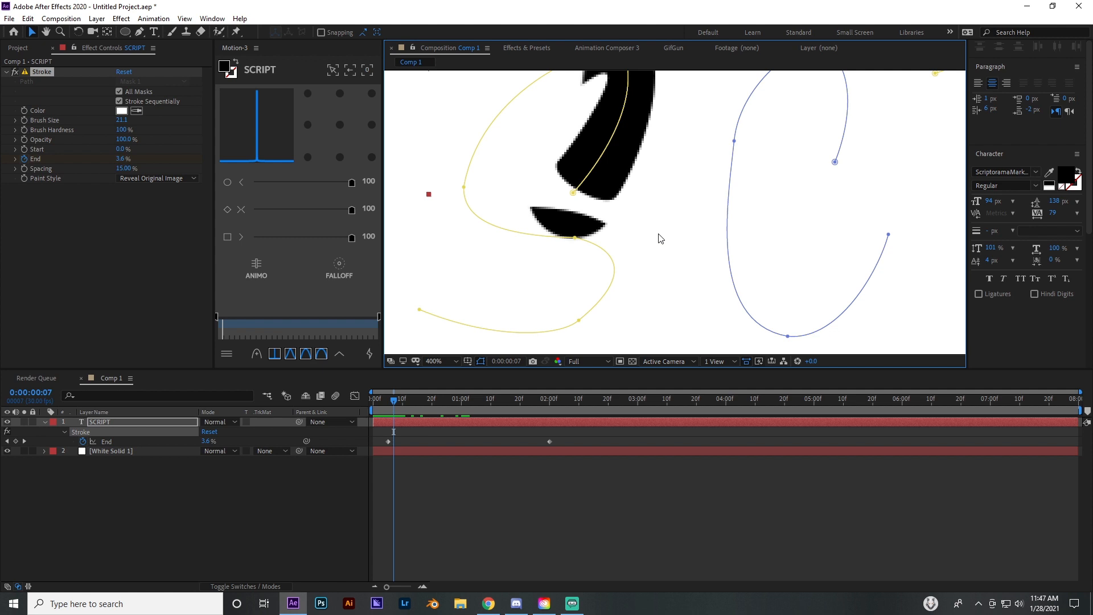
# - Try reducing the Stroke effect's brush size to 9.6, and undo the change
pyautogui.moveTo(121, 120)
pyautogui.mouseDown()
pyautogui.moveTo(51, 127)
pyautogui.moveTo(64, 128)
pyautogui.mouseUp()
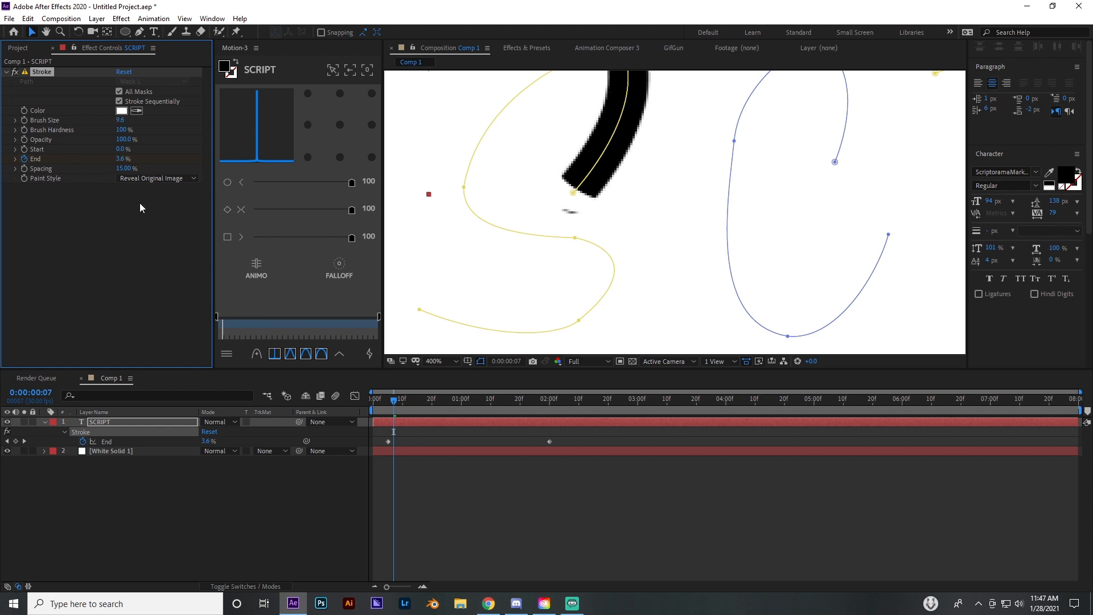
pyautogui.hotkey('ctrl', 'z')
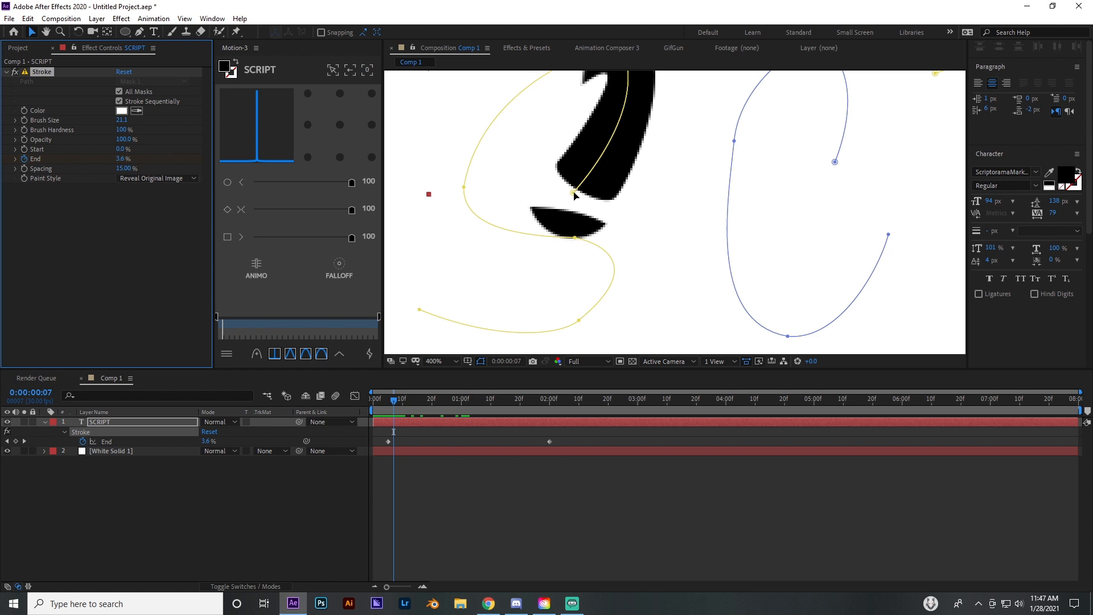
# - Move the S path's start point farther up inside the letter and its top vertex up to the letter's outer edge
pyautogui.moveTo(574, 195)
pyautogui.mouseDown()
pyautogui.moveTo(604, 152)
pyautogui.moveTo(593, 173)
pyautogui.mouseUp()
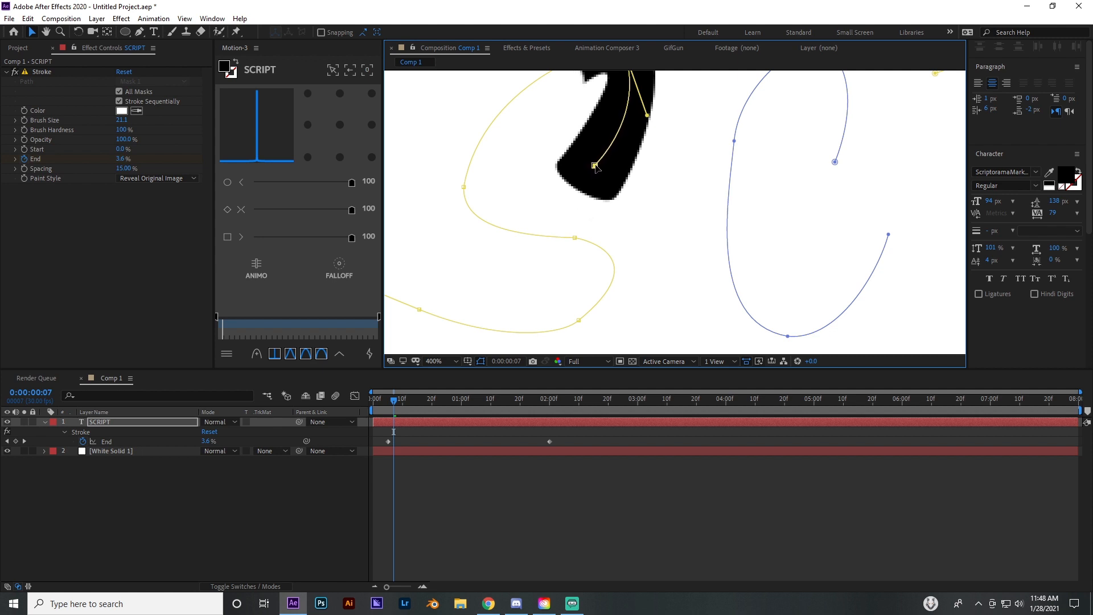
pyautogui.moveTo(395, 403)
pyautogui.mouseDown()
pyautogui.moveTo(408, 402)
pyautogui.moveTo(382, 399)
pyautogui.moveTo(400, 395)
pyautogui.mouseUp()
pyautogui.press(',')
pyautogui.press('.')
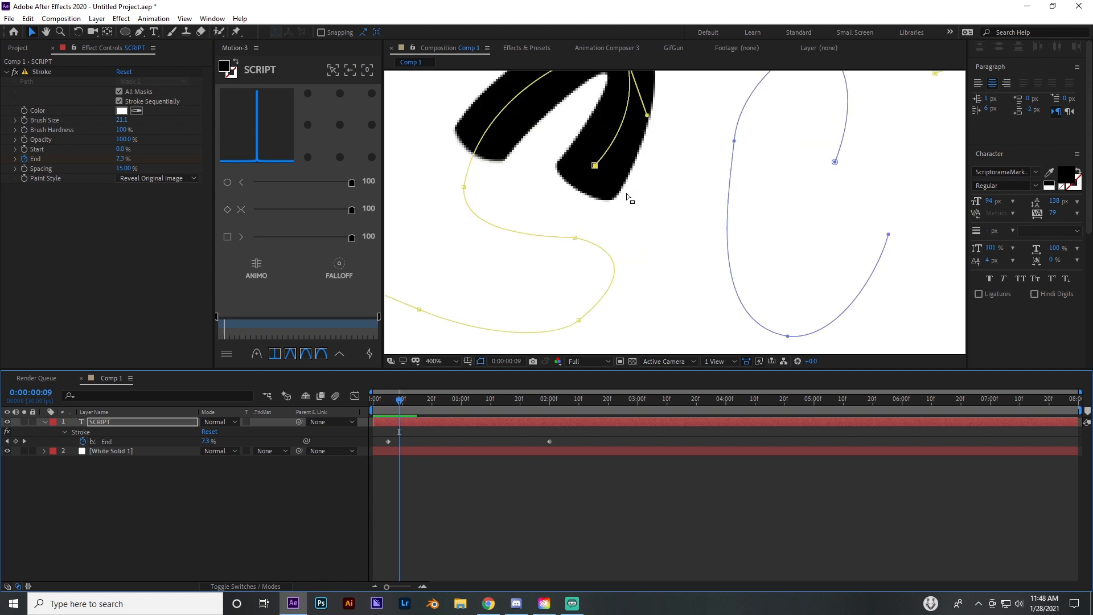
pyautogui.press(',')
pyautogui.moveTo(641, 251); pyautogui.dragTo(652, 304)
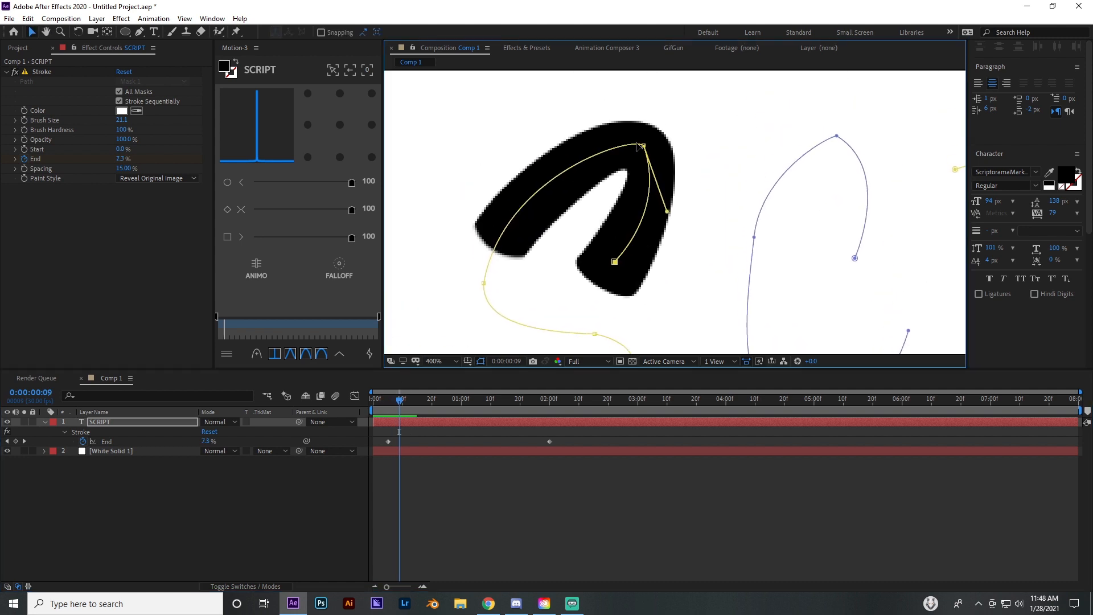
pyautogui.moveTo(644, 145); pyautogui.dragTo(660, 119)
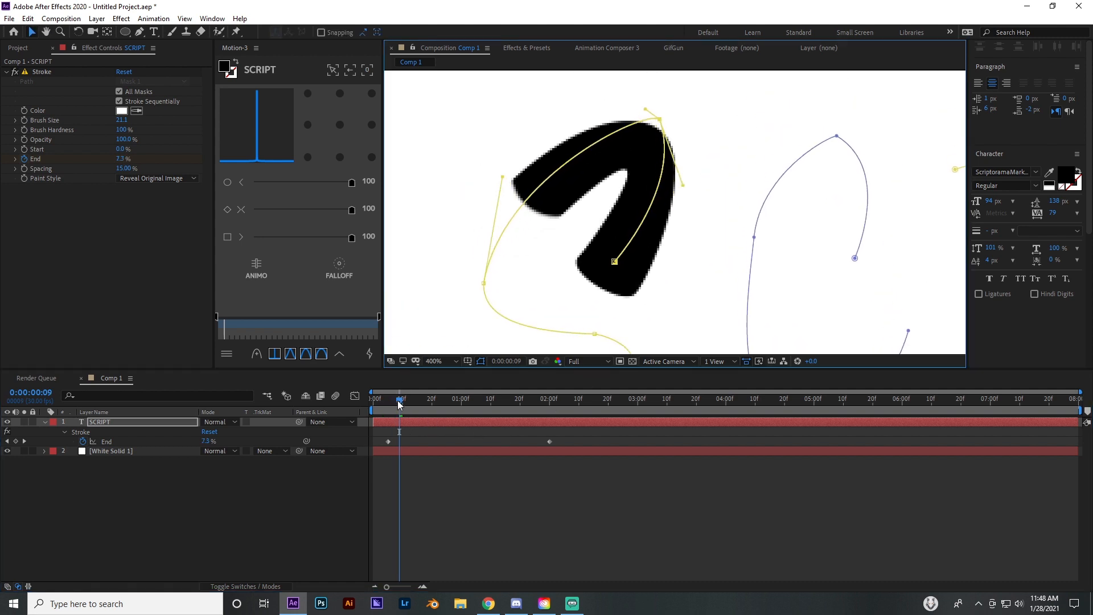
# - Try lowering the S path's start point, preview the reveal from 0:00:00:05, and return the point to its higher position
pyautogui.moveTo(400, 404); pyautogui.dragTo(402, 404)
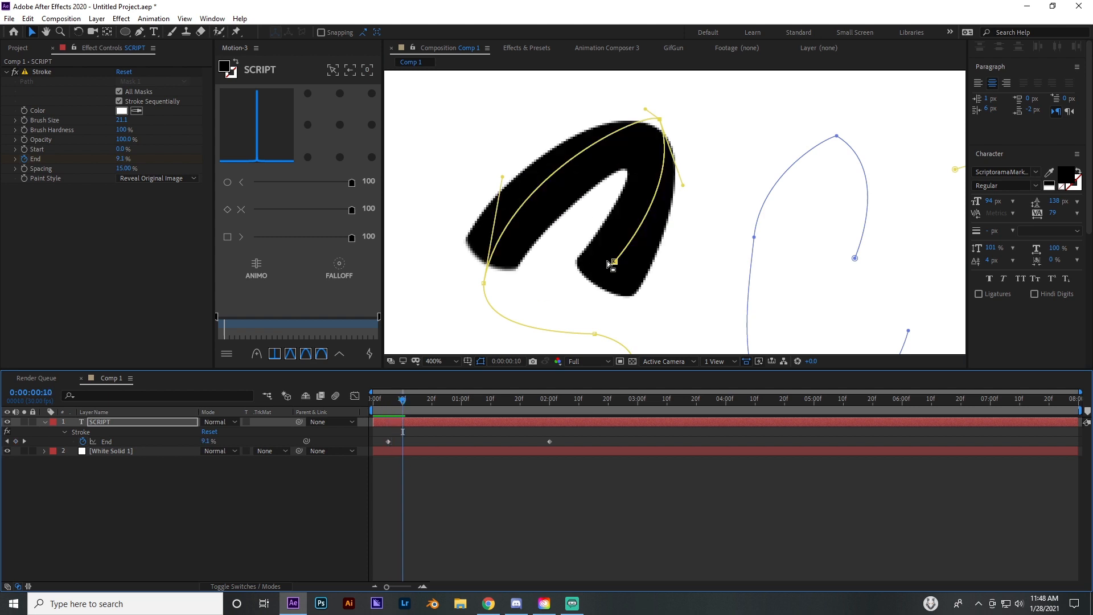
pyautogui.moveTo(611, 263); pyautogui.dragTo(591, 290)
pyautogui.moveTo(403, 404); pyautogui.dragTo(386, 405)
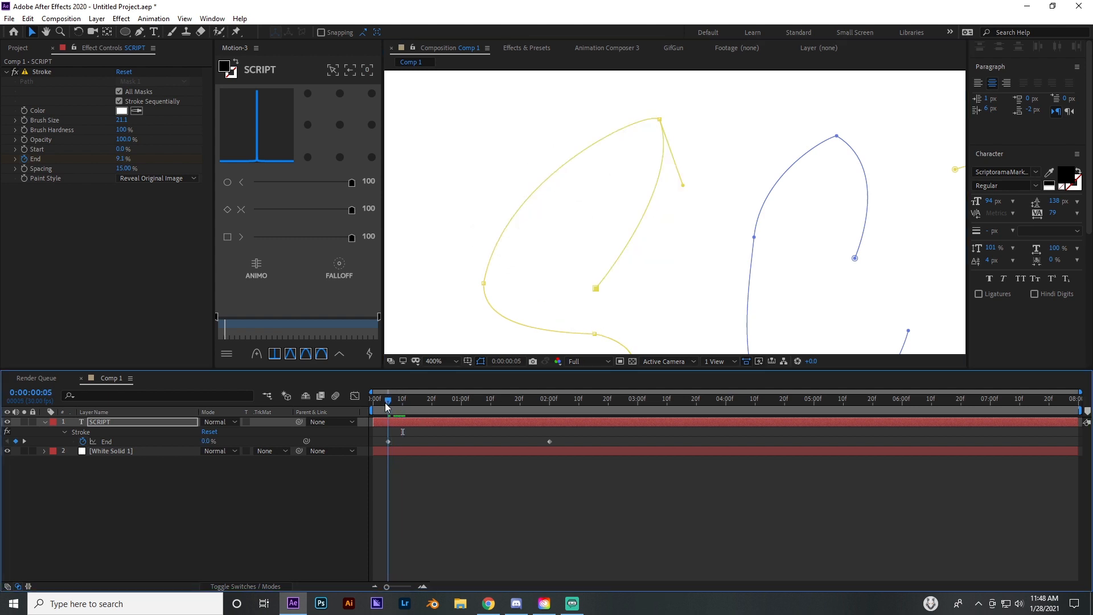
pyautogui.press('space')
pyautogui.moveTo(599, 289); pyautogui.dragTo(612, 262)
# - Check the reveal up to the R around 0:00:01:00 and raise the top point of the R's stem path slightly
pyautogui.moveTo(405, 402); pyautogui.dragTo(453, 404)
pyautogui.moveTo(613, 285); pyautogui.dragTo(529, 201)
pyautogui.scroll(-1, 534, 202)
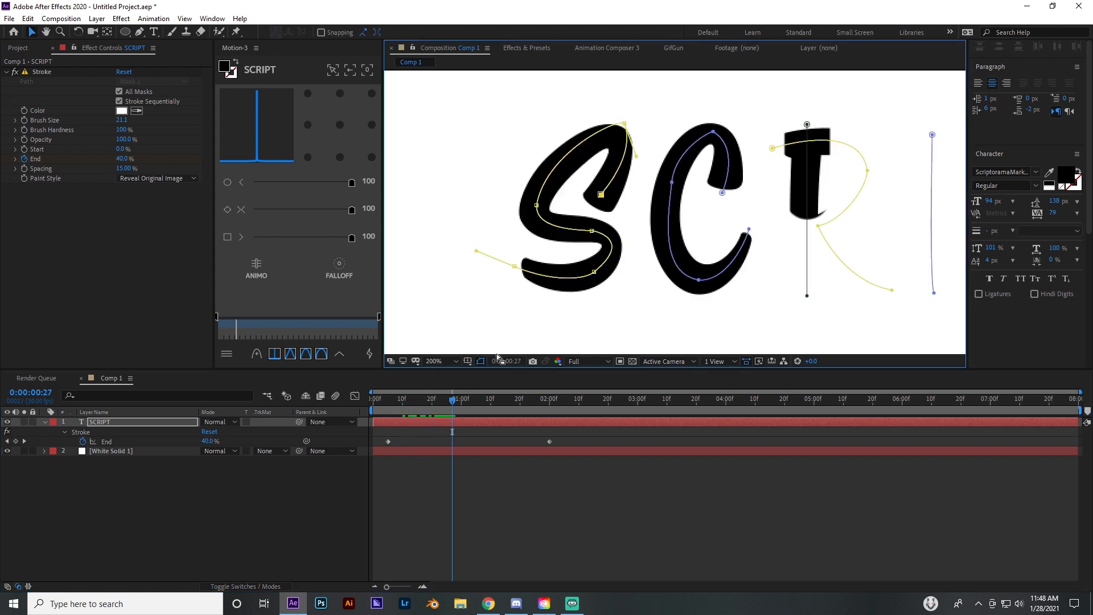
pyautogui.moveTo(452, 401); pyautogui.dragTo(462, 401)
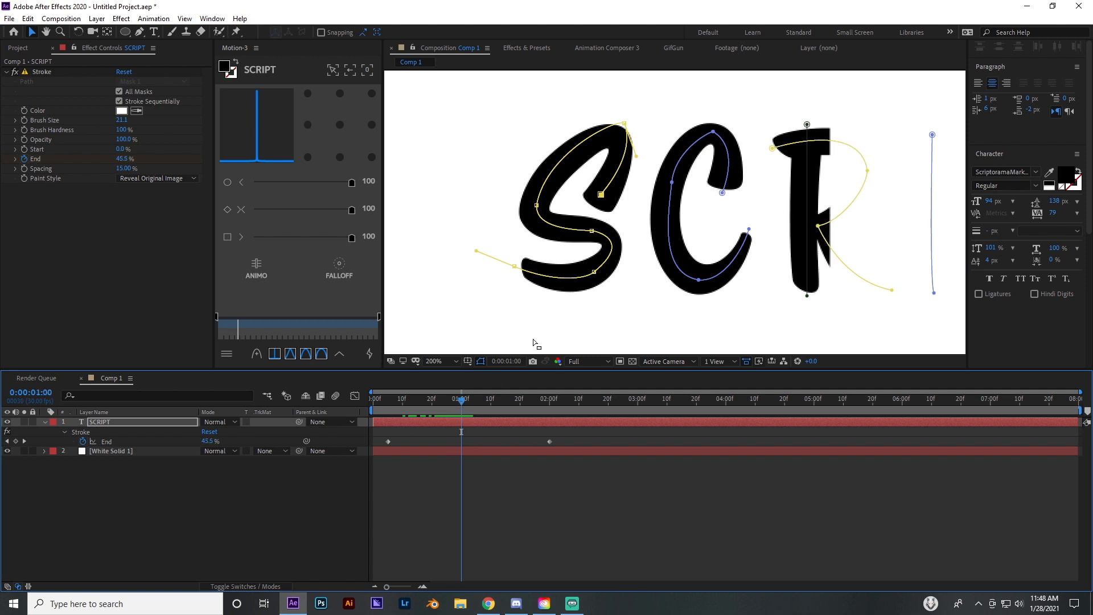
pyautogui.moveTo(794, 199); pyautogui.dragTo(645, 220)
pyautogui.scroll(1, 661, 149)
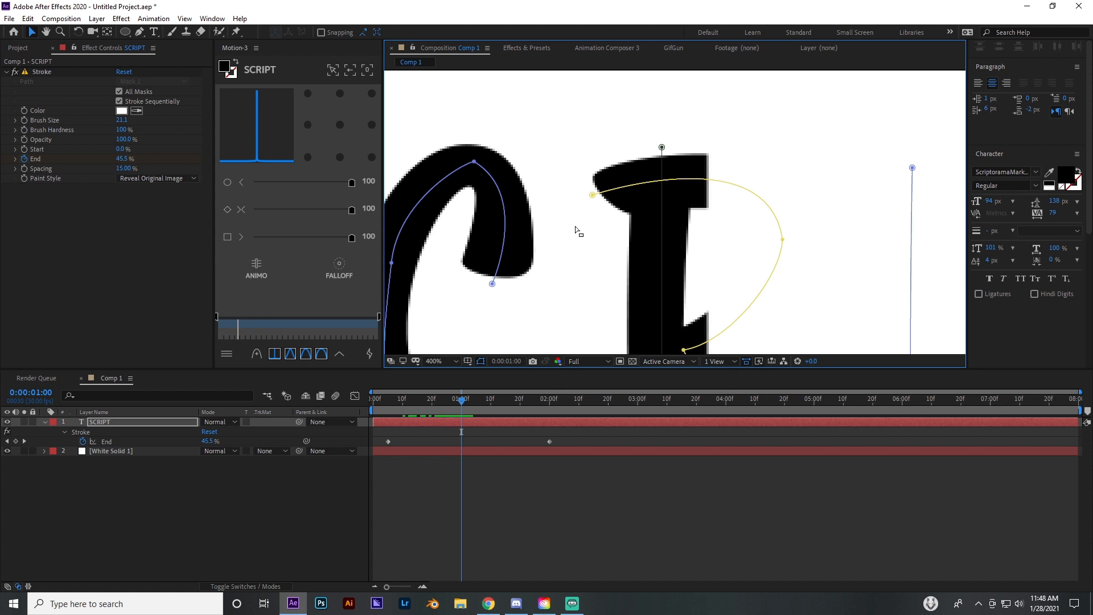
pyautogui.moveTo(464, 406)
pyautogui.mouseDown()
pyautogui.moveTo(446, 399)
pyautogui.moveTo(457, 389)
pyautogui.mouseUp()
pyautogui.moveTo(662, 148); pyautogui.dragTo(661, 141)
# - Keyframe the Stroke effect's Brush Size at 0:00:00:25 and show the keyframed properties in the timeline
pyautogui.moveTo(682, 201); pyautogui.dragTo(689, 140)
pyautogui.moveTo(461, 411); pyautogui.dragTo(444, 401)
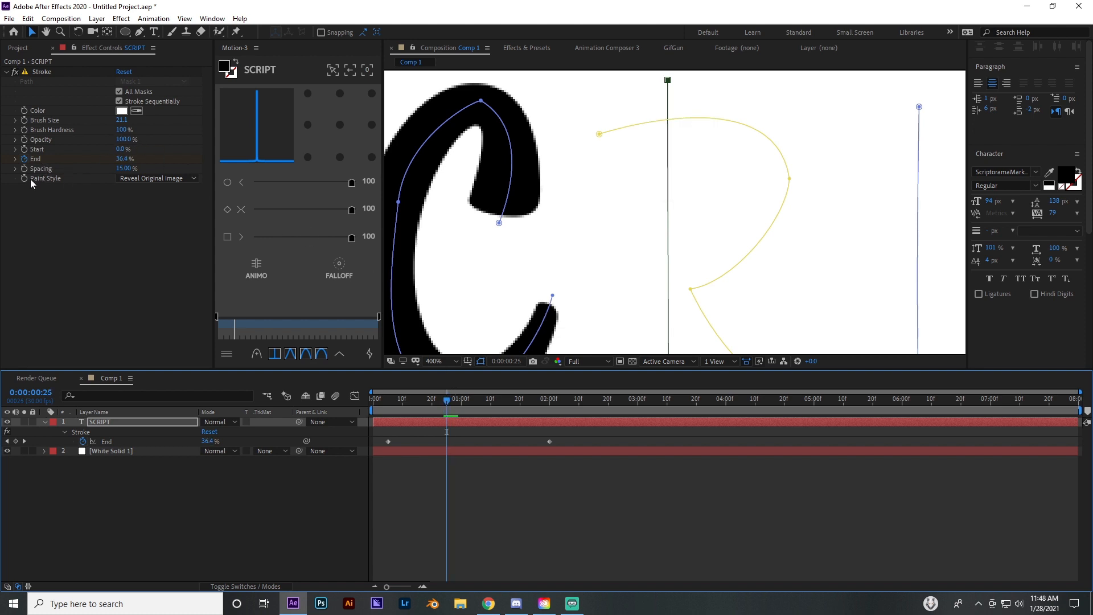
pyautogui.click(28, 123)
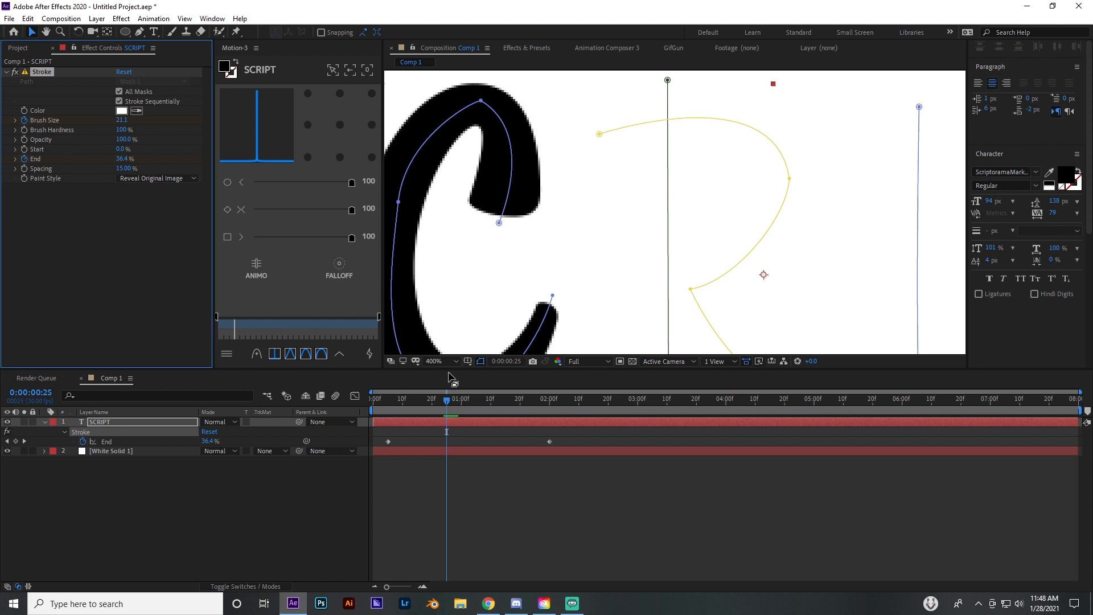
pyautogui.press('u')
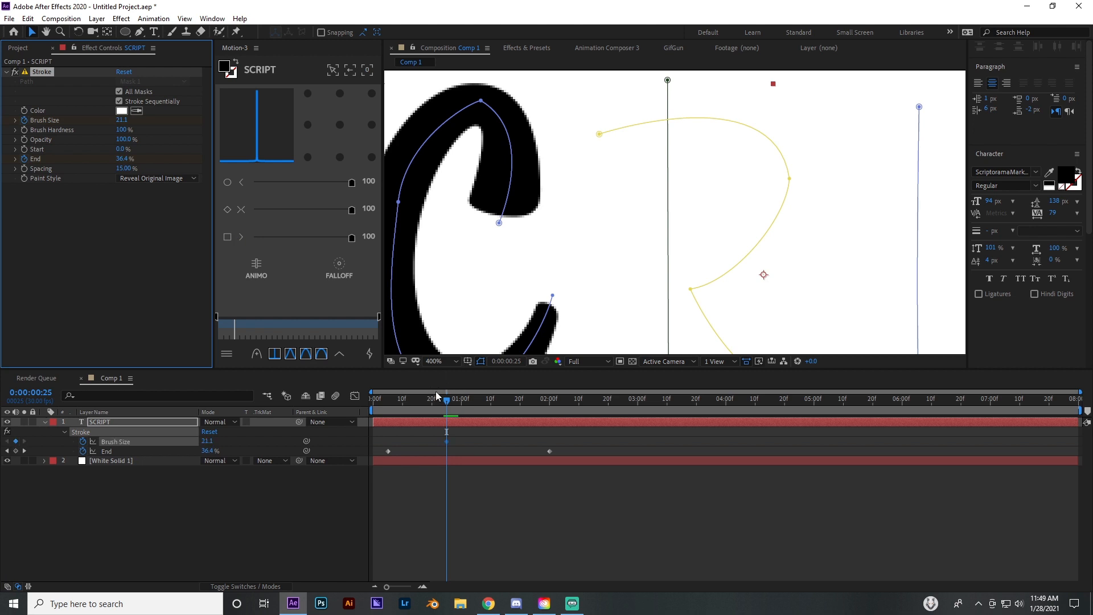
# - Try keyframing the Stroke effect's Brush Size at 13.0 one frame on, at 0:00:00:26, and check the reveal around the R's start
pyautogui.moveTo(447, 401); pyautogui.dragTo(450, 402)
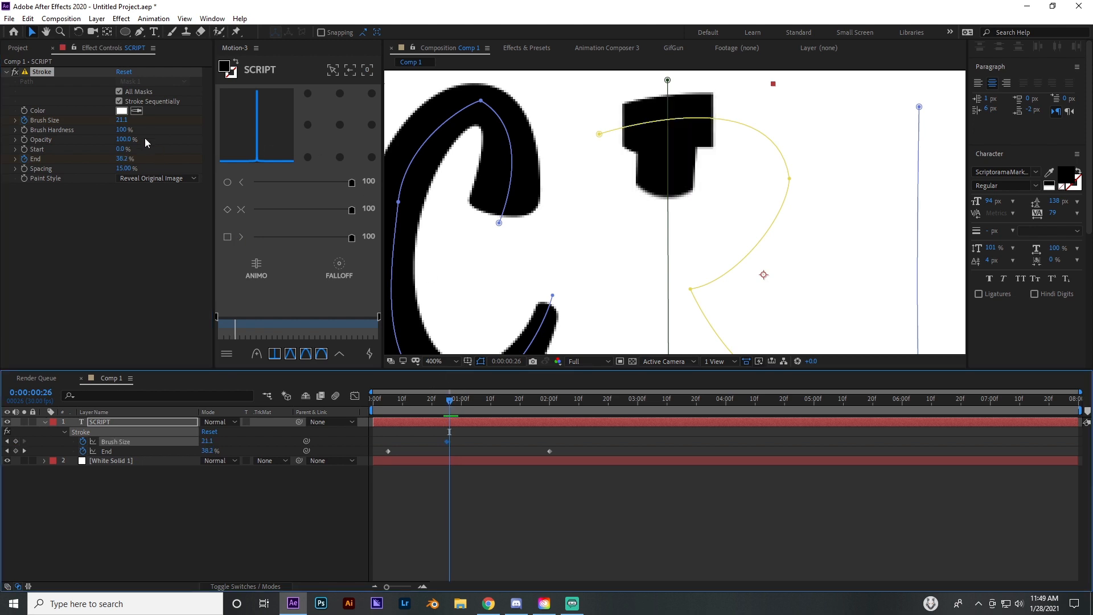
pyautogui.moveTo(121, 124); pyautogui.dragTo(82, 124)
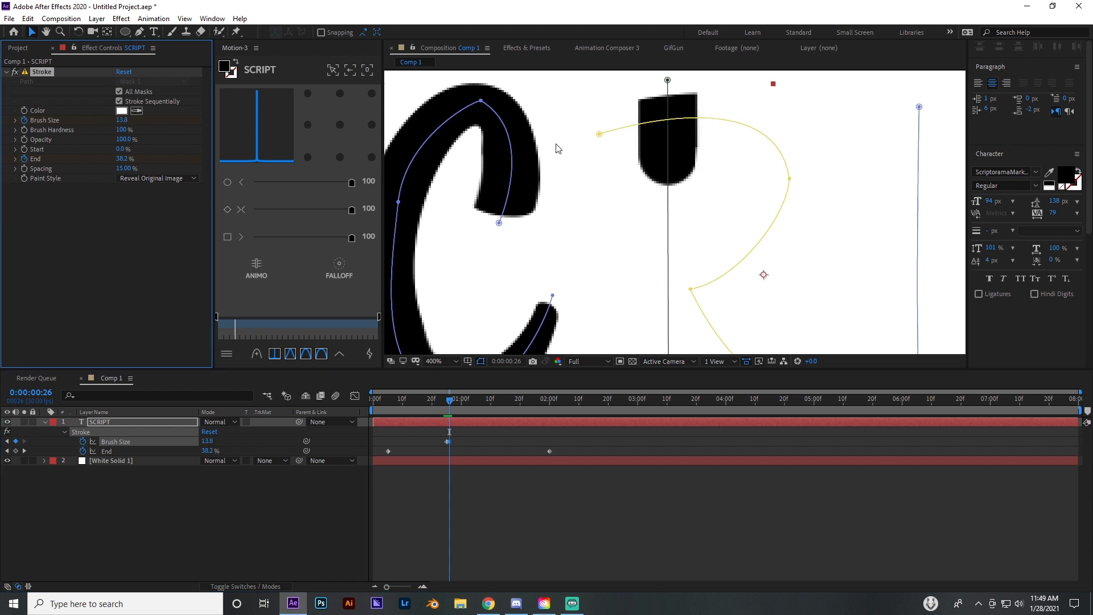
pyautogui.scroll(-4, 671, 205)
pyautogui.scroll(2, 655, 206)
pyautogui.scroll(2, 643, 209)
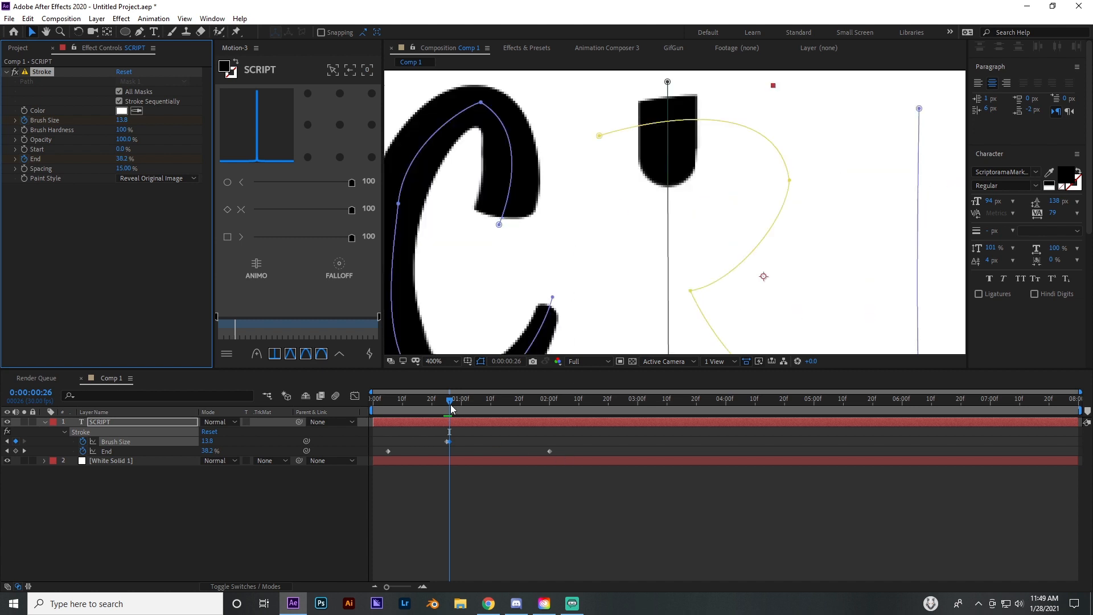
pyautogui.moveTo(451, 406)
pyautogui.mouseDown()
pyautogui.moveTo(434, 402)
pyautogui.moveTo(454, 402)
pyautogui.moveTo(446, 439)
pyautogui.mouseUp()
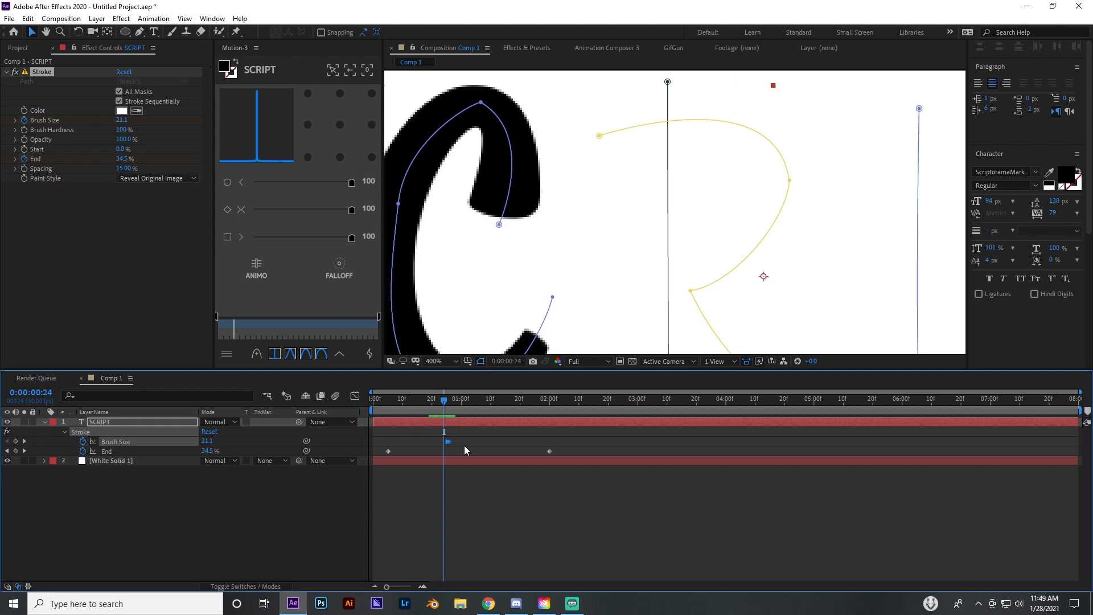
# - Remove the Brush Size keyframes, keeping the size at 21.1, and check the R's reveal up to 0:00:01:05
pyautogui.click(428, 450)
pyautogui.click(461, 403)
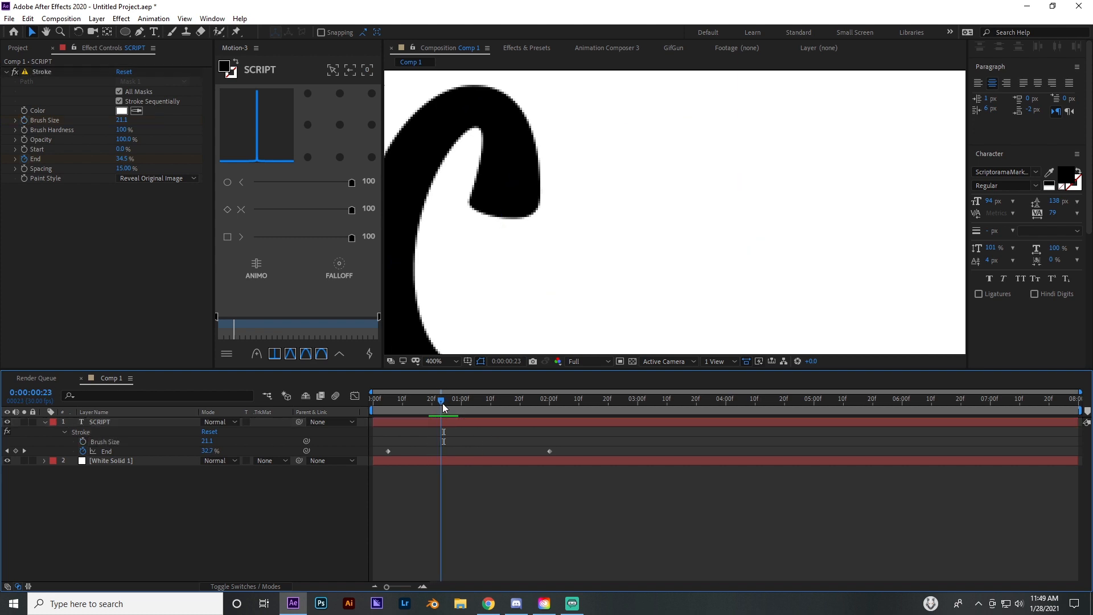
pyautogui.moveTo(462, 403)
pyautogui.mouseDown()
pyautogui.moveTo(494, 401)
pyautogui.moveTo(472, 407)
pyautogui.mouseUp()
pyautogui.scroll(-1, 543, 282)
pyautogui.scroll(1, 558, 307)
pyautogui.scroll(-2, 617, 220)
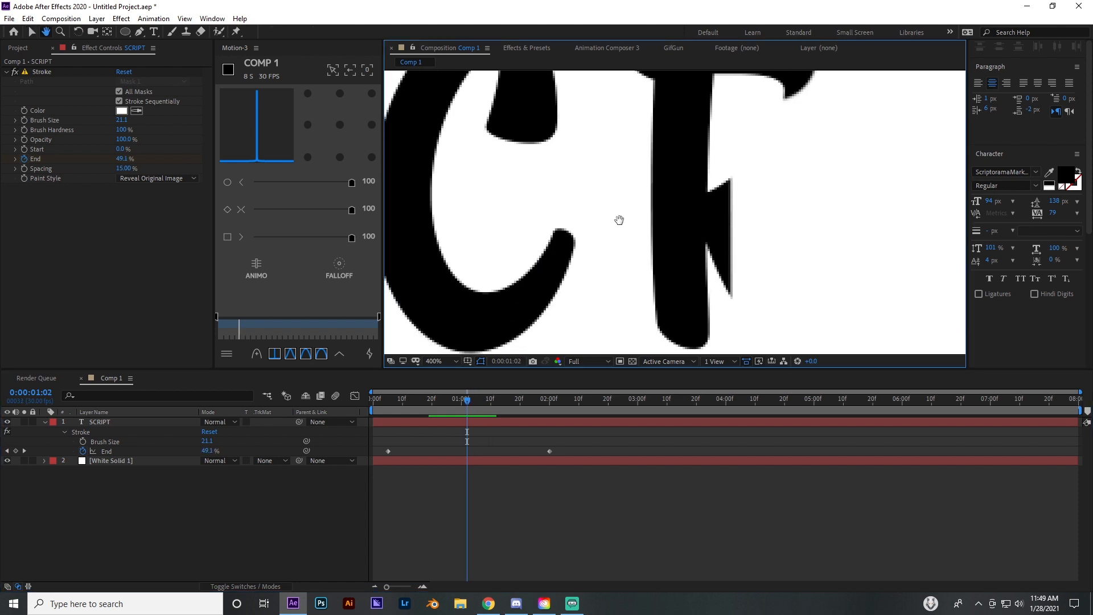
pyautogui.moveTo(468, 399)
pyautogui.mouseDown()
pyautogui.moveTo(443, 399)
pyautogui.moveTo(476, 400)
pyautogui.mouseUp()
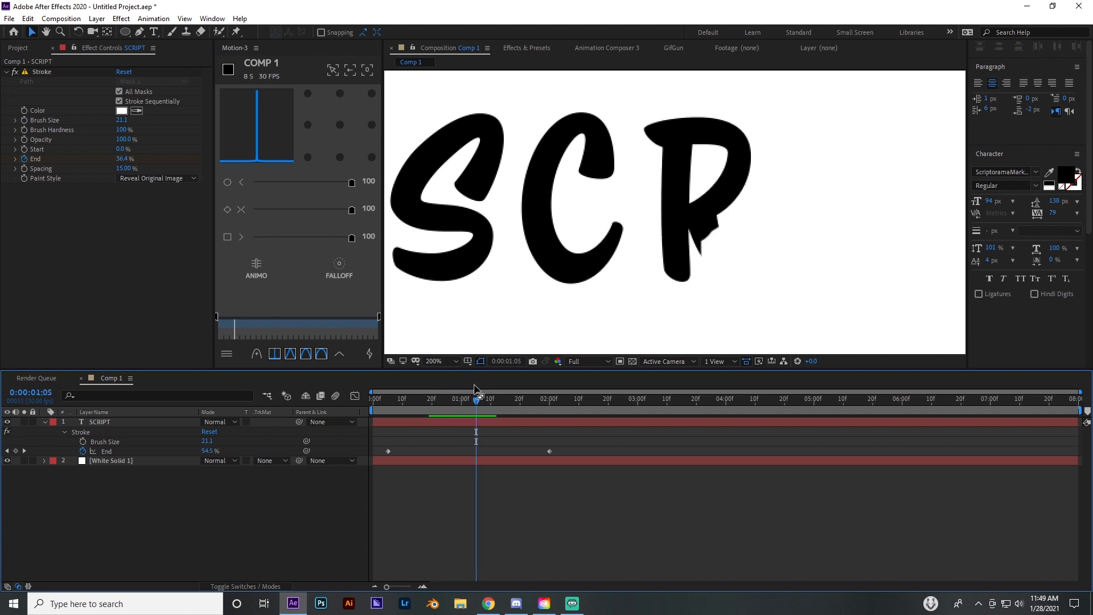
# - Shift both ends of the R's stem path to the stem's left edge, with the bottom end below the letter
pyautogui.click(513, 423)
pyautogui.moveTo(678, 286); pyautogui.dragTo(664, 293)
pyautogui.moveTo(476, 401); pyautogui.dragTo(467, 402)
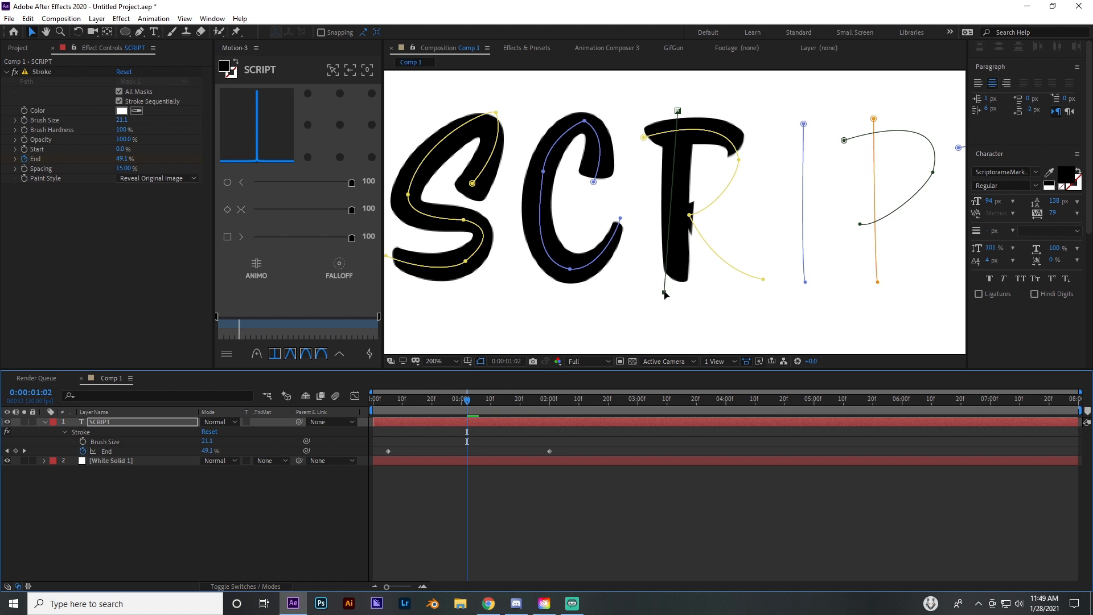
pyautogui.moveTo(666, 294); pyautogui.dragTo(667, 299)
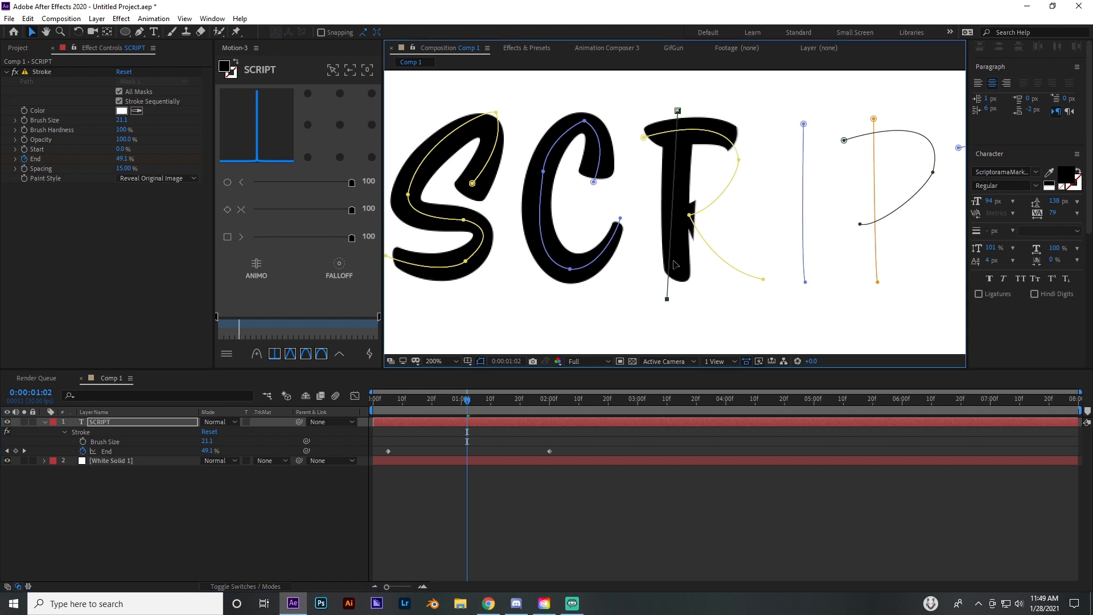
pyautogui.moveTo(678, 111); pyautogui.dragTo(666, 112)
pyautogui.moveTo(467, 400); pyautogui.dragTo(461, 402)
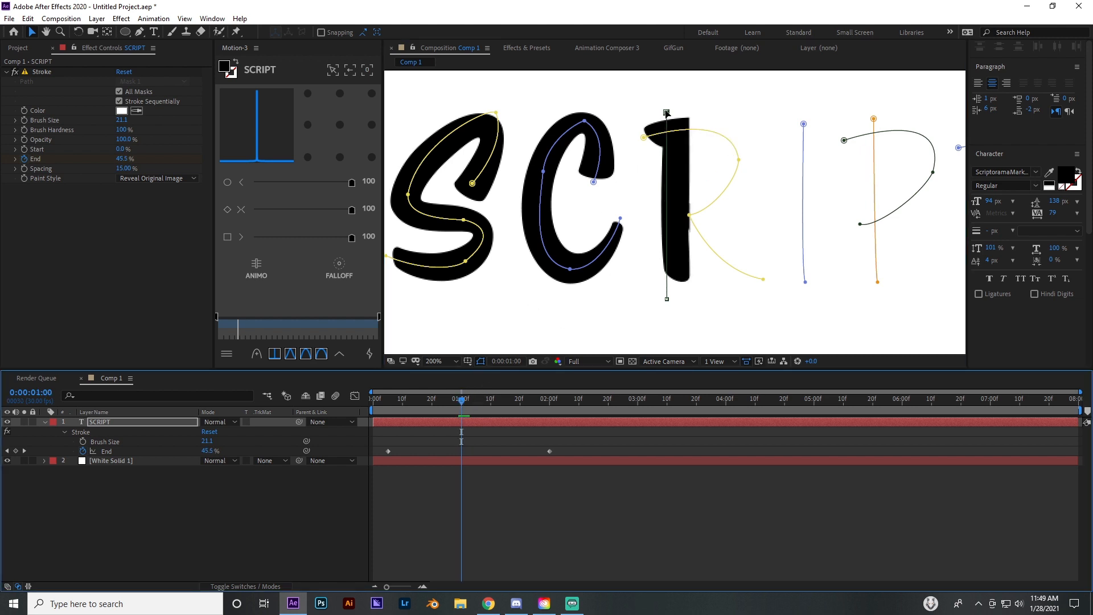
pyautogui.moveTo(667, 112); pyautogui.dragTo(665, 112)
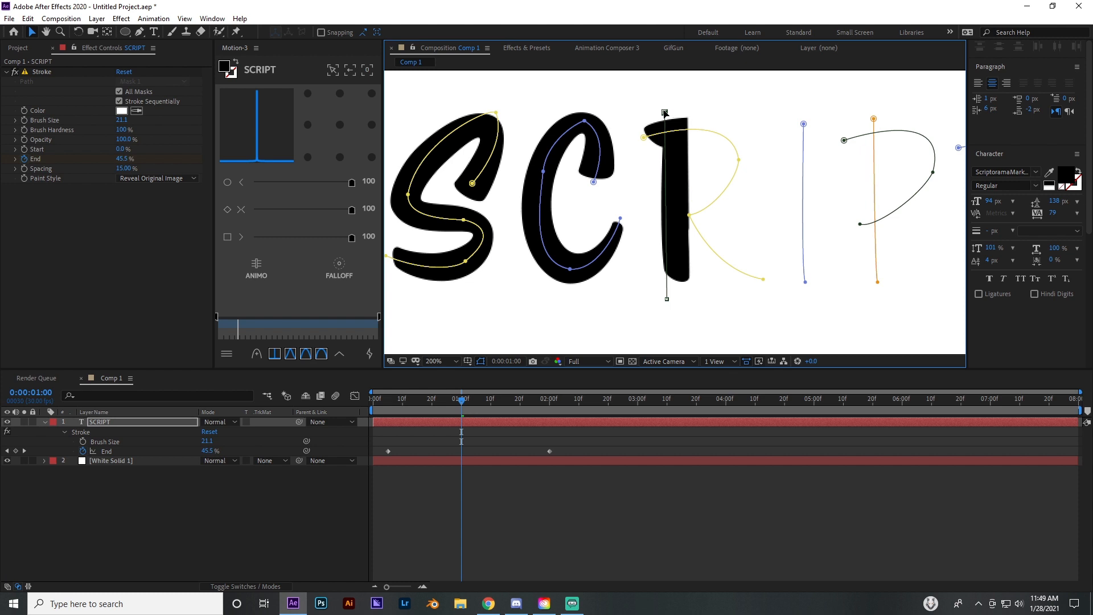
pyautogui.moveTo(667, 299); pyautogui.dragTo(665, 297)
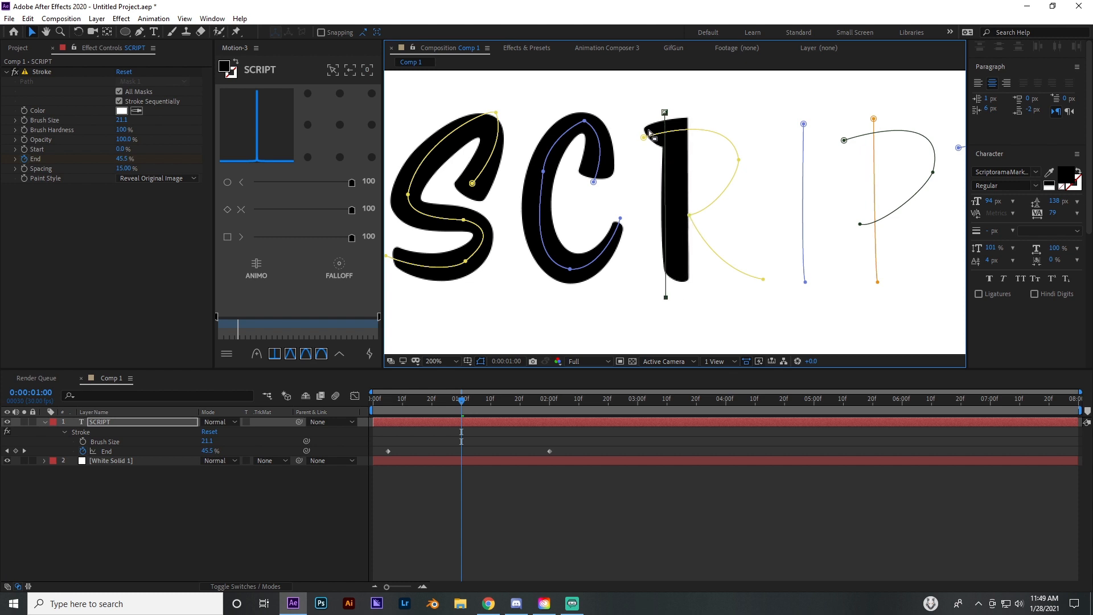
# - Raise both ends of the R's stem path slightly and check the letter's reveal up to 0:00:01:06
pyautogui.moveTo(481, 397)
pyautogui.mouseDown()
pyautogui.moveTo(426, 397)
pyautogui.moveTo(474, 397)
pyautogui.moveTo(463, 397)
pyautogui.mouseUp()
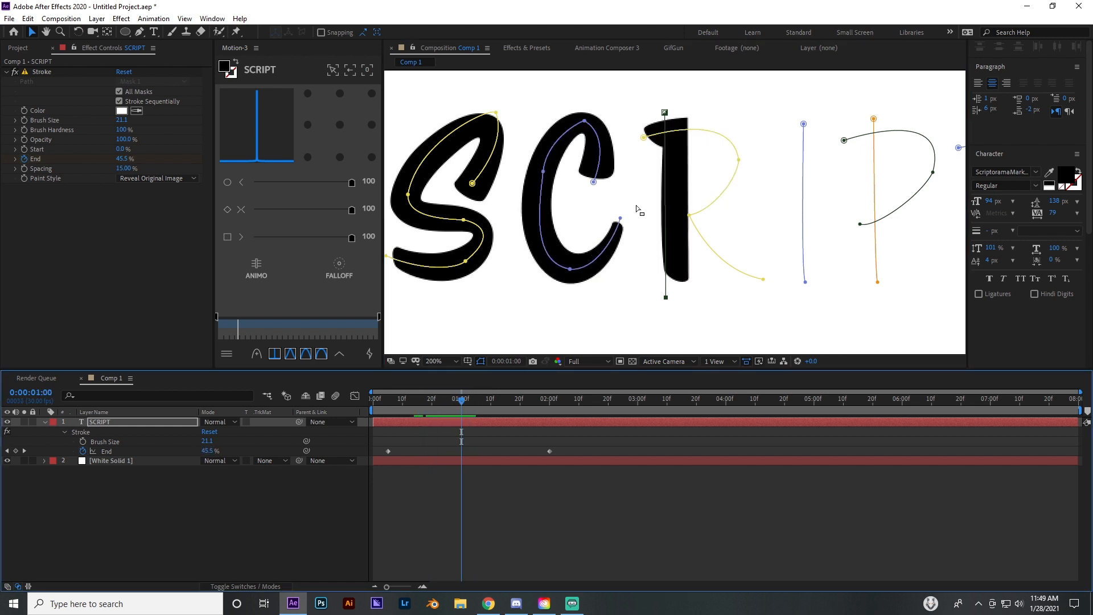
pyautogui.moveTo(665, 112)
pyautogui.mouseDown()
pyautogui.moveTo(679, 112)
pyautogui.moveTo(665, 107)
pyautogui.mouseUp()
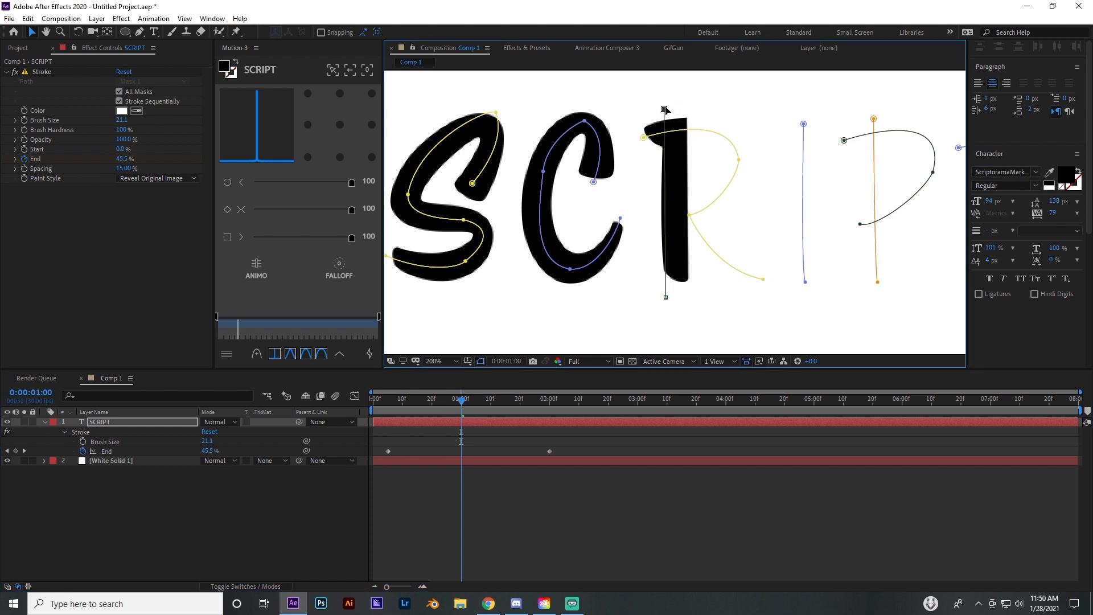
pyautogui.moveTo(668, 300); pyautogui.dragTo(669, 296)
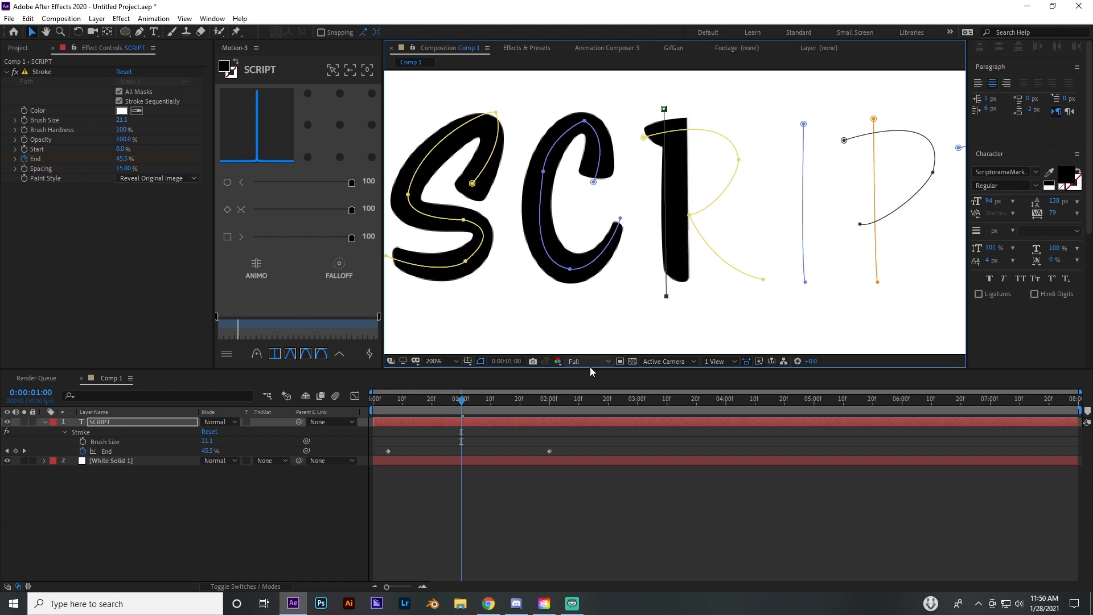
pyautogui.click(469, 400)
pyautogui.moveTo(470, 398)
pyautogui.mouseDown()
pyautogui.moveTo(514, 388)
pyautogui.moveTo(456, 397)
pyautogui.moveTo(480, 389)
pyautogui.mouseUp()
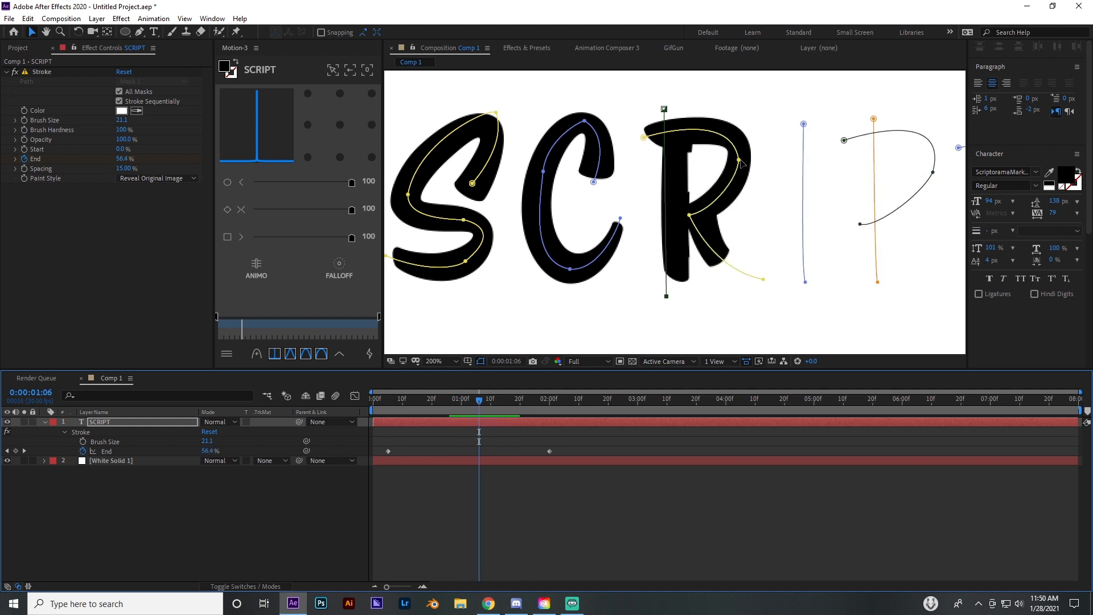
# - Nudge the R's bowl vertex outward and slant its stem path, with the top end moved right and the bottom end left
pyautogui.moveTo(742, 163)
pyautogui.mouseDown()
pyautogui.moveTo(722, 176)
pyautogui.moveTo(745, 163)
pyautogui.mouseUp()
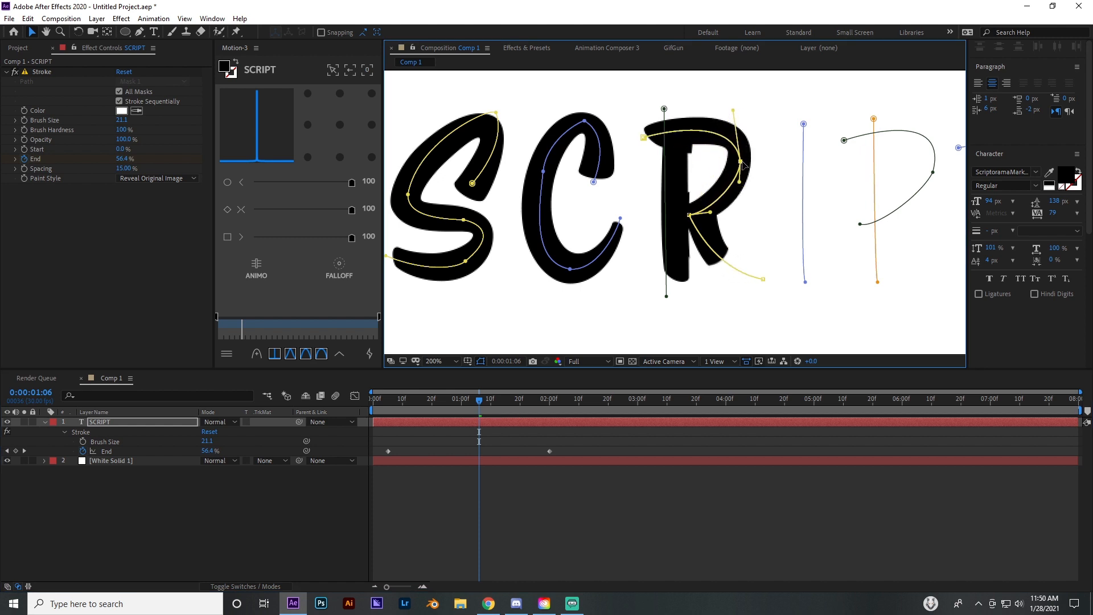
pyautogui.moveTo(667, 297)
pyautogui.mouseDown()
pyautogui.moveTo(678, 293)
pyautogui.moveTo(666, 294)
pyautogui.mouseUp()
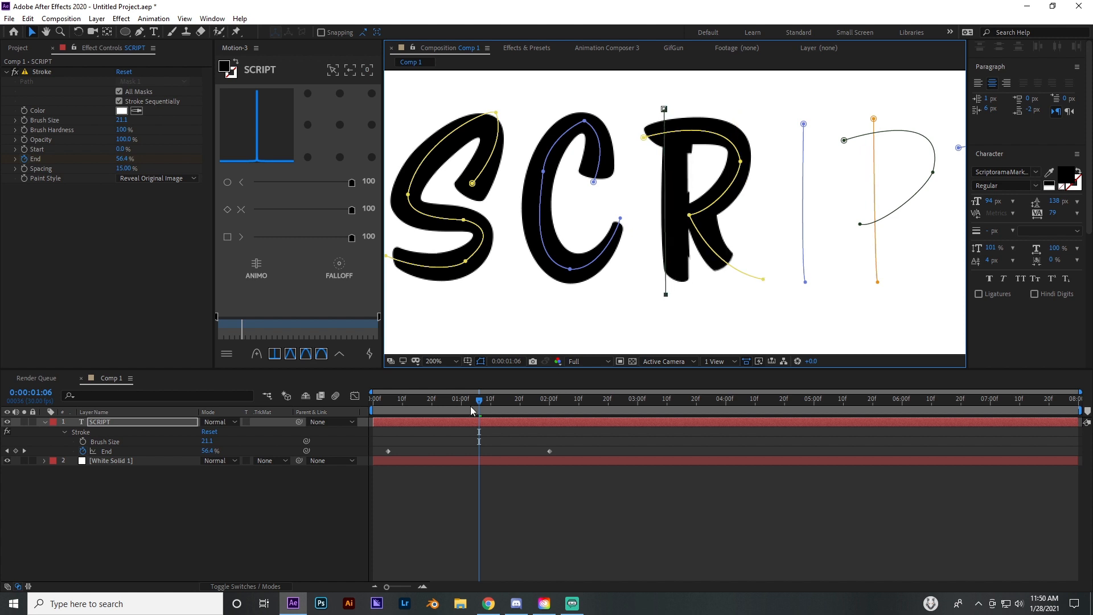
pyautogui.moveTo(456, 400); pyautogui.dragTo(461, 400)
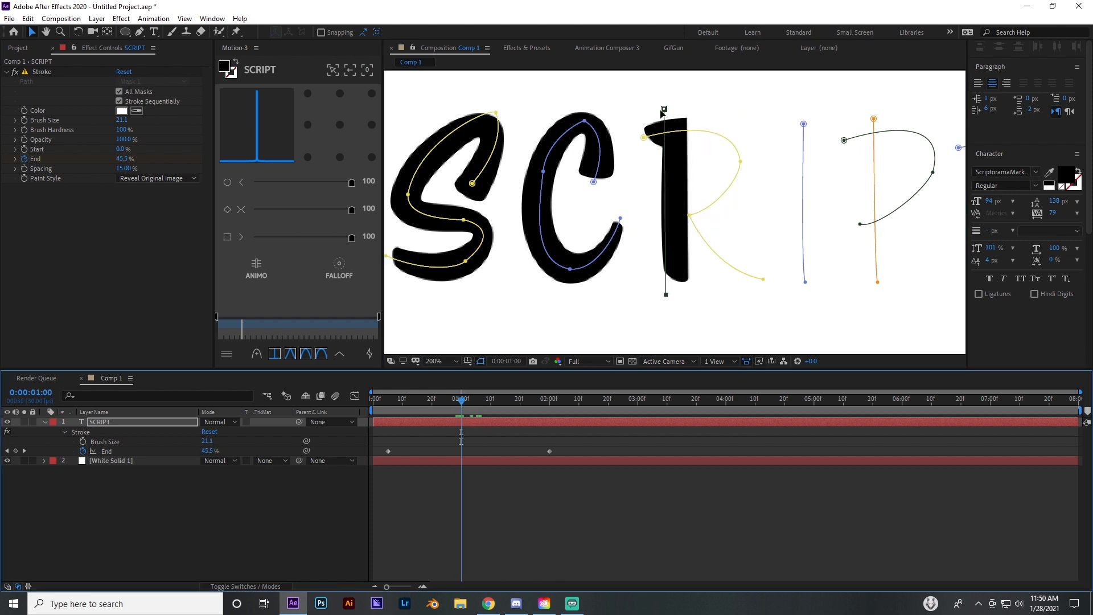
pyautogui.moveTo(662, 111); pyautogui.dragTo(669, 114)
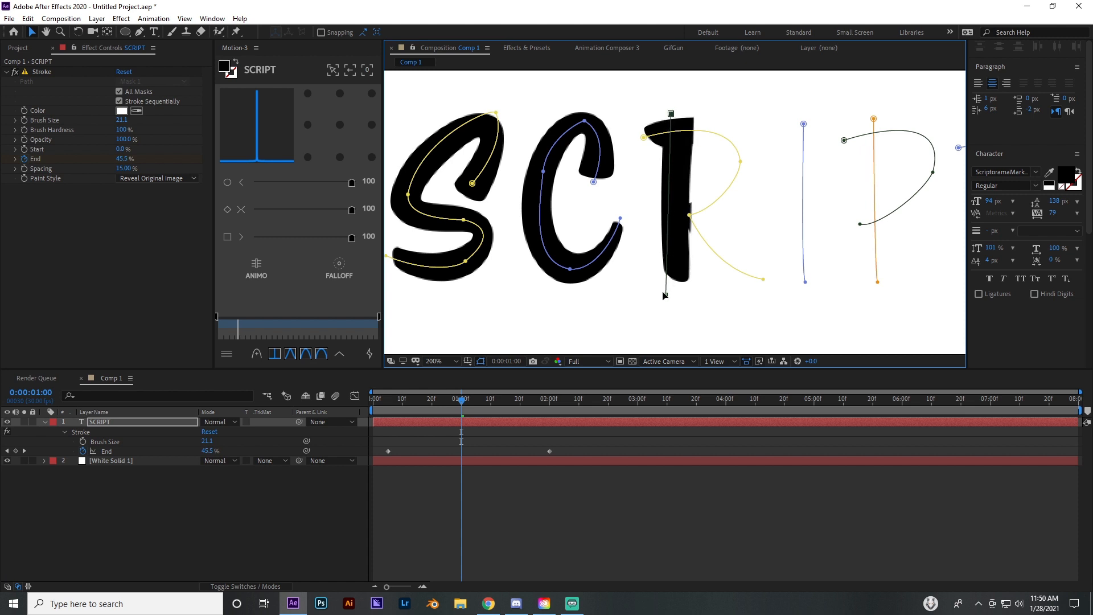
pyautogui.moveTo(665, 295)
pyautogui.mouseDown()
pyautogui.moveTo(675, 295)
pyautogui.moveTo(663, 292)
pyautogui.mouseUp()
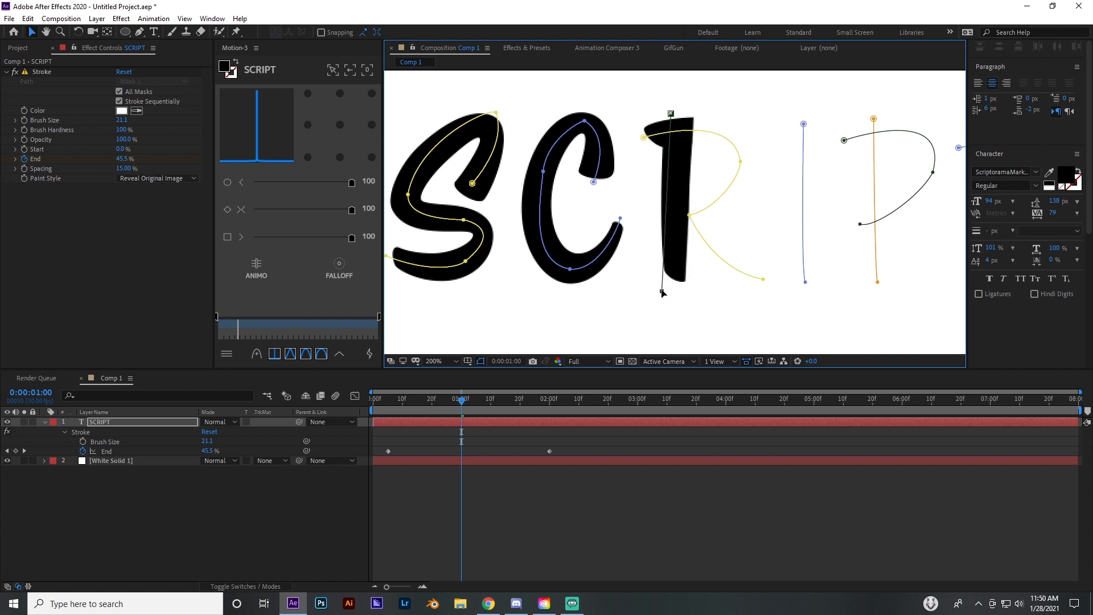
# - Add a vertex midway along the R's stem path, shift it slightly left, and move the bottom end lower and to the right
pyautogui.click(139, 33)
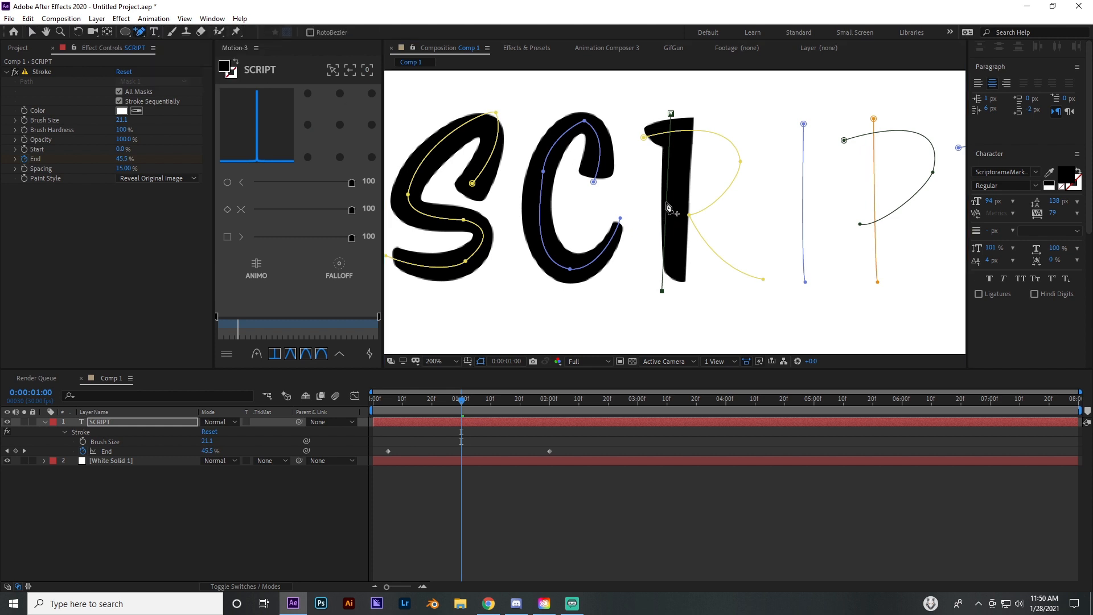
pyautogui.click(666, 202)
pyautogui.click(35, 36)
pyautogui.moveTo(667, 203); pyautogui.dragTo(666, 206)
pyautogui.moveTo(661, 291); pyautogui.dragTo(666, 298)
pyautogui.moveTo(669, 205); pyautogui.dragTo(666, 206)
pyautogui.moveTo(665, 299); pyautogui.dragTo(670, 303)
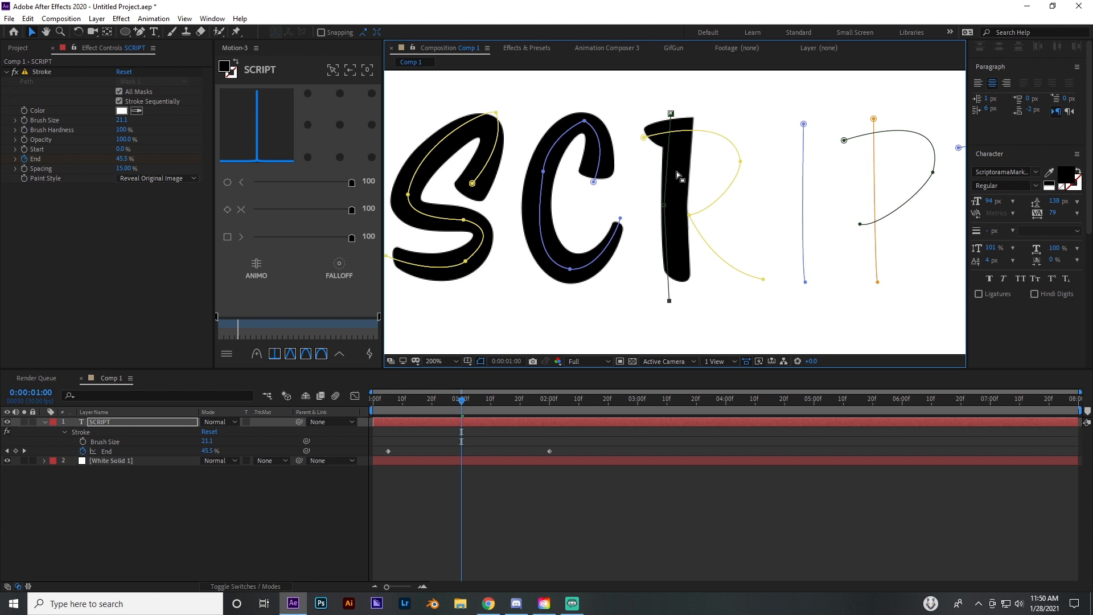
pyautogui.moveTo(664, 206); pyautogui.dragTo(664, 205)
# - Set the Stroke effect's Brush Size to 23.4 and check the R's reveal back to 0:00:00:29
pyautogui.moveTo(463, 400); pyautogui.dragTo(486, 401)
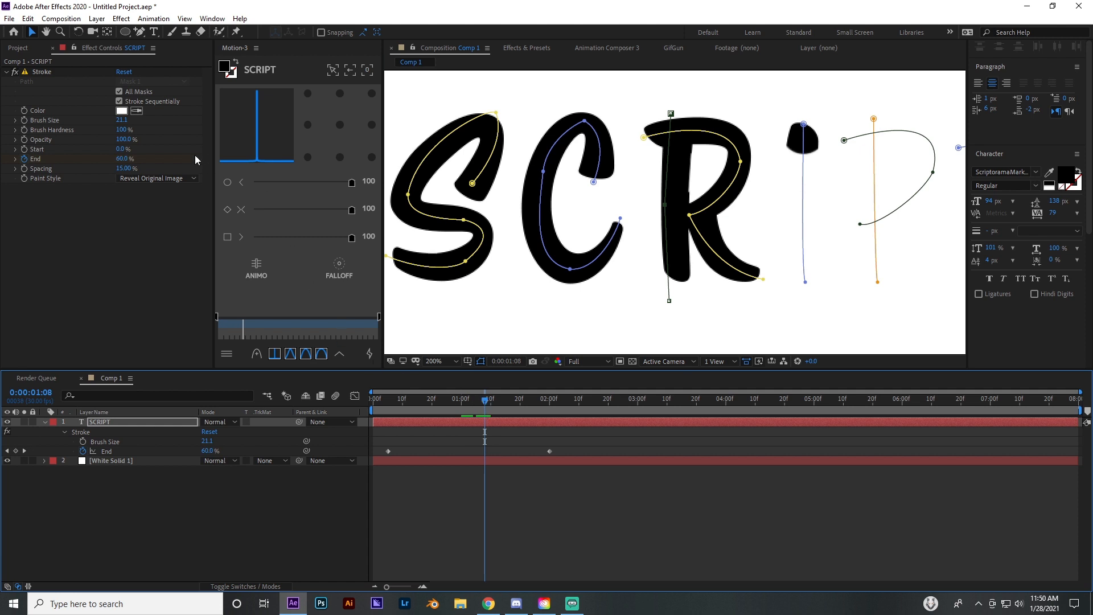
pyautogui.moveTo(124, 121); pyautogui.dragTo(130, 123)
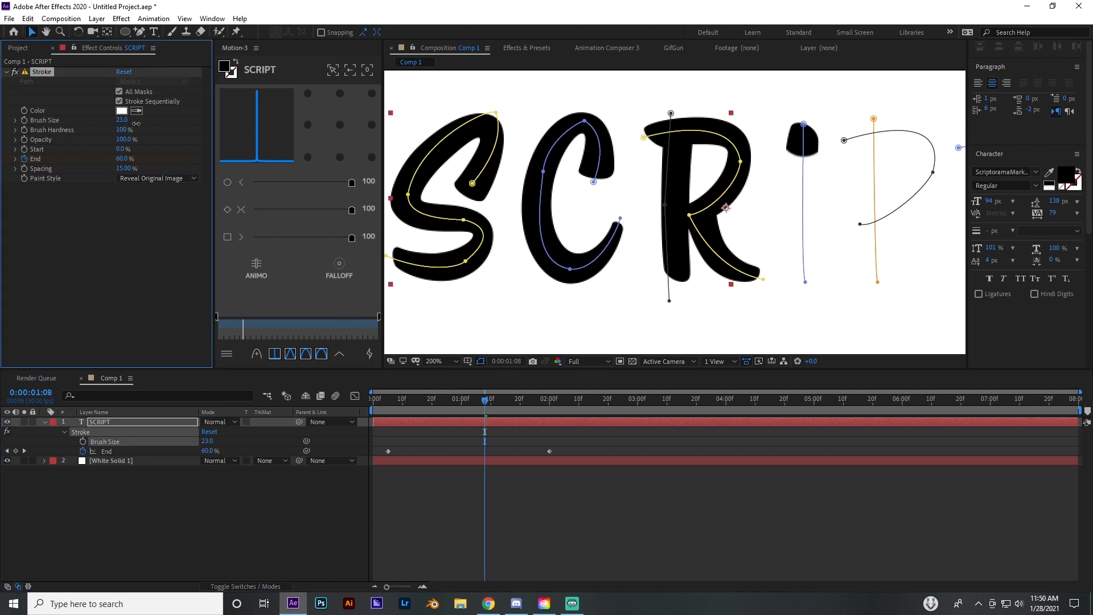
pyautogui.moveTo(485, 402); pyautogui.dragTo(460, 381)
pyautogui.scroll(2, 714, 224)
pyautogui.scroll(-4, 746, 222)
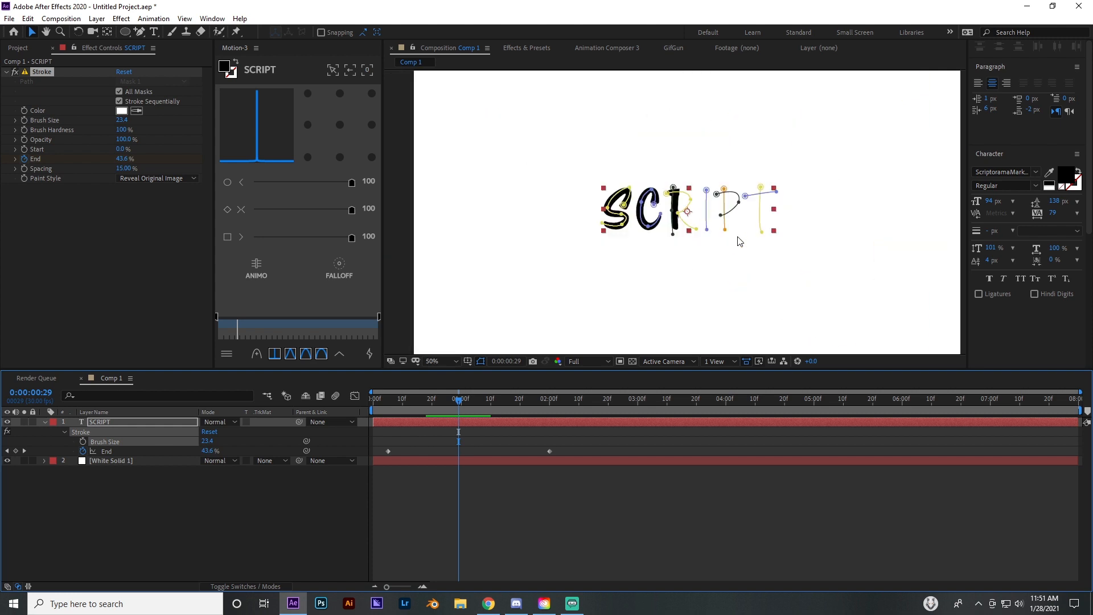
pyautogui.scroll(1, 740, 242)
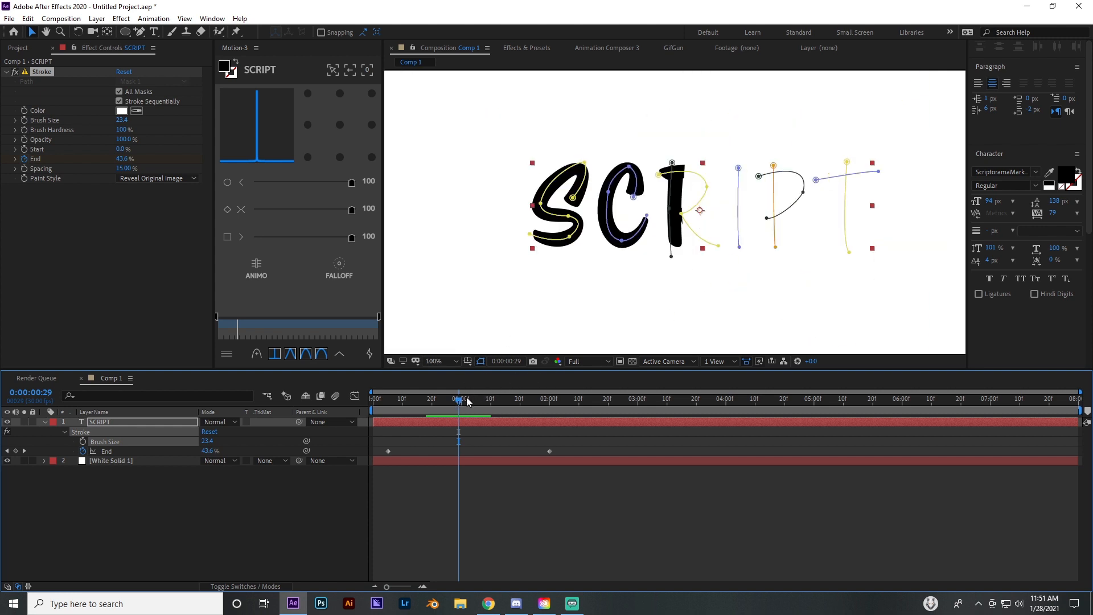
# - Adjust the bottom of the P's stem path at 0:00:01:15 and add a vertex midway along it
pyautogui.moveTo(467, 401); pyautogui.dragTo(514, 399)
pyautogui.scroll(4, 726, 210)
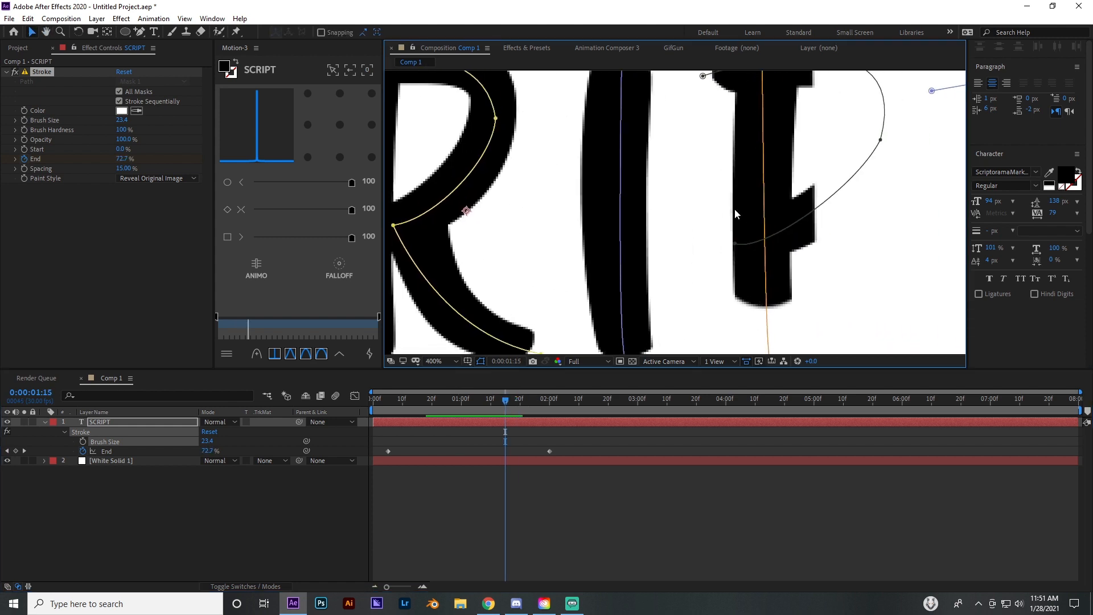
pyautogui.scroll(-2, 735, 214)
pyautogui.moveTo(724, 285)
pyautogui.mouseDown()
pyautogui.moveTo(700, 295)
pyautogui.moveTo(715, 295)
pyautogui.mouseUp()
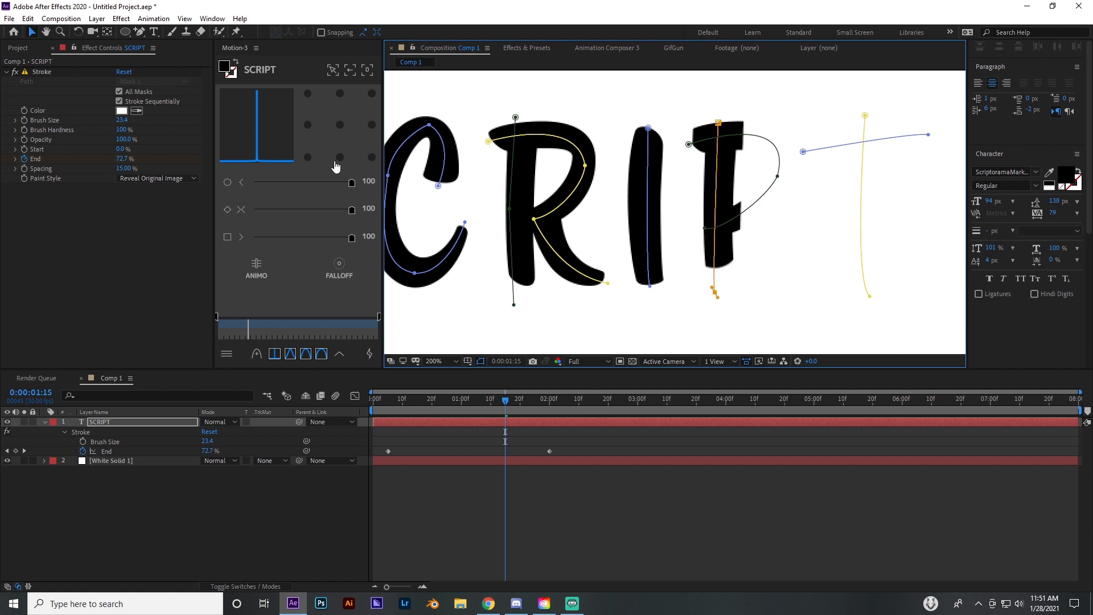
pyautogui.moveTo(147, 34); pyautogui.dragTo(166, 52)
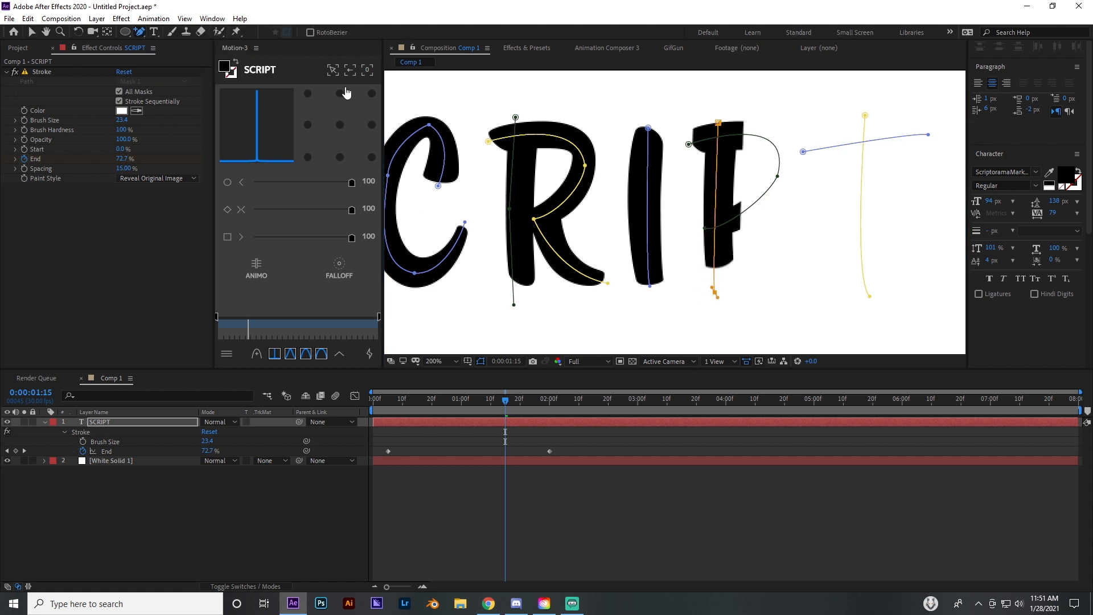
pyautogui.click(716, 200)
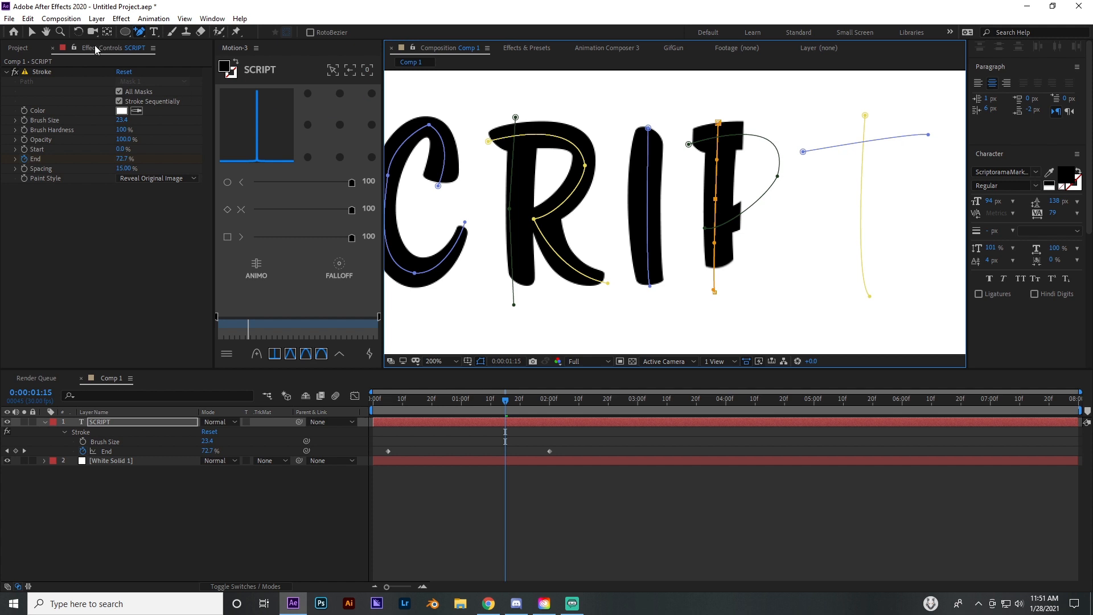
# - Shift the P's stem path toward the stem's left edge at its top and middle vertices, and extend its bottom end lower
pyautogui.press('v')
pyautogui.moveTo(715, 291); pyautogui.dragTo(718, 303)
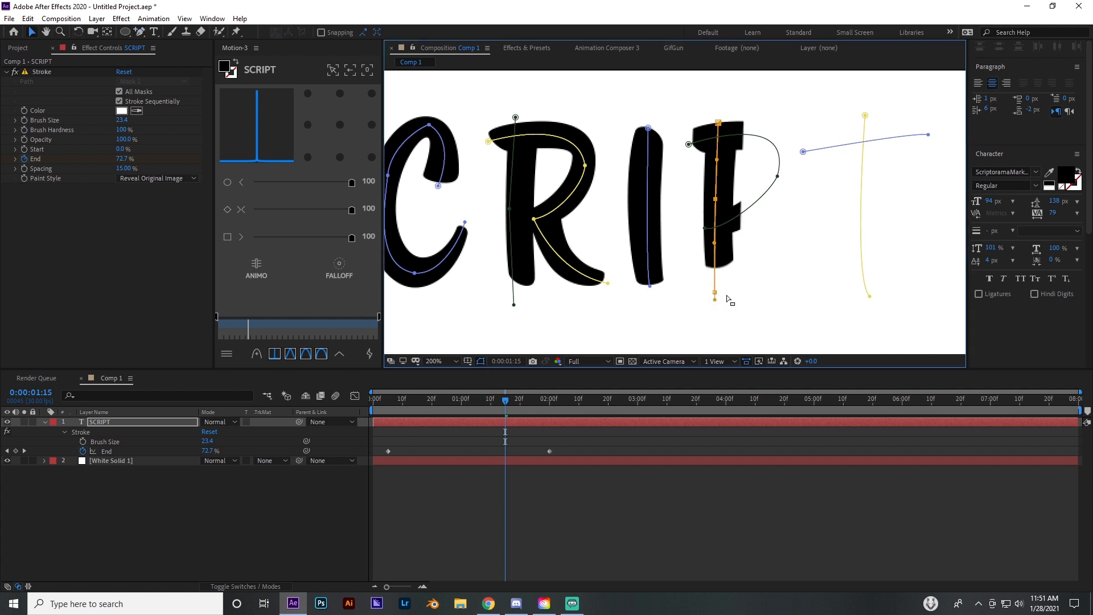
pyautogui.moveTo(715, 298); pyautogui.dragTo(704, 300)
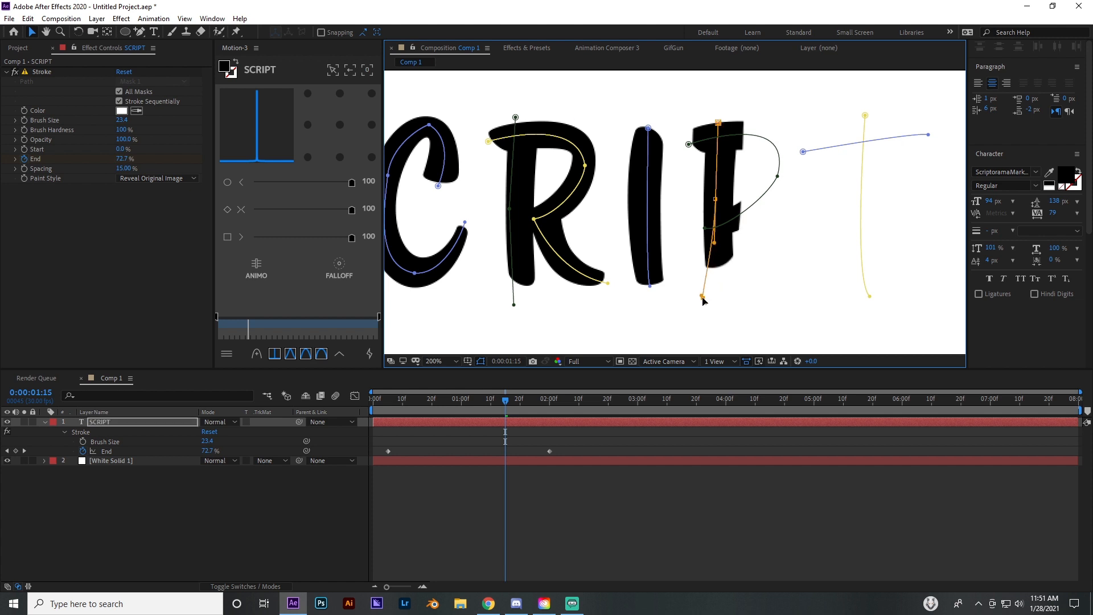
pyautogui.moveTo(716, 199); pyautogui.dragTo(709, 199)
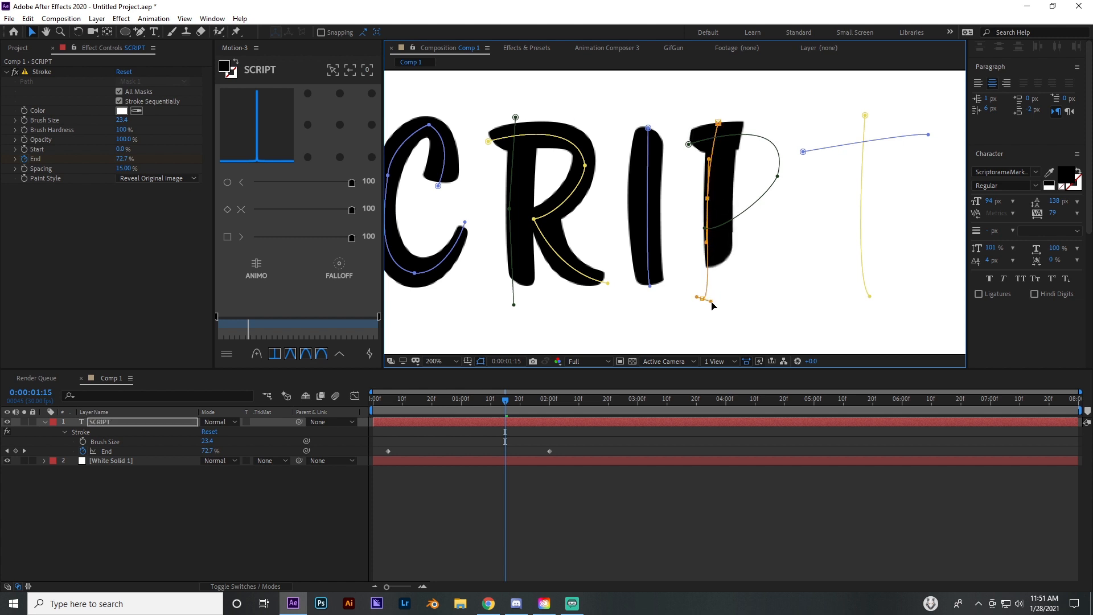
pyautogui.moveTo(703, 299); pyautogui.dragTo(713, 309)
pyautogui.moveTo(718, 122); pyautogui.dragTo(711, 121)
# - Check the reveal through to 0:00:02:09 and set the Stroke effect's Brush Size to 24.4
pyautogui.moveTo(506, 401)
pyautogui.mouseDown()
pyautogui.moveTo(527, 401)
pyautogui.moveTo(466, 401)
pyautogui.moveTo(580, 408)
pyautogui.mouseUp()
pyautogui.moveTo(120, 123); pyautogui.dragTo(126, 121)
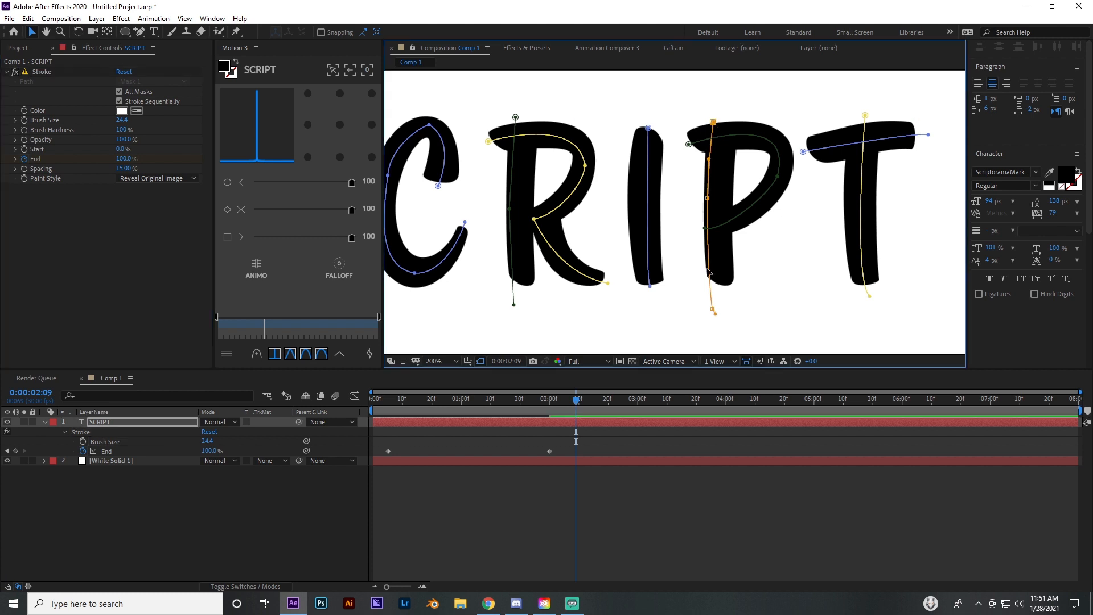
# - At 0:00:00:08, move the start vertex of the S's mask path slightly up and right to remove the stray mark
pyautogui.press(',')
pyautogui.click(436, 361)
pyautogui.click(450, 379)
pyautogui.click(538, 430)
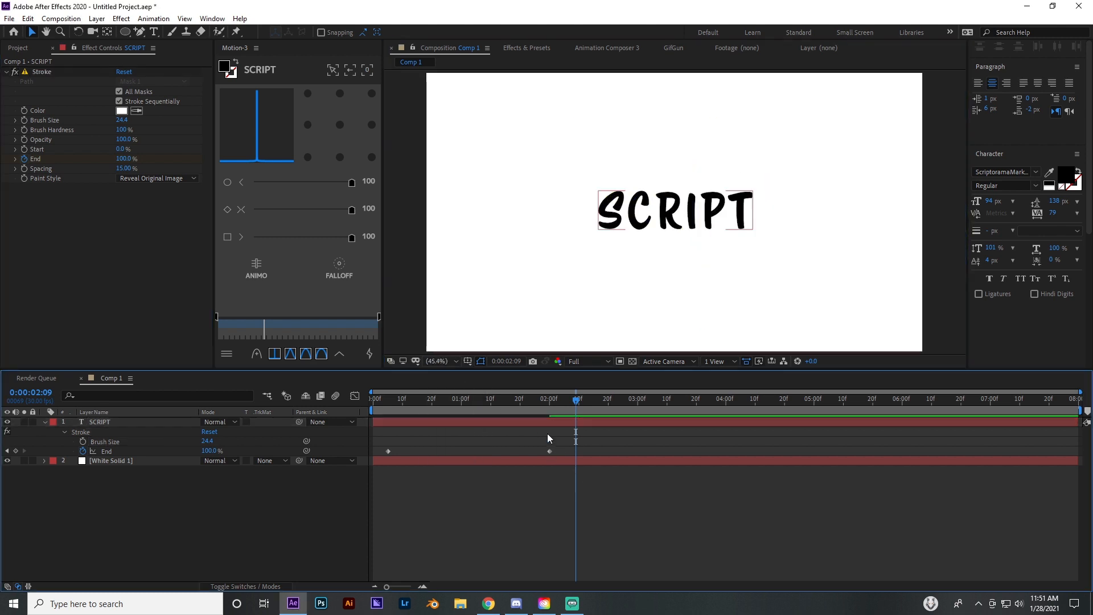
pyautogui.moveTo(452, 406)
pyautogui.mouseDown()
pyautogui.moveTo(379, 401)
pyautogui.moveTo(415, 402)
pyautogui.moveTo(396, 405)
pyautogui.mouseUp()
pyautogui.scroll(5, 591, 225)
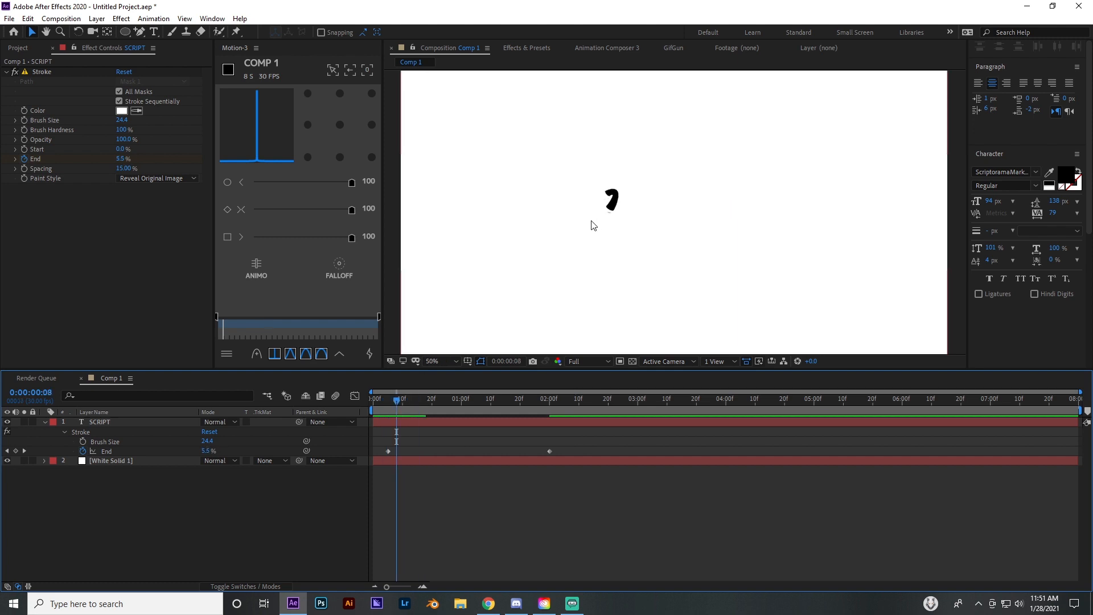
pyautogui.scroll(2, 574, 206)
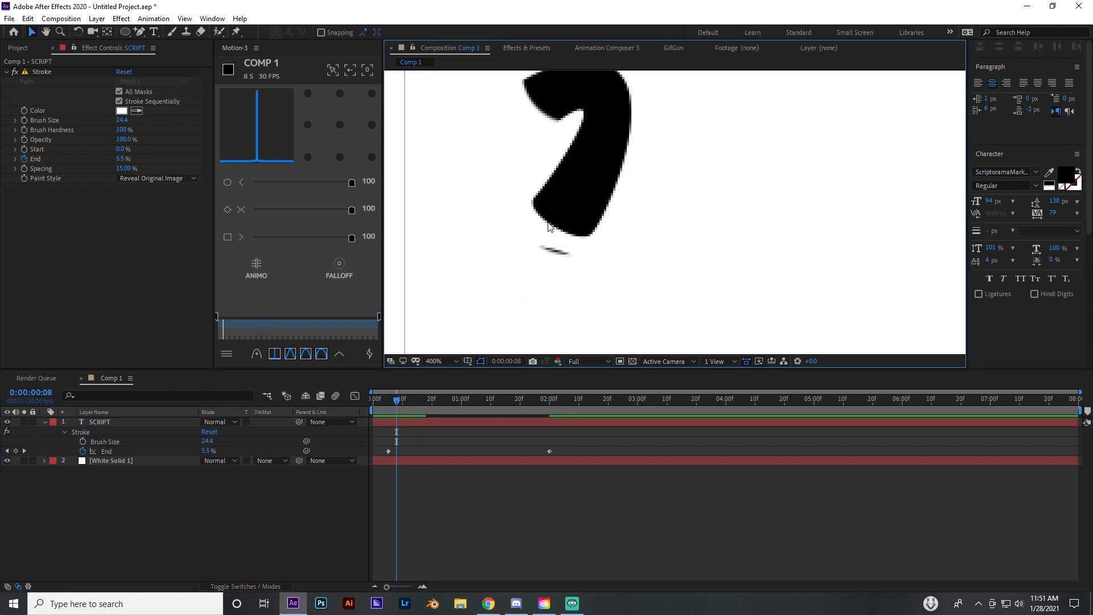
pyautogui.click(566, 204)
pyautogui.moveTo(568, 202); pyautogui.dragTo(574, 197)
# - Preview the handwriting reveal twice from the first frame with the whole composition in view and the mask paths hidden
pyautogui.moveTo(397, 400); pyautogui.dragTo(371, 399)
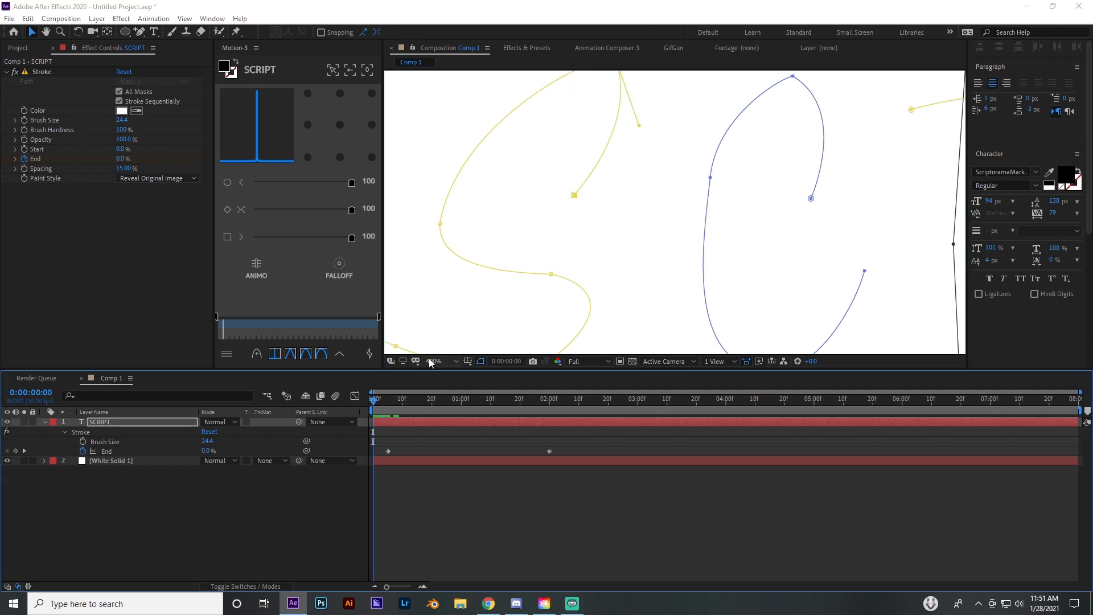
pyautogui.click(435, 361)
pyautogui.click(455, 378)
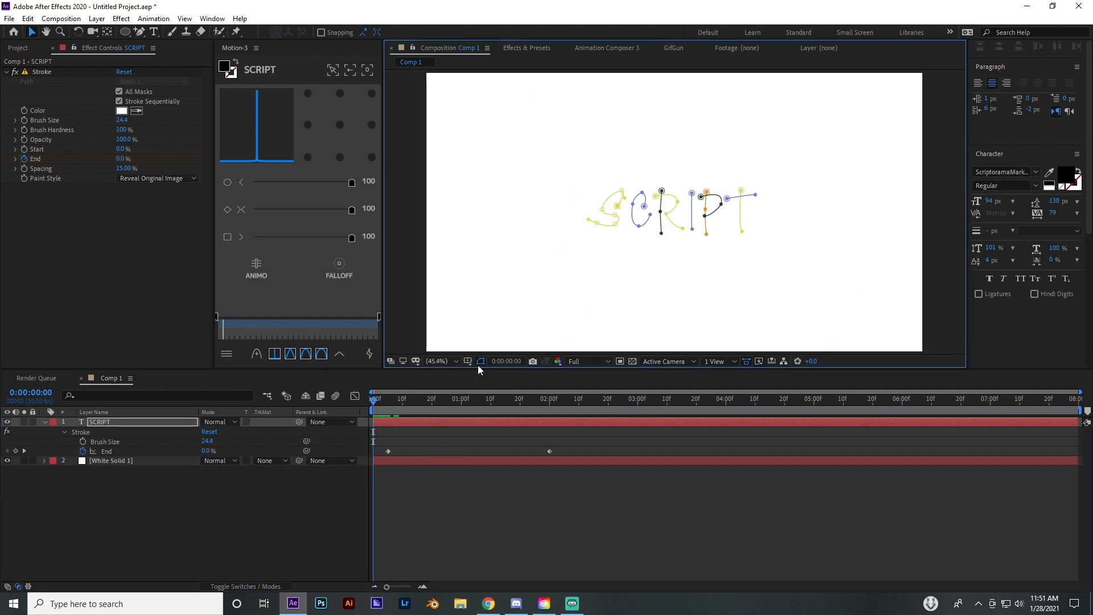
pyautogui.click(480, 361)
pyautogui.click(519, 485)
pyautogui.scroll(3, 1032, 132)
pyautogui.click(1025, 65)
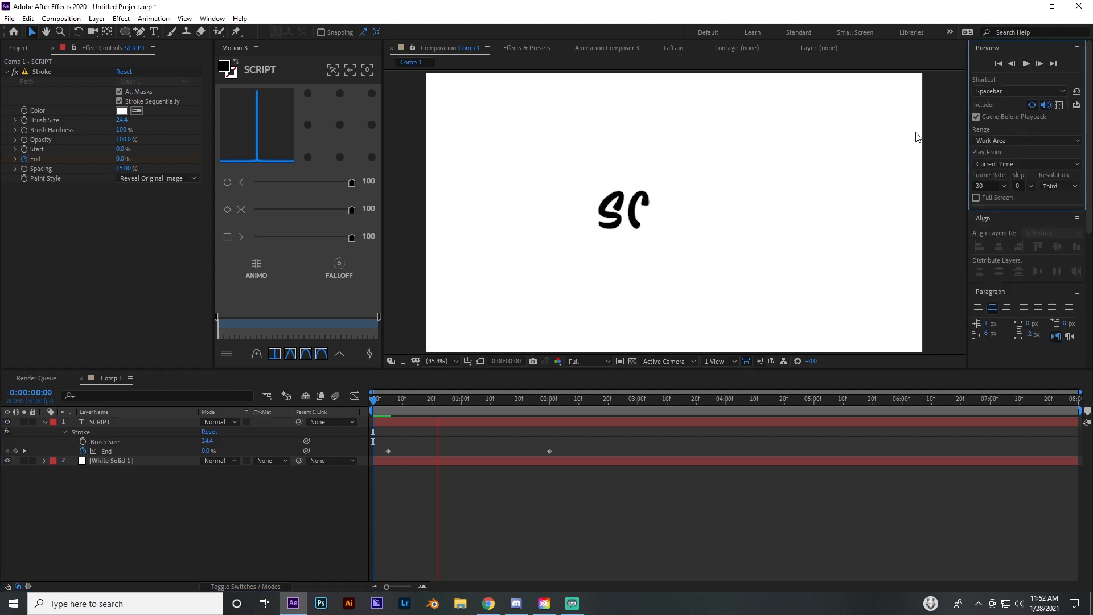
pyautogui.click(859, 170)
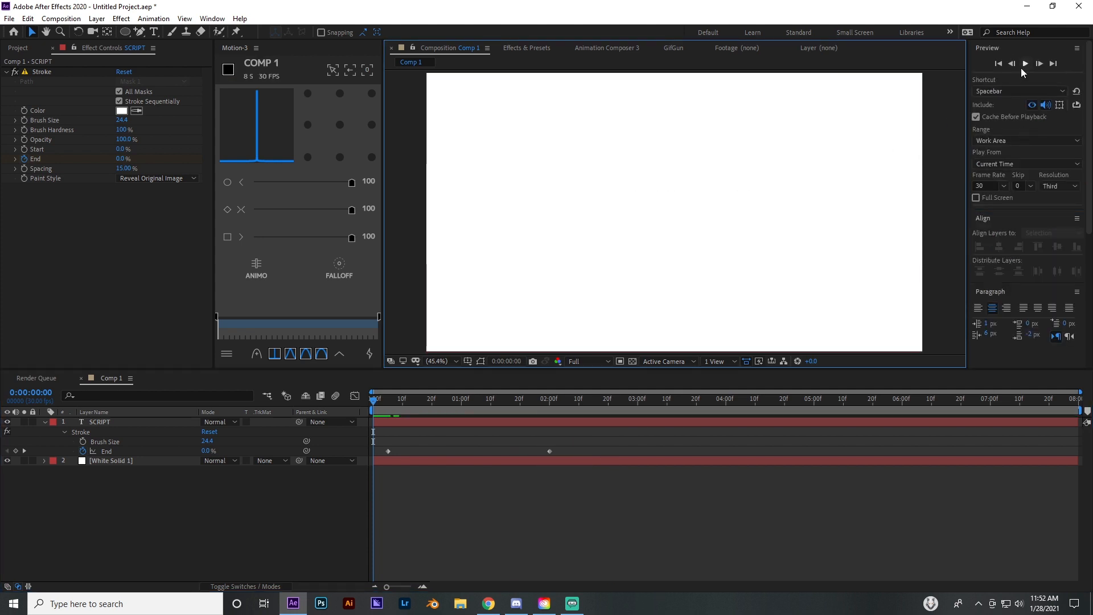
pyautogui.click(1024, 63)
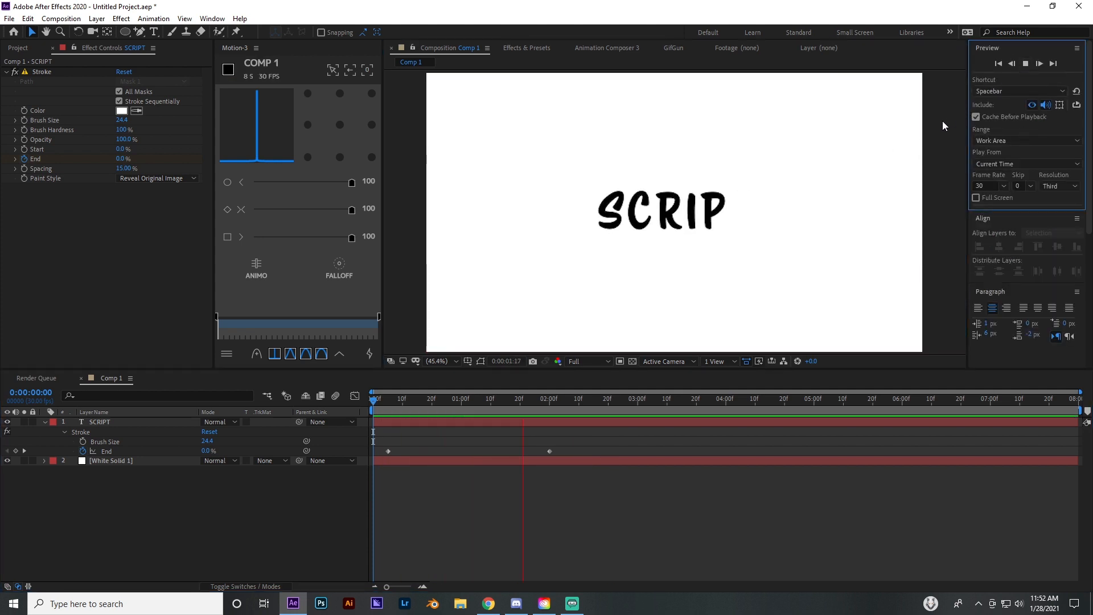
pyautogui.click(908, 162)
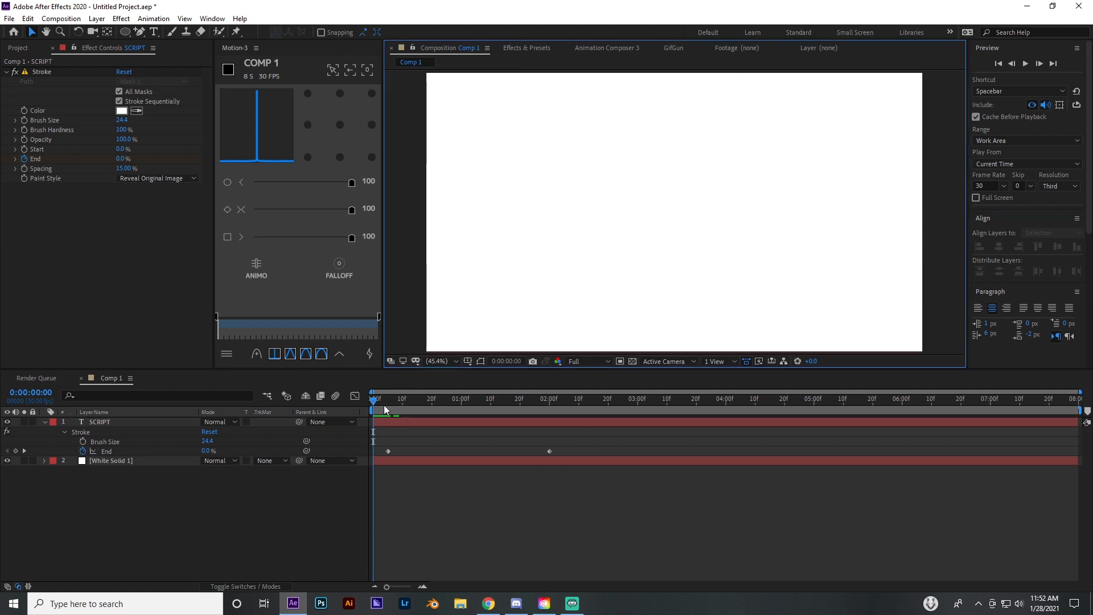
# - Examine the inner edge of the R's stem at 0:00:01:03 for stray pieces of the reveal
pyautogui.moveTo(383, 400); pyautogui.dragTo(472, 401)
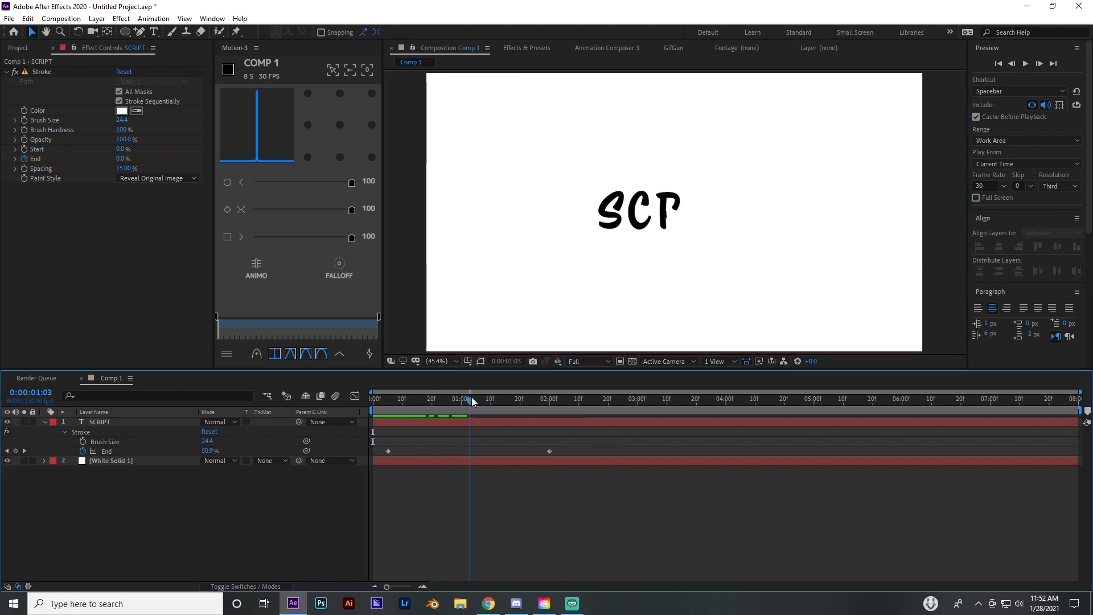
pyautogui.scroll(4, 657, 221)
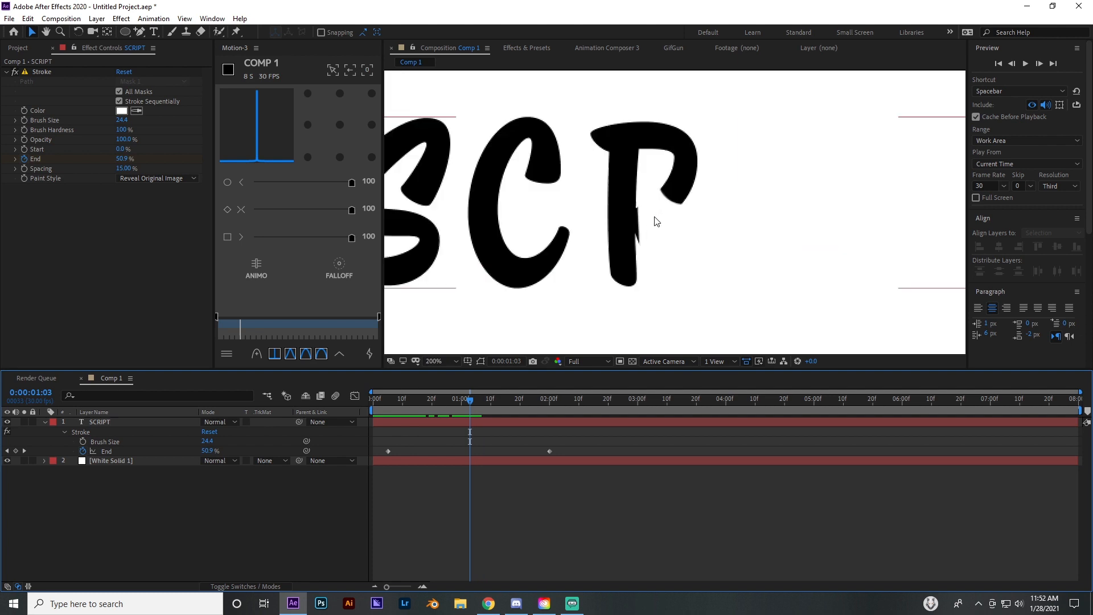
pyautogui.scroll(1, 632, 228)
pyautogui.scroll(-1, 603, 229)
pyautogui.scroll(2, 598, 233)
pyautogui.click(492, 421)
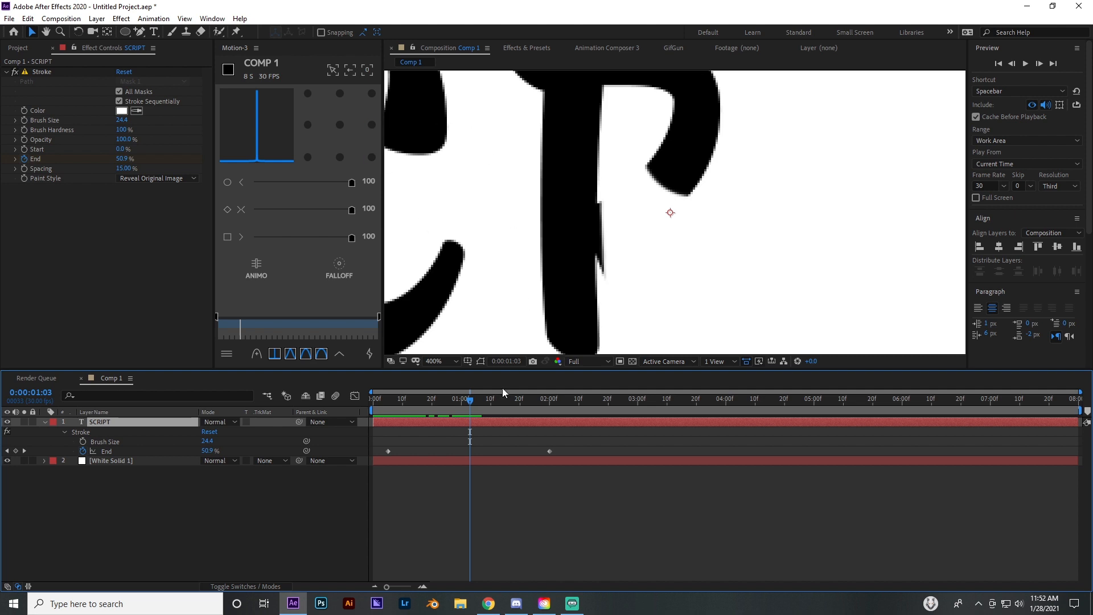
pyautogui.scroll(-2, 491, 290)
pyautogui.scroll(2, 493, 290)
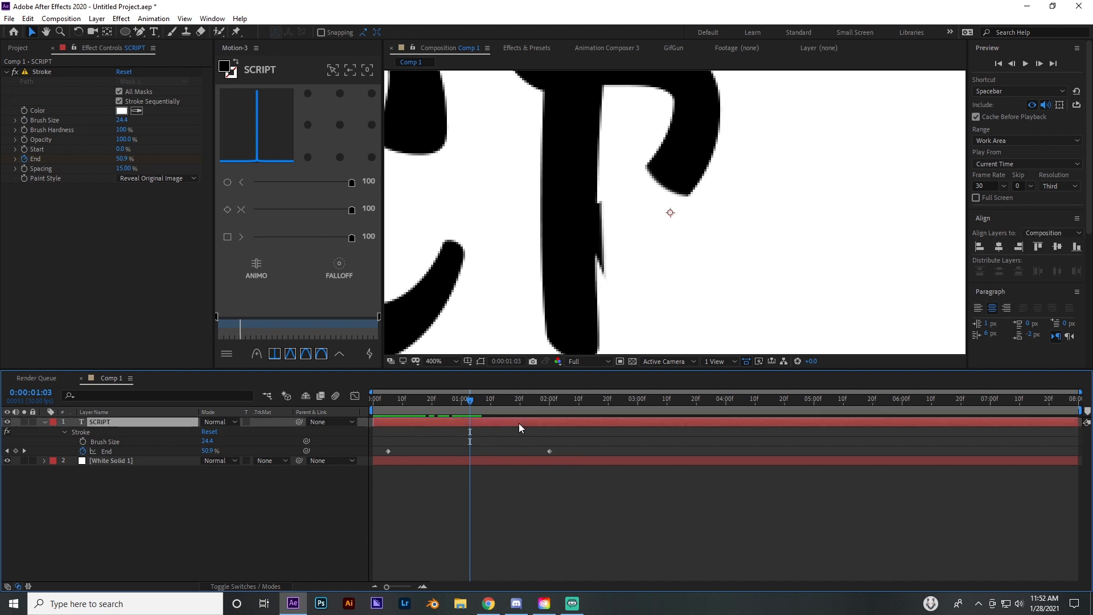
# - Draw a closed white shape with the Pen tool over the stray piece beside the R's stem
pyautogui.moveTo(128, 35); pyautogui.dragTo(156, 43)
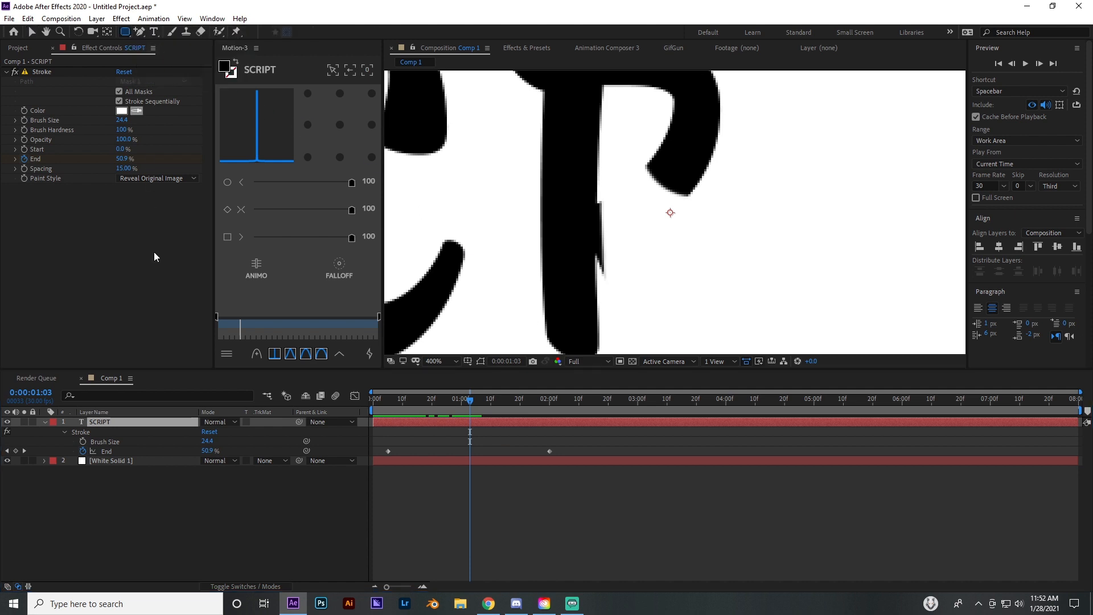
pyautogui.click(446, 516)
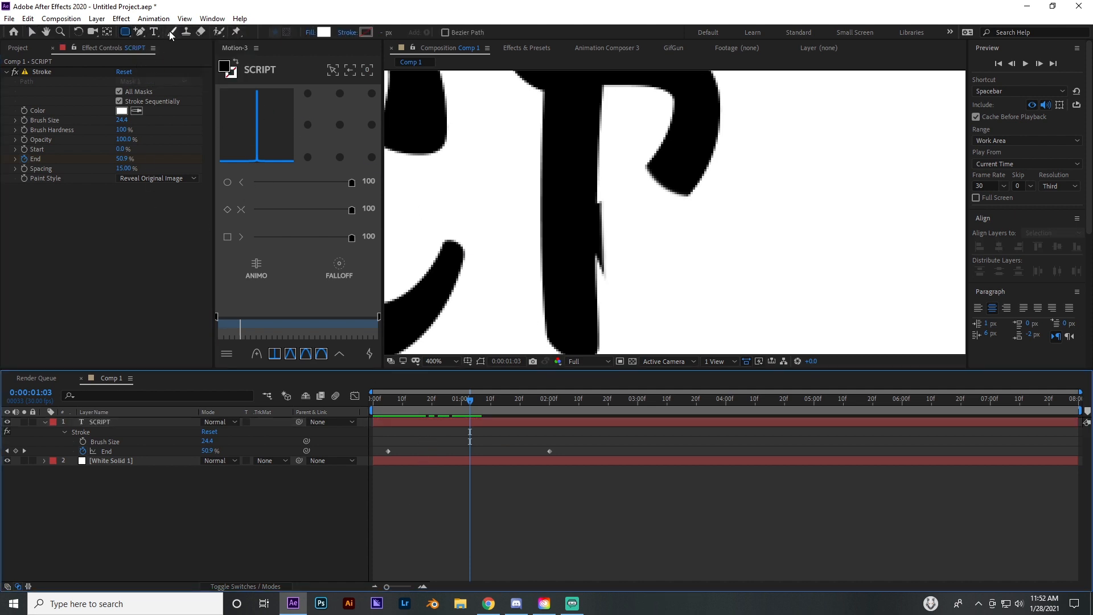
pyautogui.moveTo(142, 34); pyautogui.dragTo(173, 39)
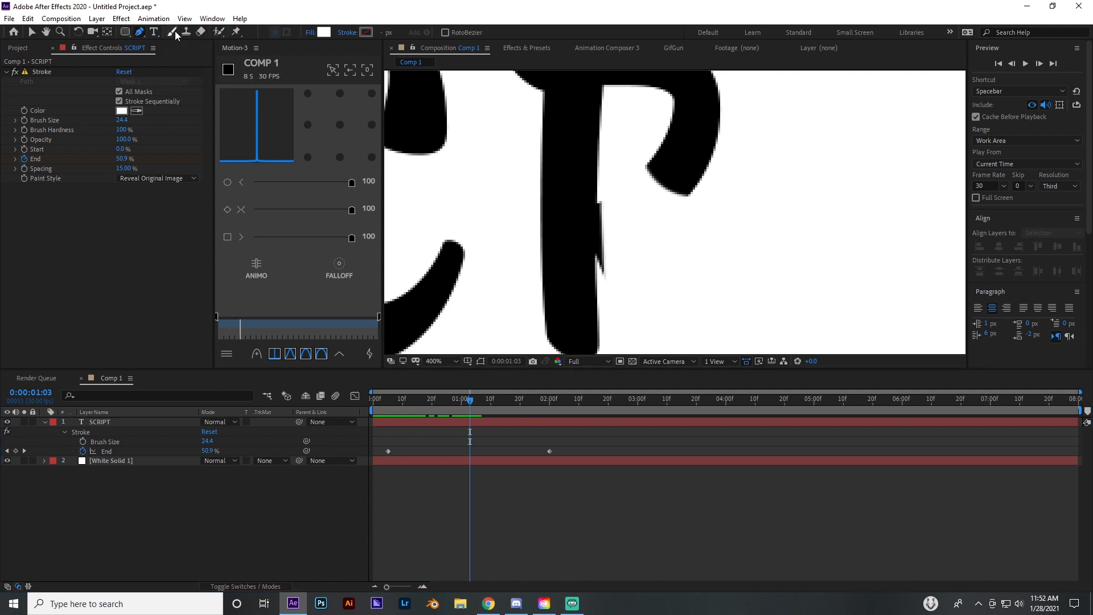
pyautogui.click(600, 202)
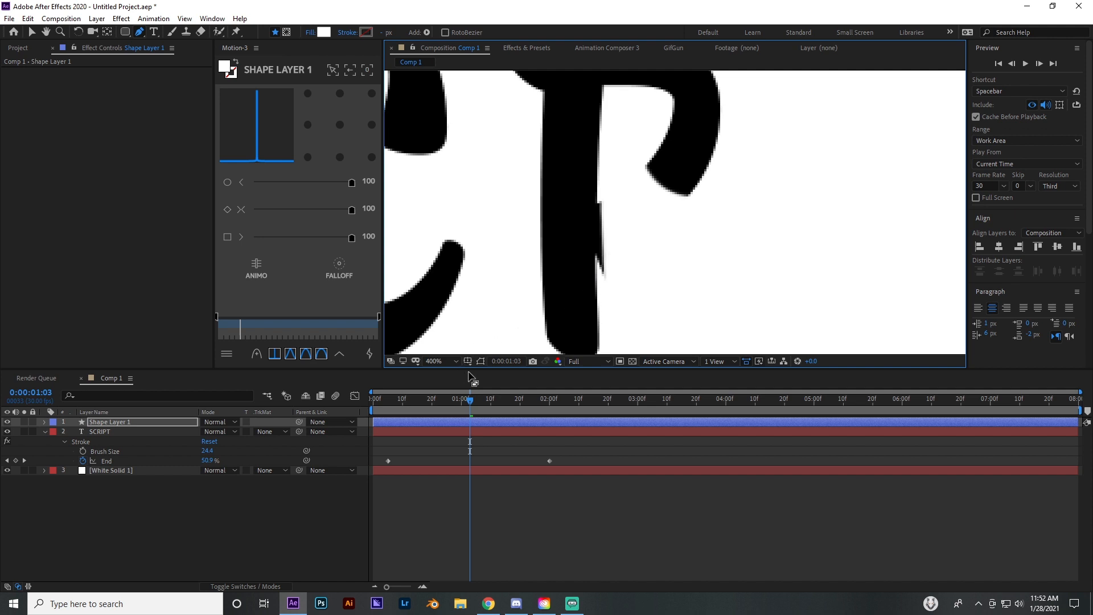
pyautogui.moveTo(598, 277); pyautogui.dragTo(599, 323)
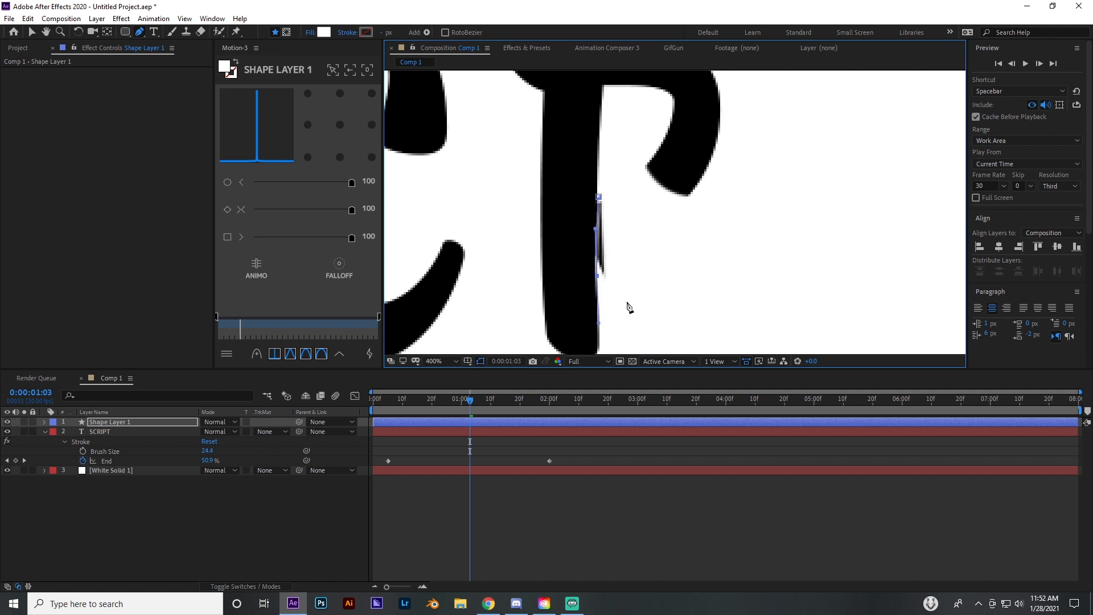
pyautogui.moveTo(638, 291); pyautogui.dragTo(630, 212)
pyautogui.click(599, 198)
pyautogui.press('v')
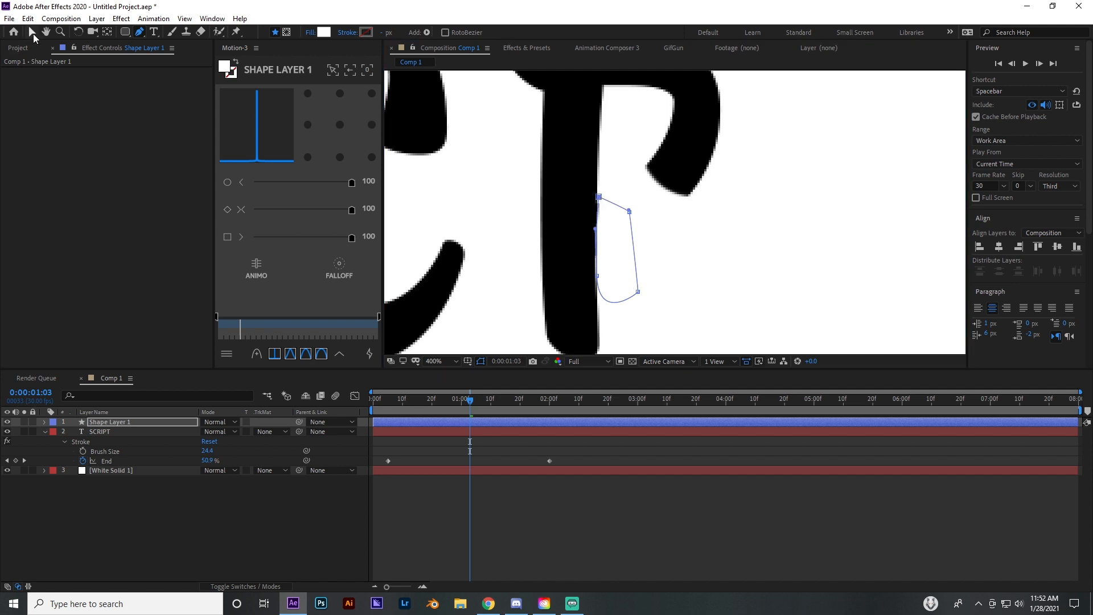
pyautogui.click(669, 230)
pyautogui.click(654, 519)
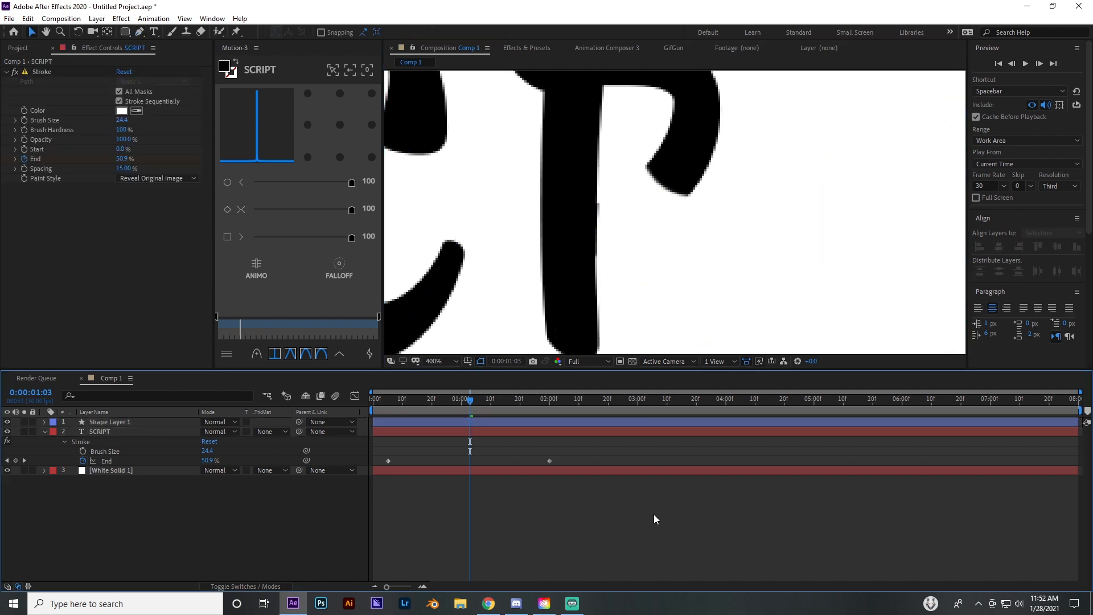
# - Adjust the white cover shape's position along the edge of the R's stem
pyautogui.scroll(-2, 588, 273)
pyautogui.scroll(3, 590, 273)
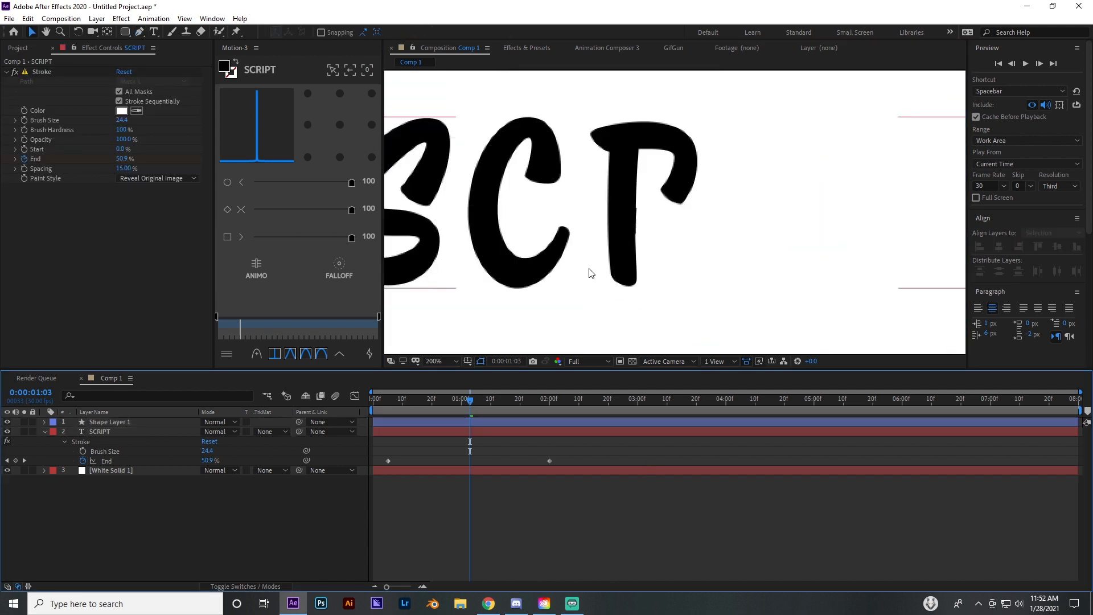
pyautogui.moveTo(598, 182); pyautogui.dragTo(547, 226)
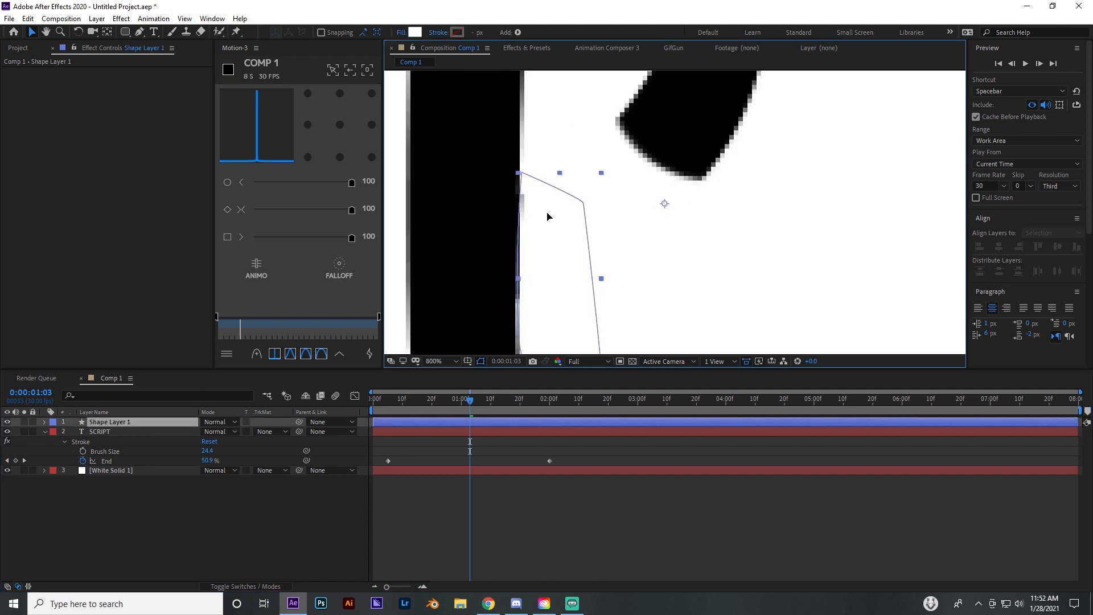
pyautogui.click(572, 501)
pyautogui.scroll(-2, 597, 284)
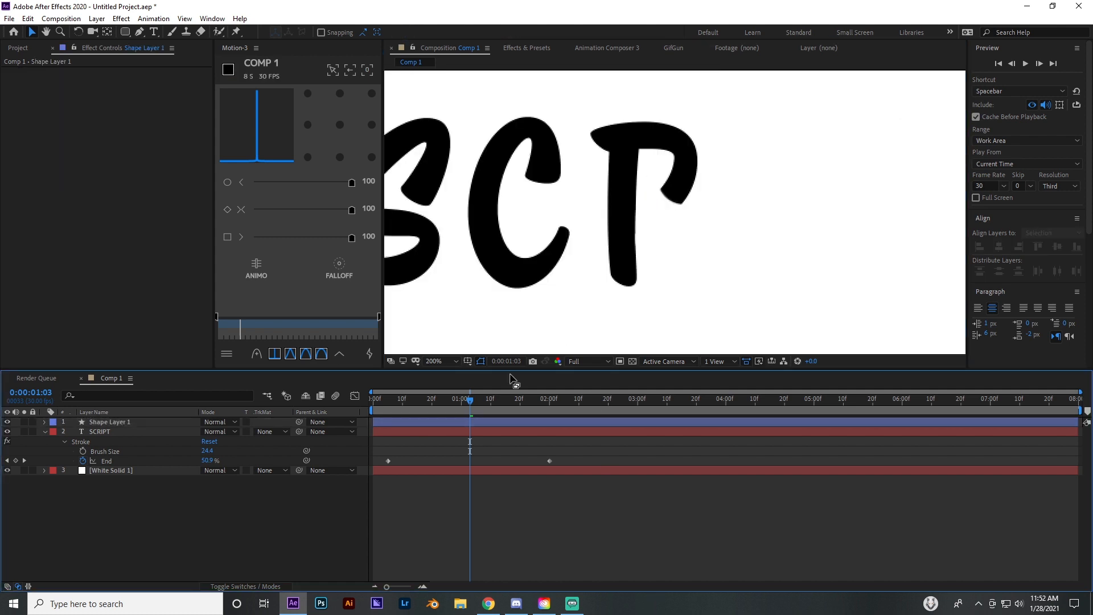
# - Check the white cover shape at 0:00:01:04 and delete its shape layer
pyautogui.moveTo(472, 398)
pyautogui.mouseDown()
pyautogui.moveTo(491, 398)
pyautogui.moveTo(473, 395)
pyautogui.mouseUp()
pyautogui.click(647, 222)
pyautogui.scroll(-4, 654, 233)
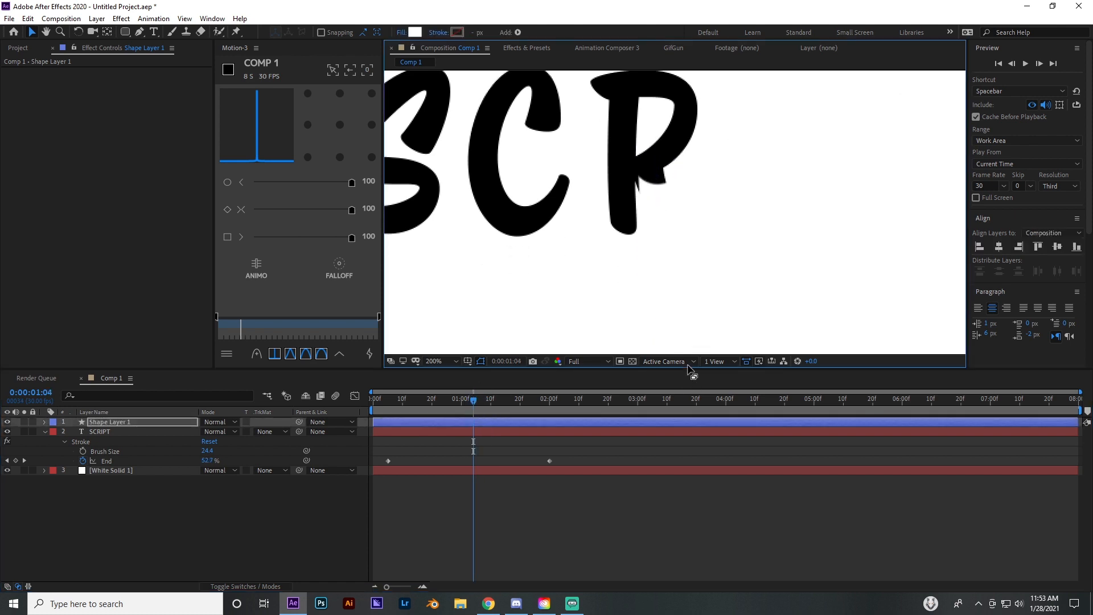
pyautogui.press('Delete')
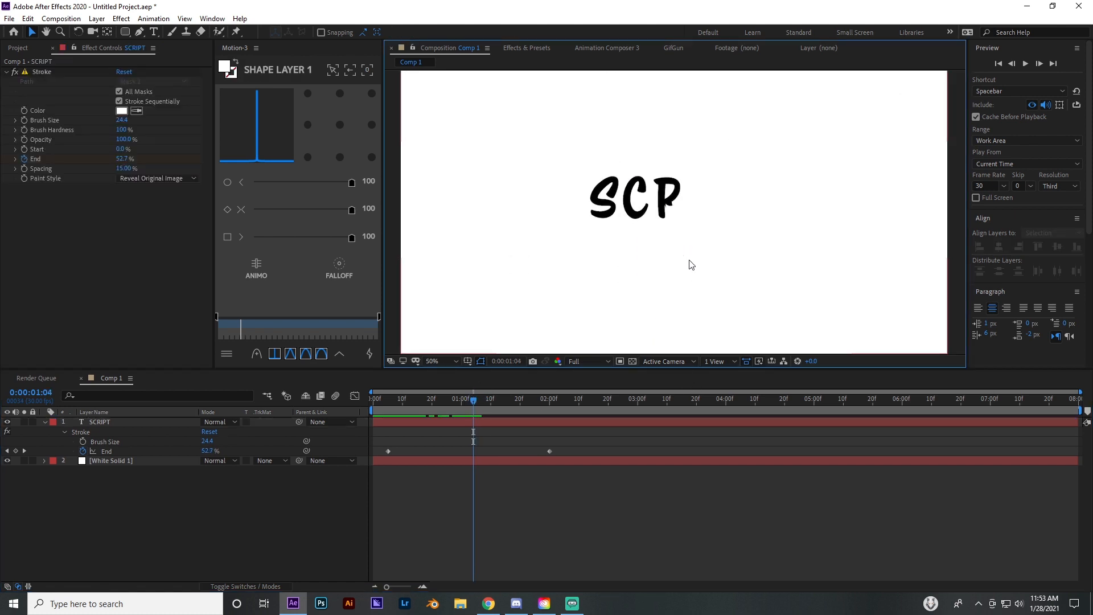
pyautogui.scroll(4, 692, 259)
pyautogui.scroll(-2, 689, 234)
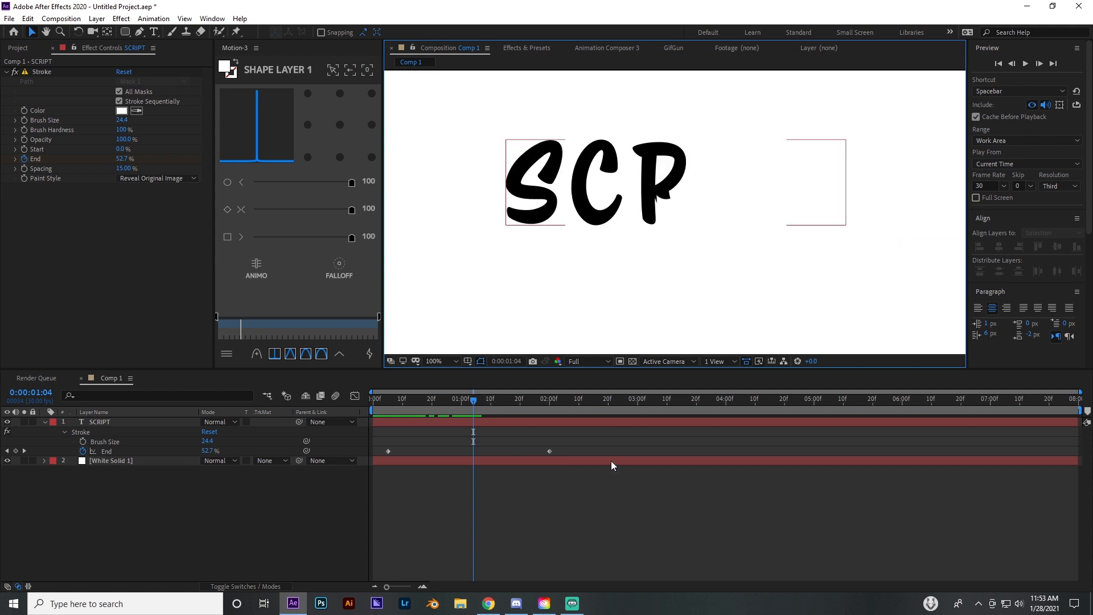
# - Scrub the reveal back to 0:00:00:24, then play the animation from 0:00:00:00 with the whole composition in view
pyautogui.moveTo(473, 399); pyautogui.dragTo(443, 391)
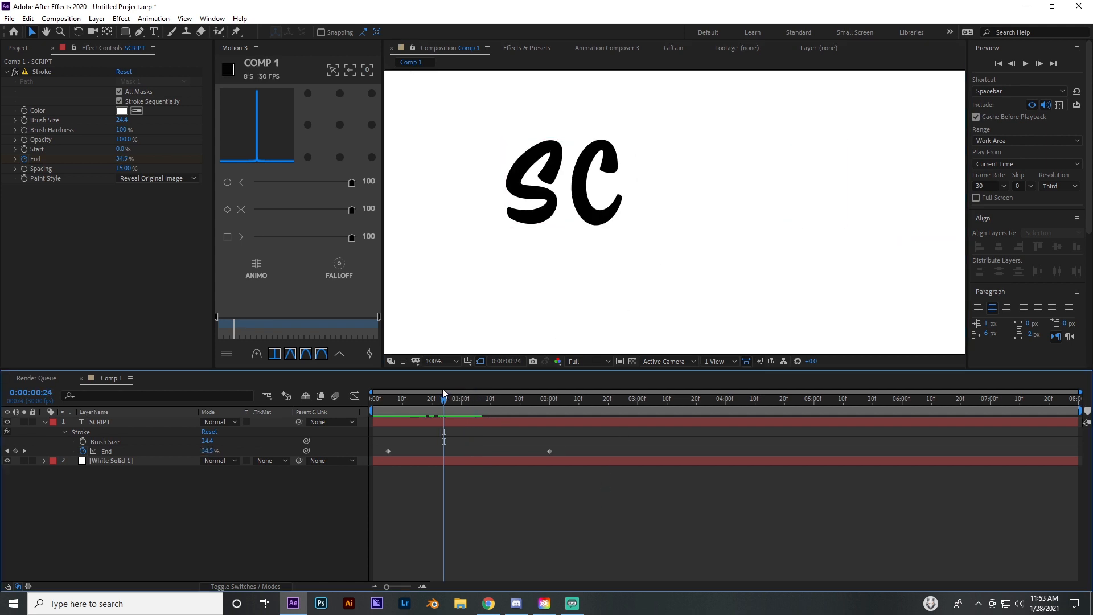
pyautogui.click(449, 361)
pyautogui.click(392, 566)
pyautogui.moveTo(419, 403); pyautogui.dragTo(364, 405)
pyautogui.scroll(-1, 586, 230)
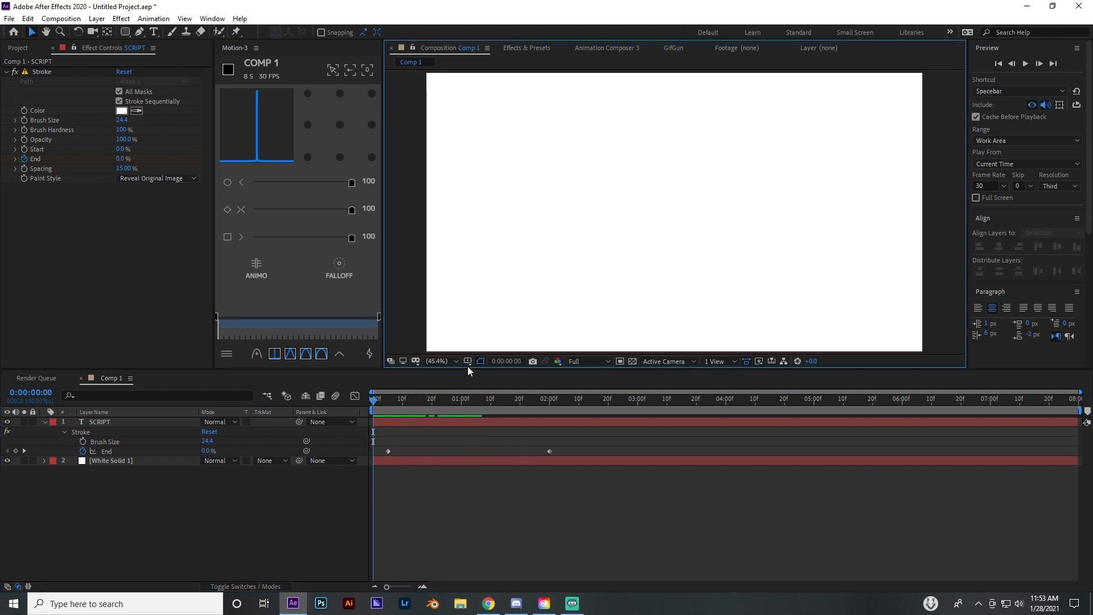
pyautogui.click(1025, 64)
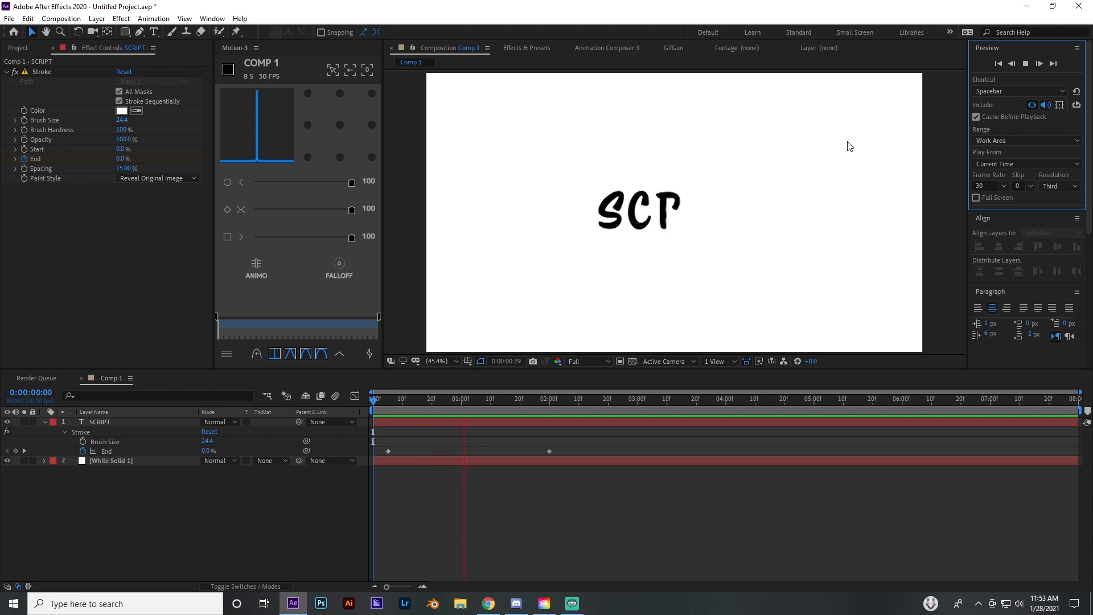
pyautogui.press('space')
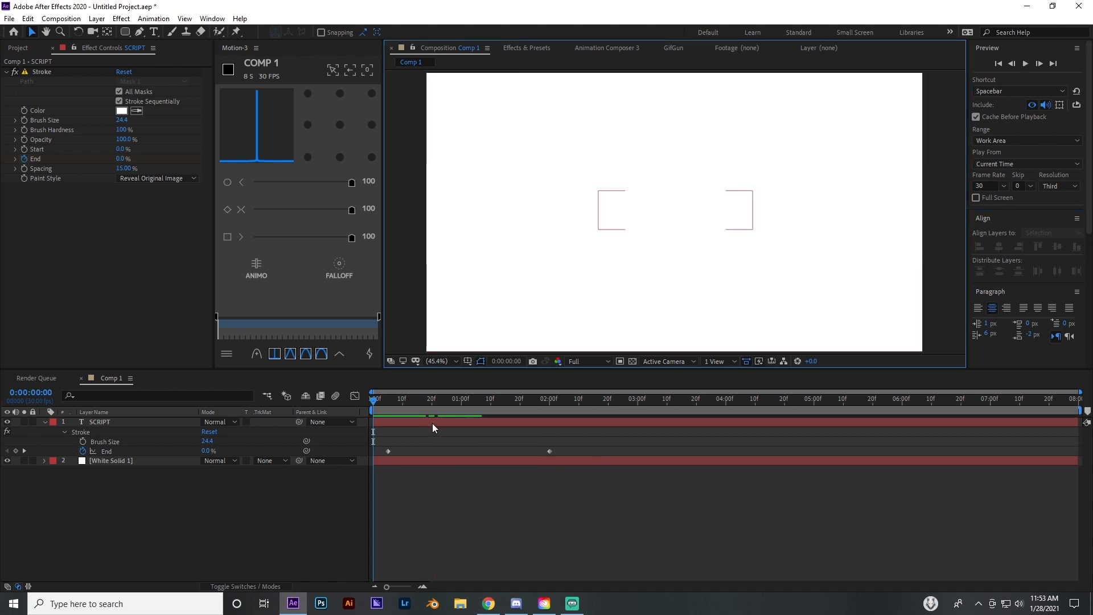
# - At 0:00:01:26, shift the top vertex of the T's stem path slightly up and left, and extend its bottom end lower
pyautogui.moveTo(491, 398); pyautogui.dragTo(541, 398)
pyautogui.scroll(4, 784, 219)
pyautogui.moveTo(784, 219); pyautogui.dragTo(507, 240)
pyautogui.moveTo(541, 399)
pyautogui.mouseDown()
pyautogui.moveTo(523, 398)
pyautogui.moveTo(551, 393)
pyautogui.moveTo(537, 391)
pyautogui.mouseUp()
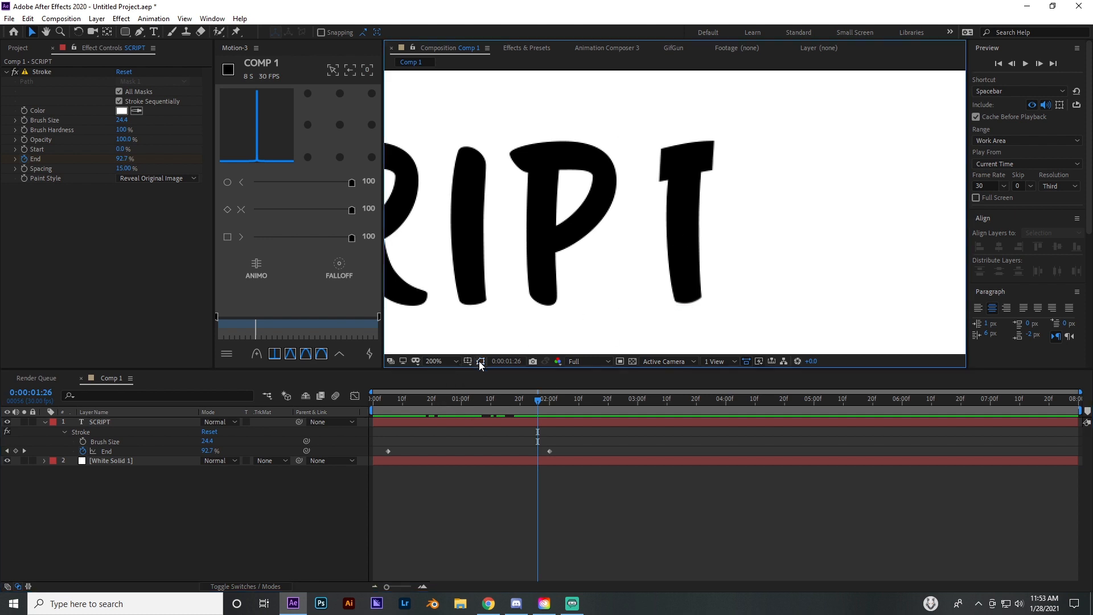
pyautogui.click(477, 424)
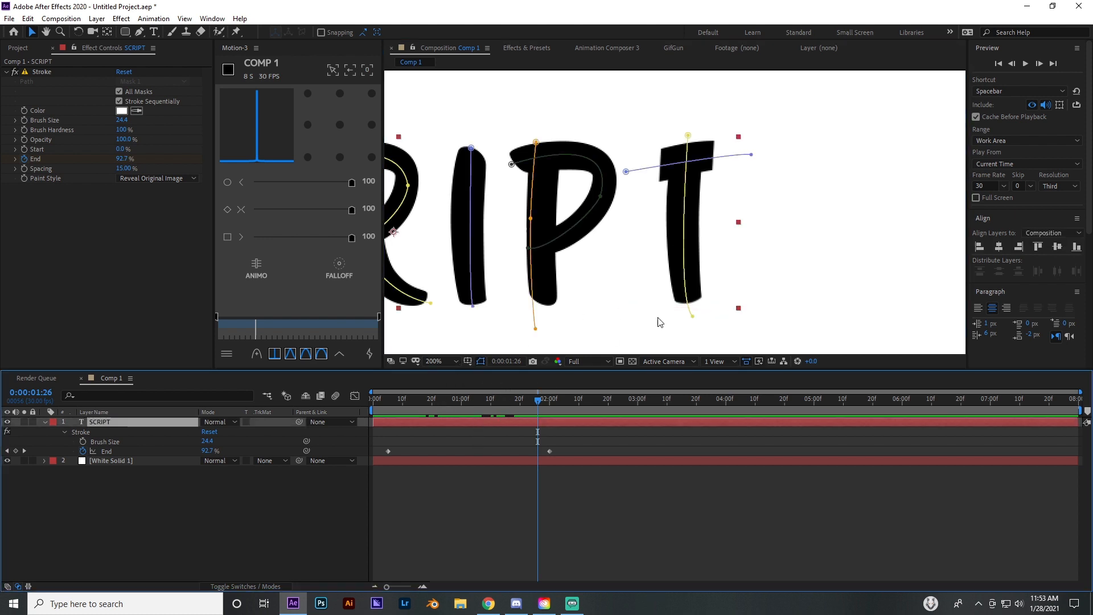
pyautogui.moveTo(690, 138)
pyautogui.mouseDown()
pyautogui.moveTo(660, 144)
pyautogui.moveTo(685, 139)
pyautogui.mouseUp()
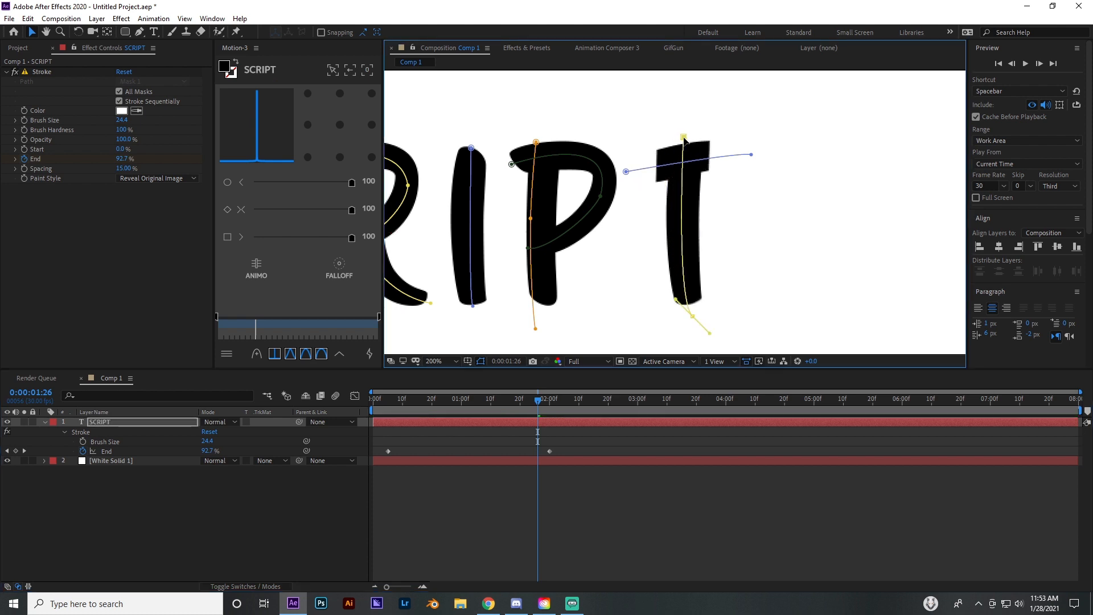
pyautogui.moveTo(693, 315); pyautogui.dragTo(693, 318)
pyautogui.moveTo(686, 145)
pyautogui.mouseDown()
pyautogui.moveTo(697, 140)
pyautogui.moveTo(673, 142)
pyautogui.moveTo(696, 138)
pyautogui.moveTo(686, 139)
pyautogui.mouseUp()
pyautogui.click(601, 478)
pyautogui.moveTo(619, 310); pyautogui.dragTo(739, 136)
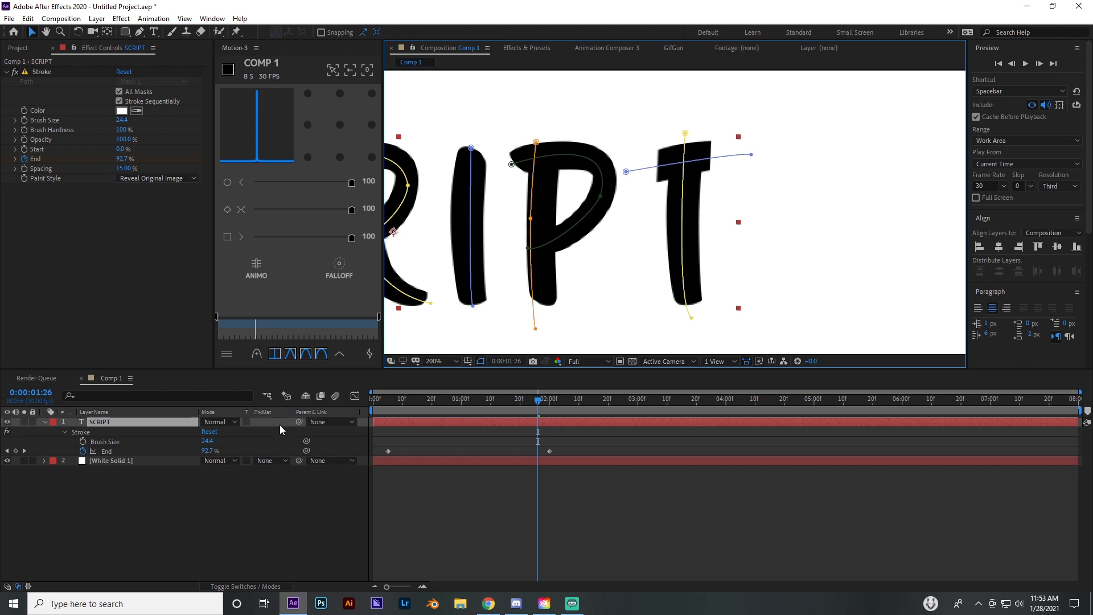
pyautogui.click(102, 424)
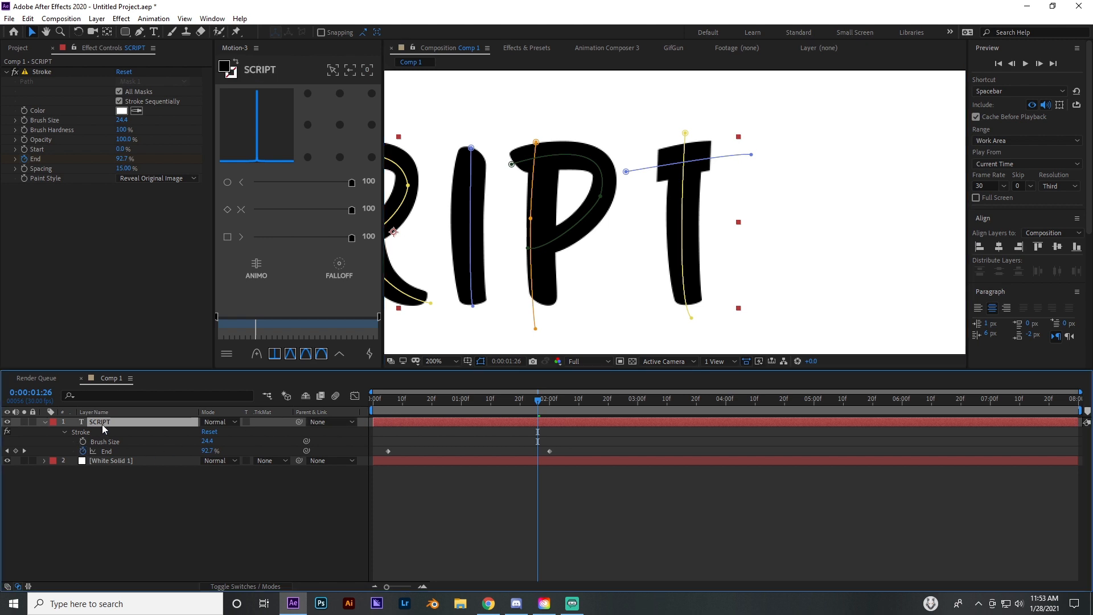
# - Reveal the SCRIPT layer's mask paths and reorder Mask 9 above Mask 8 so the T's crossbar draws before its stem
pyautogui.press('m')
pyautogui.scroll(-2, 166, 493)
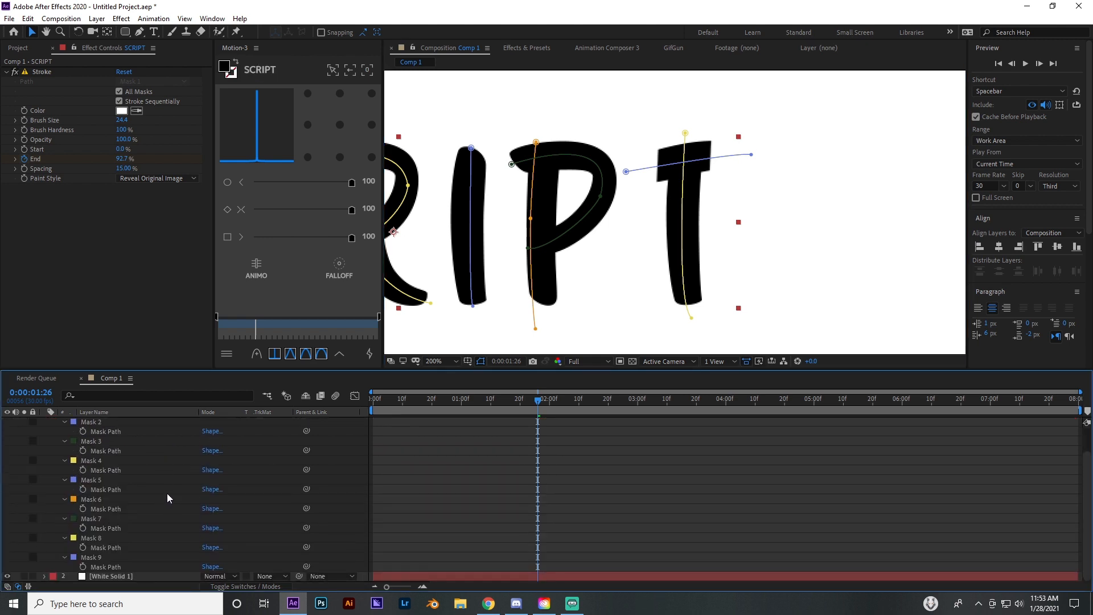
pyautogui.moveTo(94, 558); pyautogui.dragTo(104, 534)
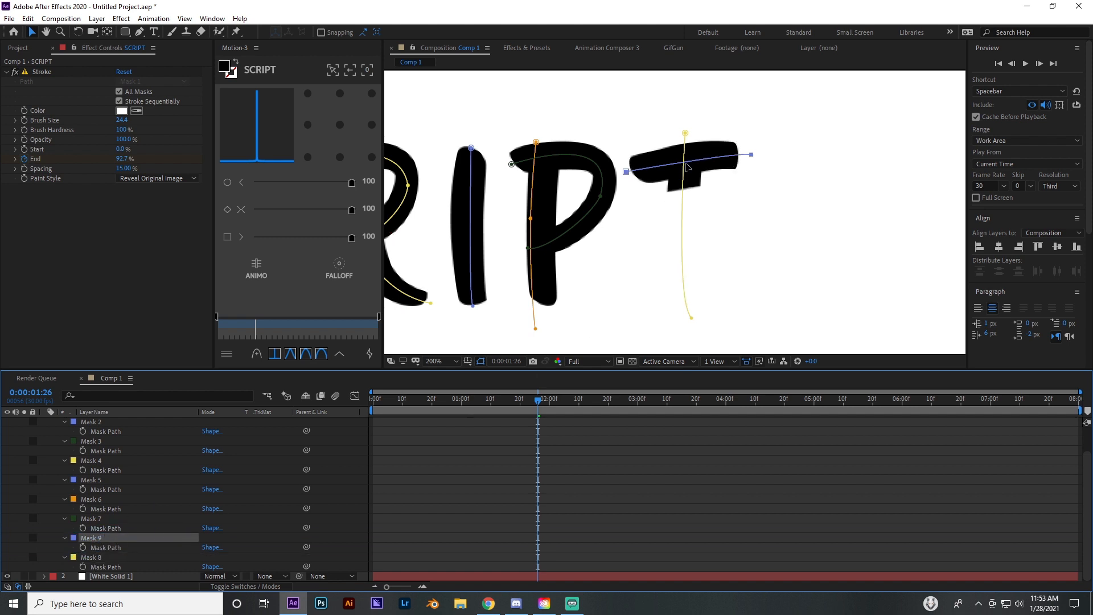
# - Nudge the T's stem path top vertex up and left, and raise the crossbar path's left end at 0:00:01:28
pyautogui.moveTo(685, 133)
pyautogui.mouseDown()
pyautogui.moveTo(612, 143)
pyautogui.moveTo(683, 132)
pyautogui.mouseUp()
pyautogui.moveTo(542, 413)
pyautogui.mouseDown()
pyautogui.moveTo(435, 408)
pyautogui.moveTo(543, 400)
pyautogui.mouseUp()
pyautogui.moveTo(627, 172); pyautogui.dragTo(642, 164)
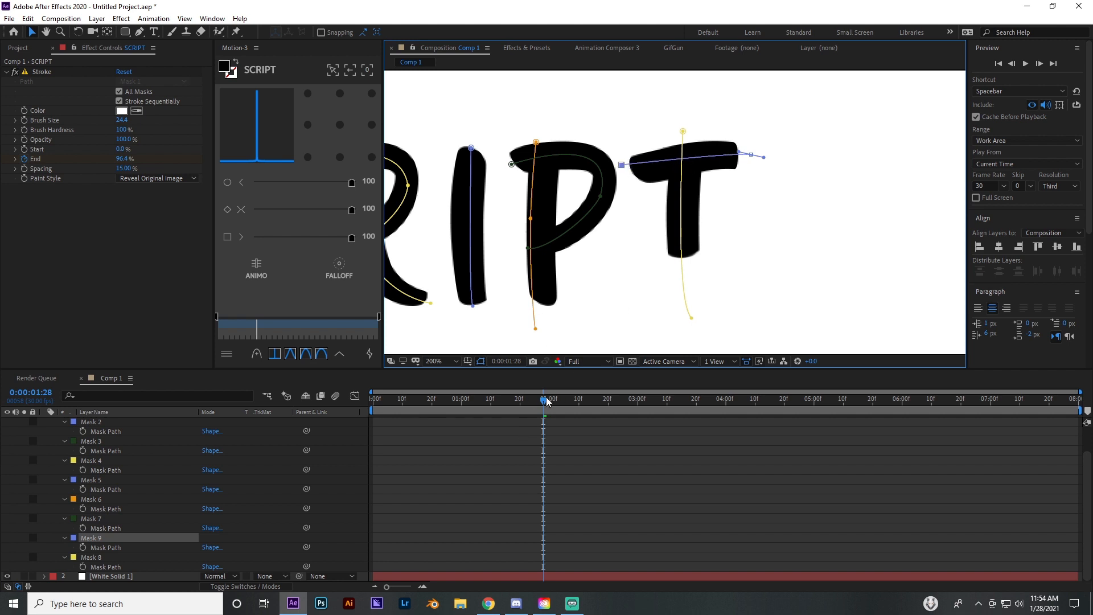
# - At 0:00:01:26, raise the right end of the T's crossbar path and fine-tune its left end
pyautogui.moveTo(547, 401); pyautogui.dragTo(538, 401)
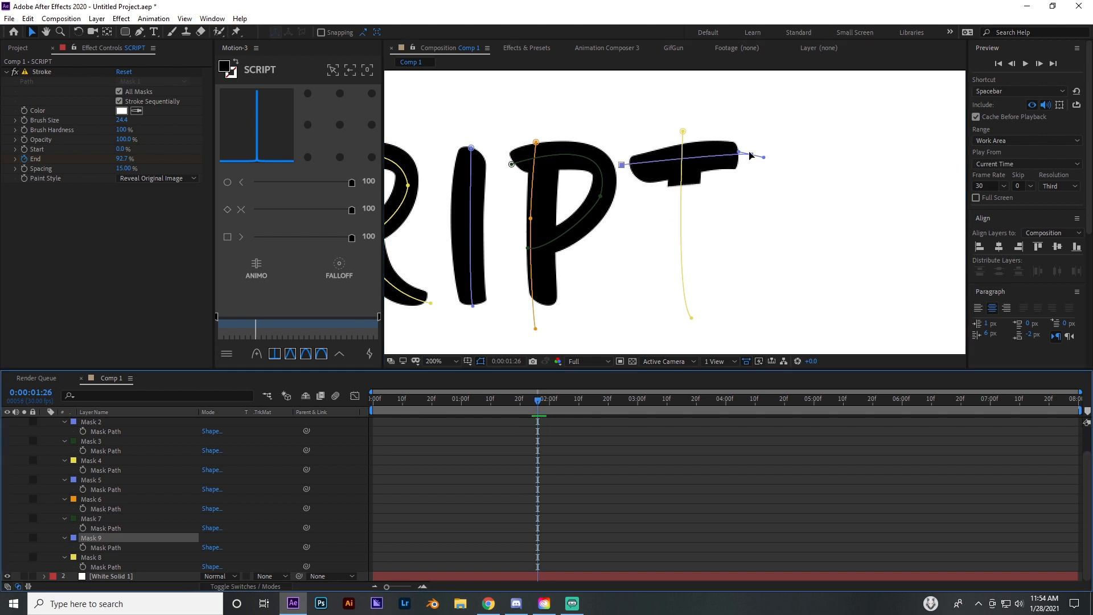
pyautogui.moveTo(750, 154); pyautogui.dragTo(760, 138)
pyautogui.moveTo(620, 166); pyautogui.dragTo(625, 163)
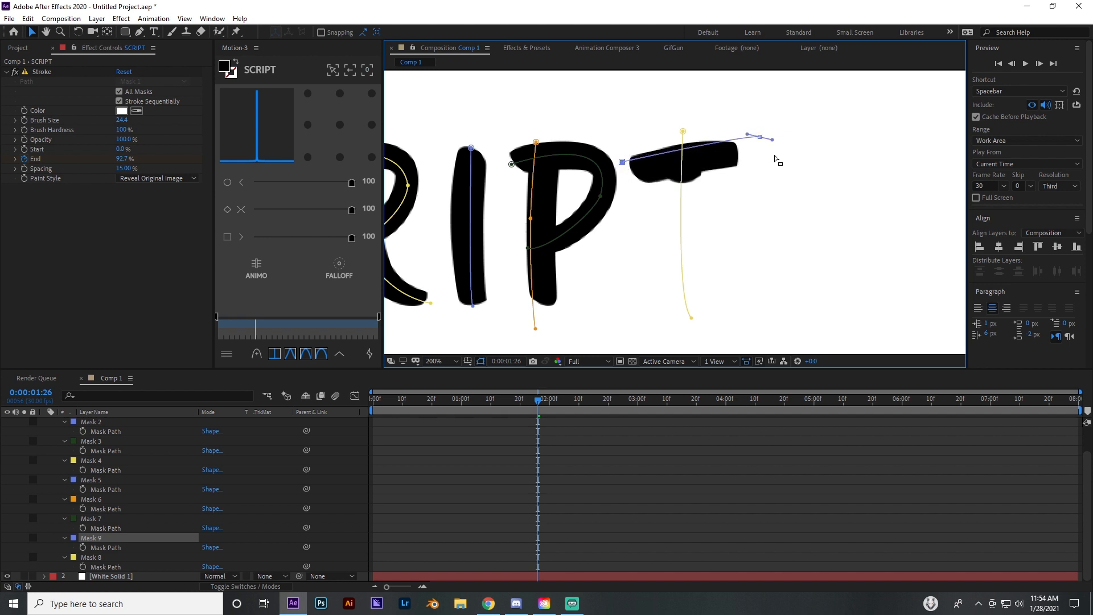
pyautogui.moveTo(761, 137); pyautogui.dragTo(763, 142)
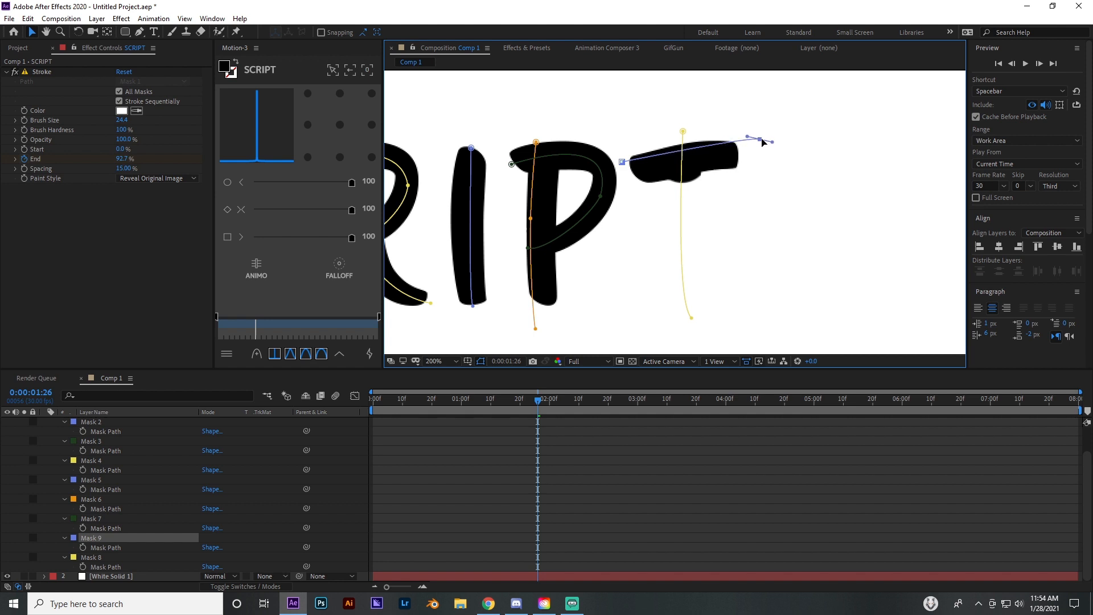
# - At 0:00:02:11, fit the whole composition in view and hide the mask paths
pyautogui.moveTo(538, 400)
pyautogui.mouseDown()
pyautogui.moveTo(516, 399)
pyautogui.moveTo(582, 393)
pyautogui.mouseUp()
pyautogui.scroll(-2, 621, 266)
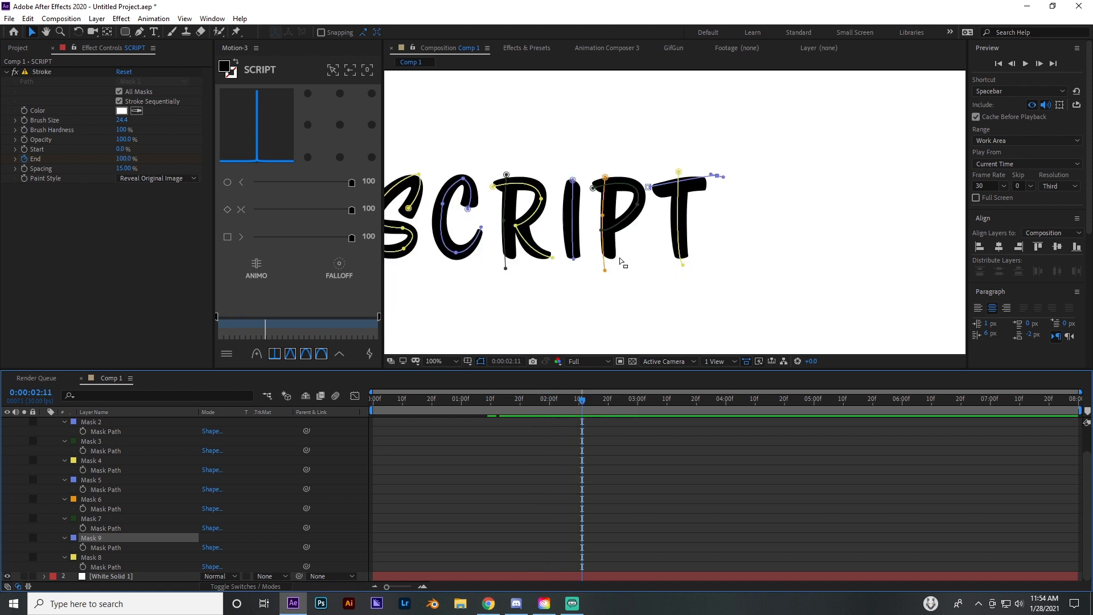
pyautogui.click(440, 364)
pyautogui.click(451, 371)
pyautogui.click(480, 361)
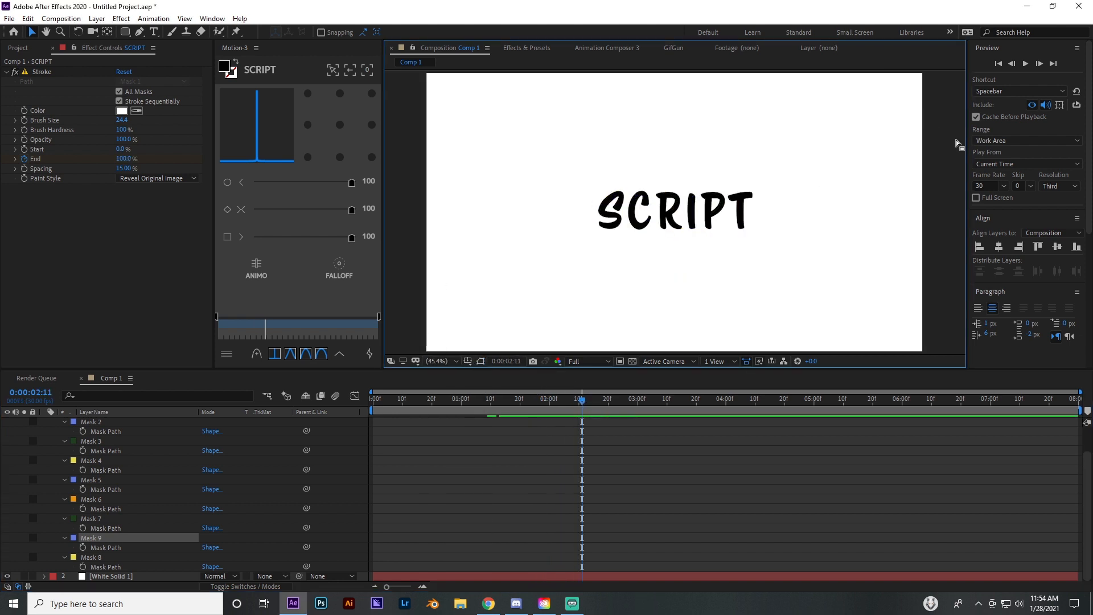
# - Play the SCRIPT reveal from 0:00:00:00 and scrub through it up to 0:00:02:16
pyautogui.click(371, 404)
pyautogui.click(1025, 64)
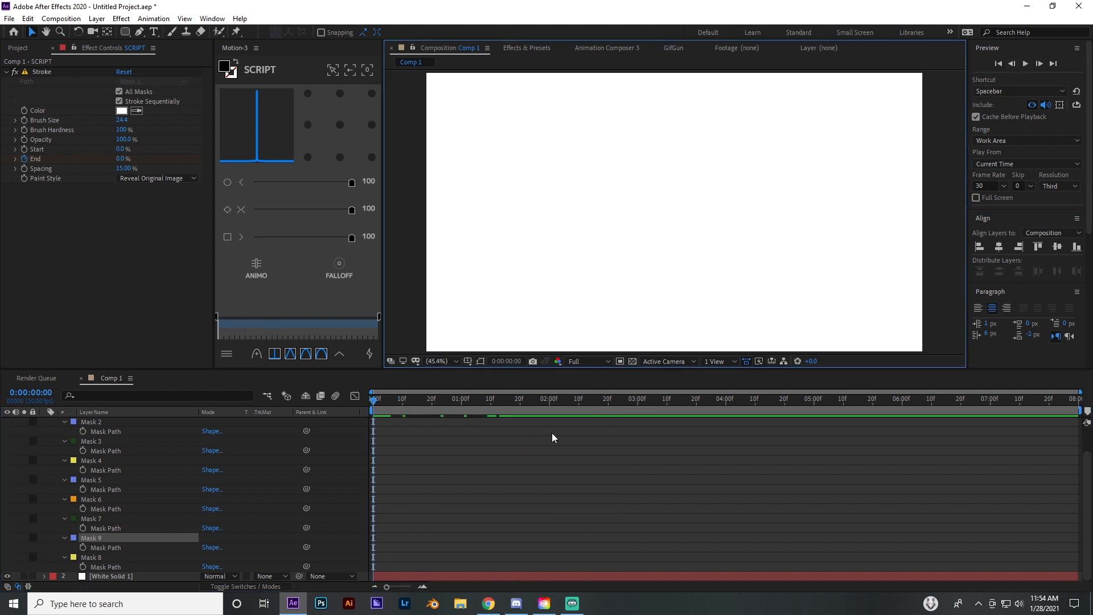
pyautogui.moveTo(557, 399)
pyautogui.mouseDown()
pyautogui.moveTo(614, 395)
pyautogui.moveTo(392, 405)
pyautogui.moveTo(588, 399)
pyautogui.mouseUp()
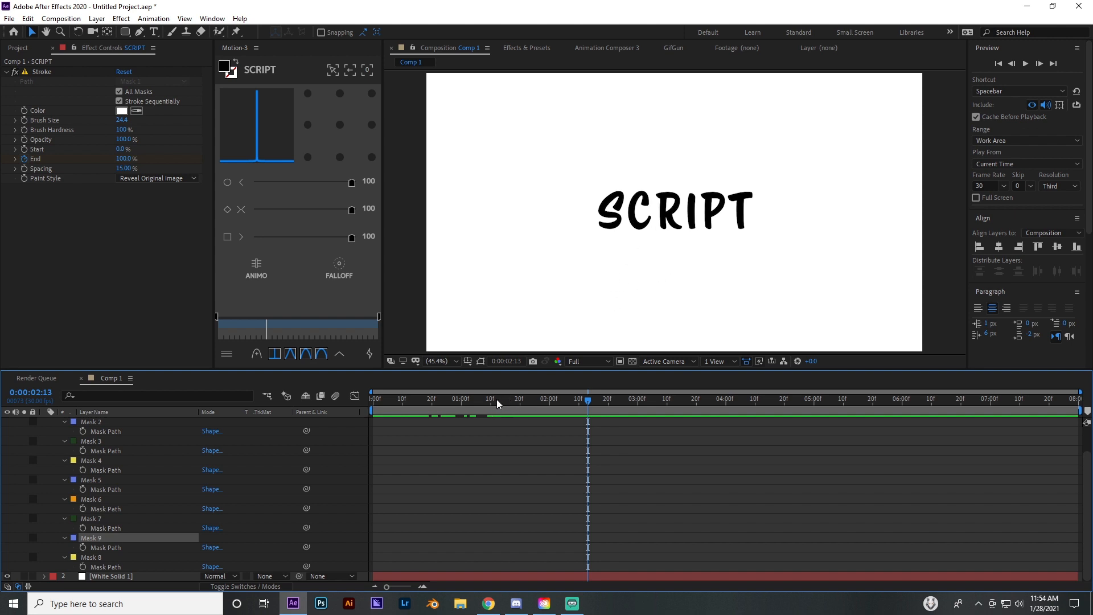
pyautogui.moveTo(497, 400); pyautogui.dragTo(587, 398)
pyautogui.moveTo(577, 402)
pyautogui.mouseDown()
pyautogui.moveTo(422, 402)
pyautogui.moveTo(596, 388)
pyautogui.mouseUp()
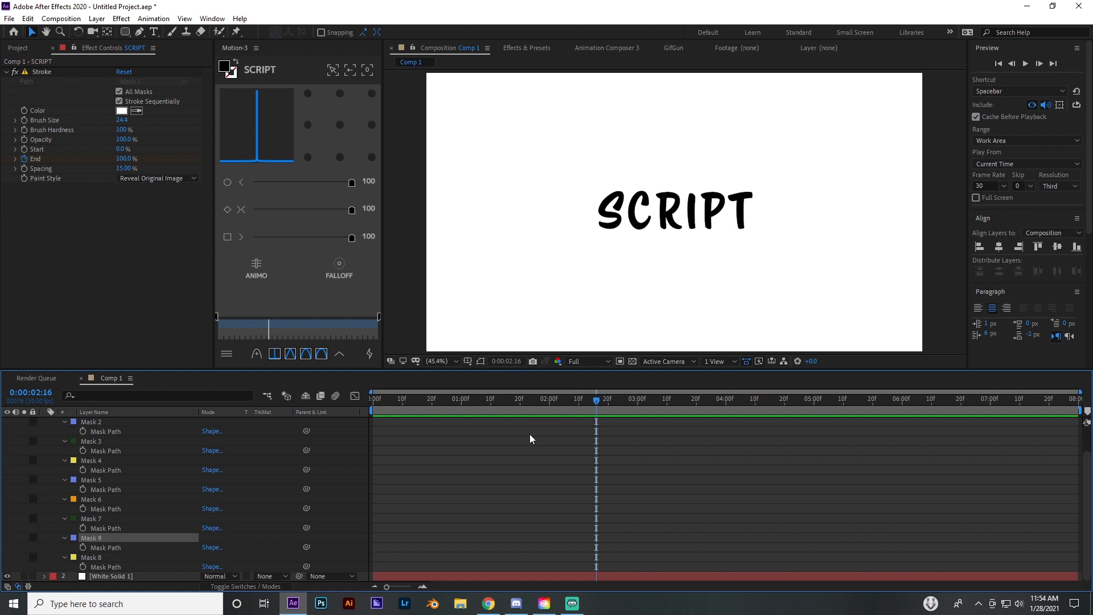
pyautogui.scroll(1, 541, 460)
pyautogui.scroll(-1, 541, 460)
pyautogui.scroll(3, 510, 436)
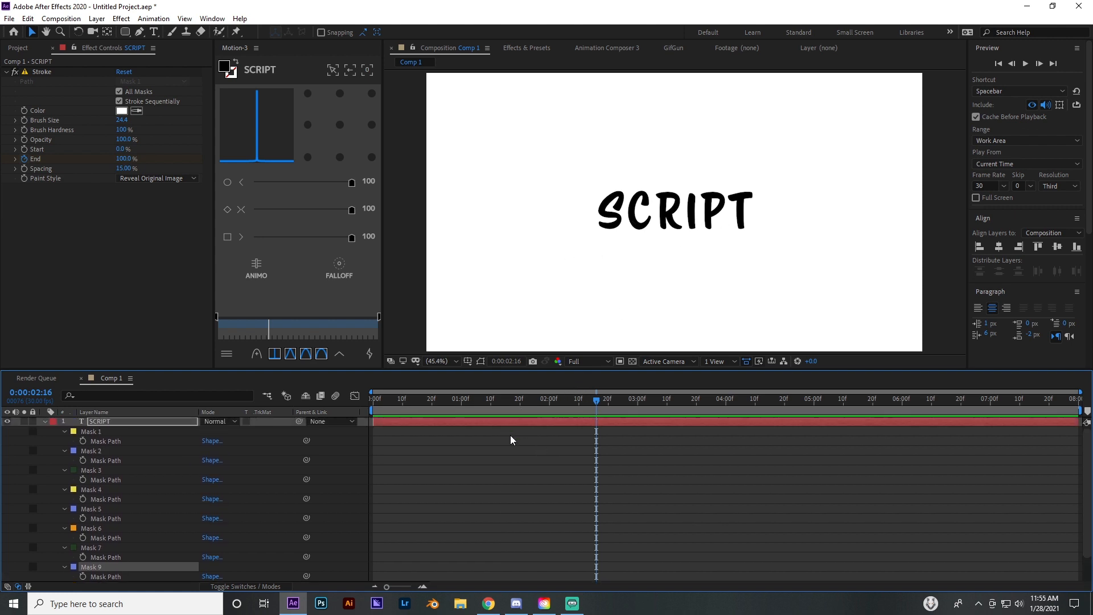